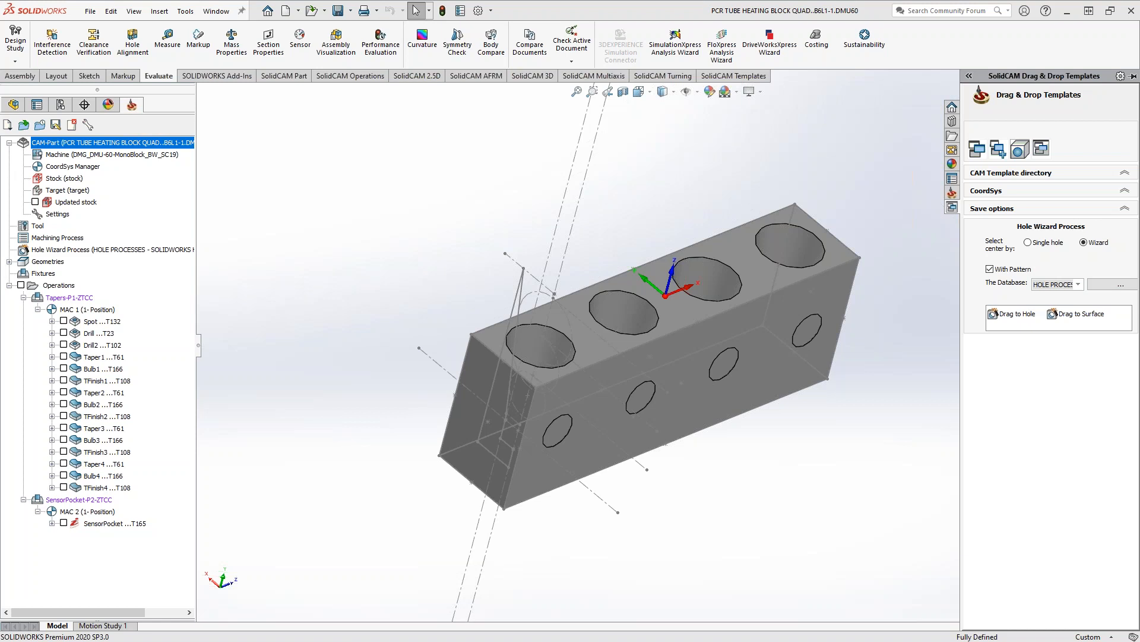
# Read the written request about viewing rest material and gouging in the taper bores, and collapse the Drag & Drop Templates pane.
pyautogui.moveTo(1139, 202); pyautogui.dragTo(566, 152)
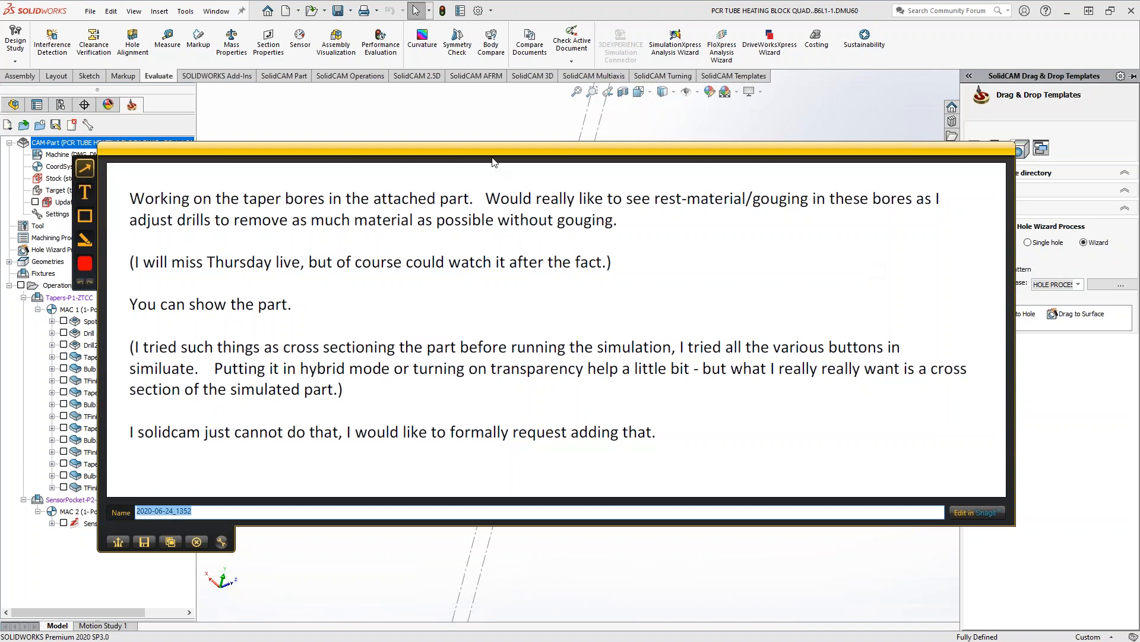
pyautogui.moveTo(502, 155); pyautogui.dragTo(1139, 213)
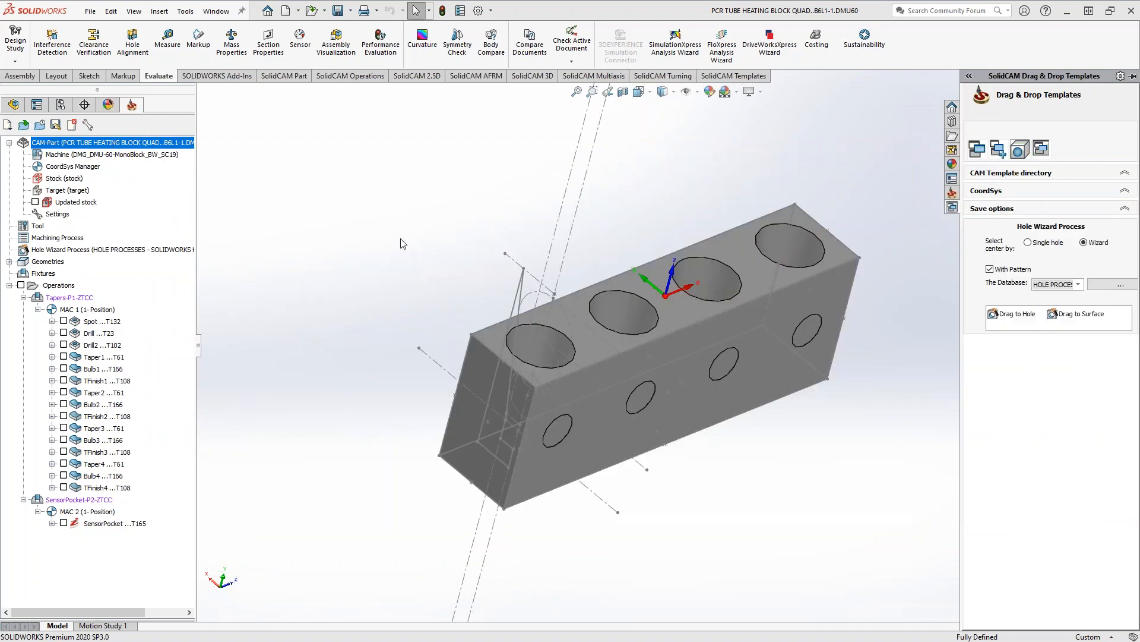
pyautogui.click(401, 240)
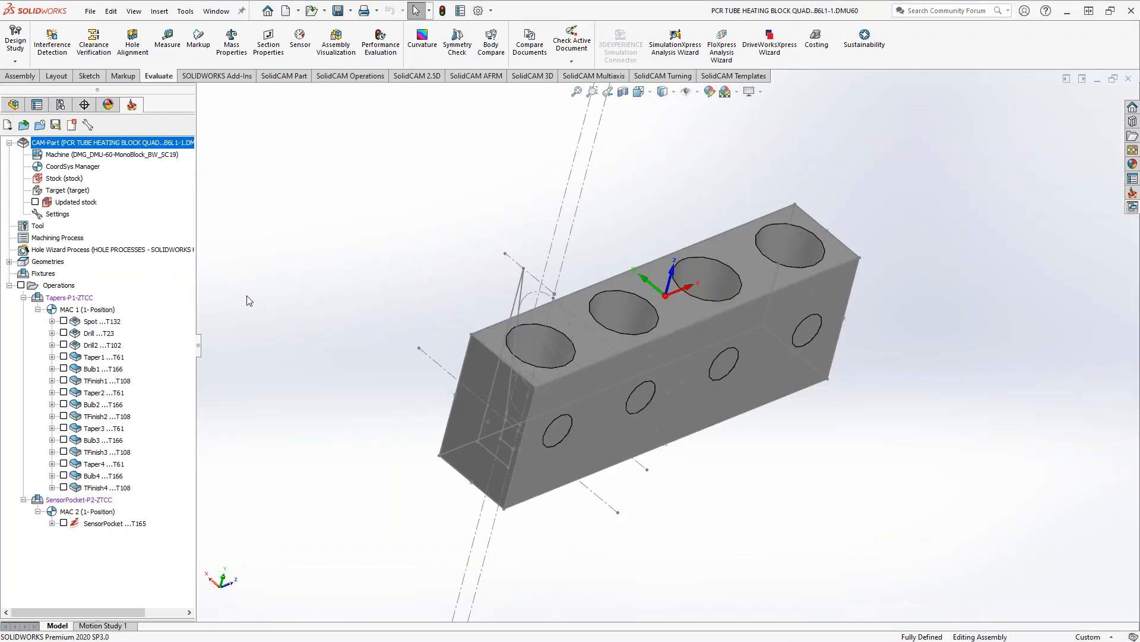
# Run a SolidVerify simulation of all operations with the stock rendered transparent and inspect the four taper bores.
pyautogui.rightClick(62, 286)
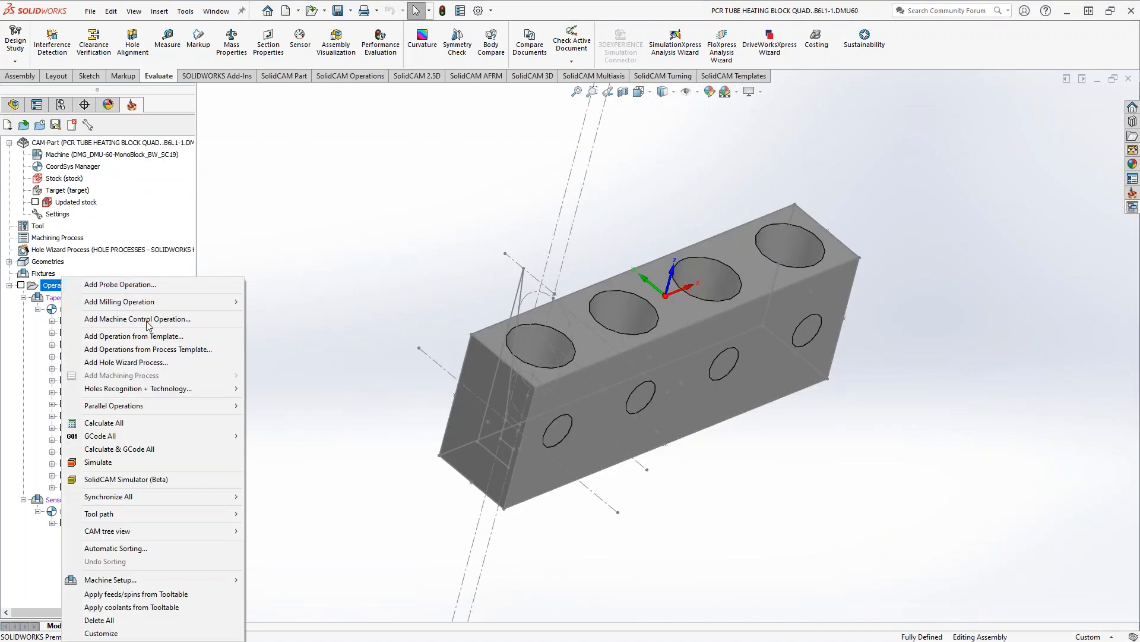
pyautogui.click(103, 464)
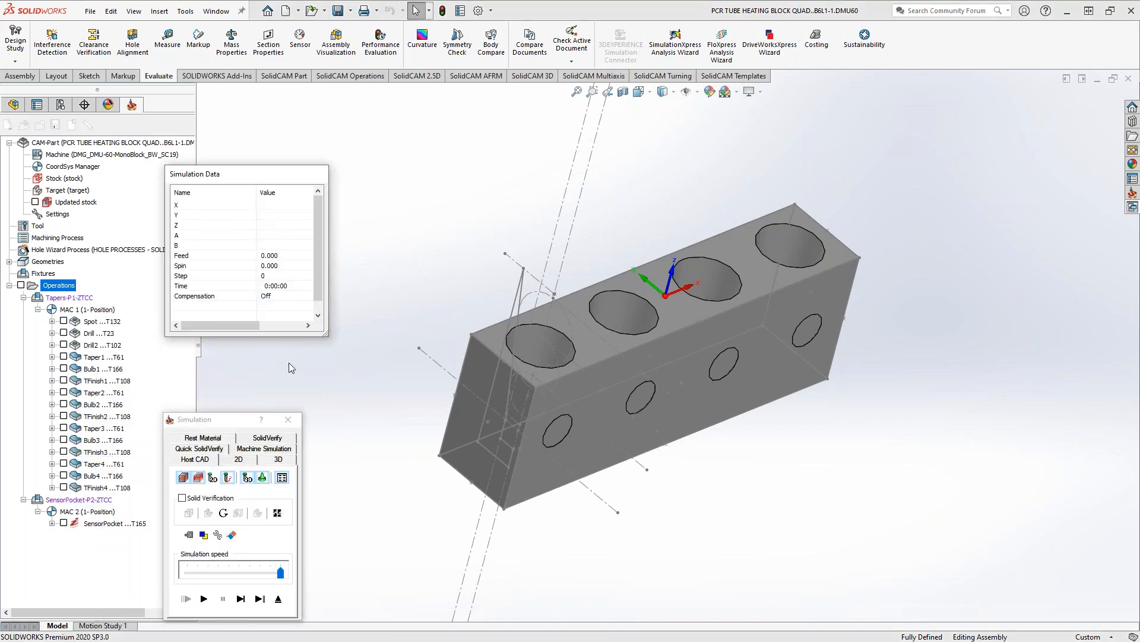
pyautogui.click(261, 440)
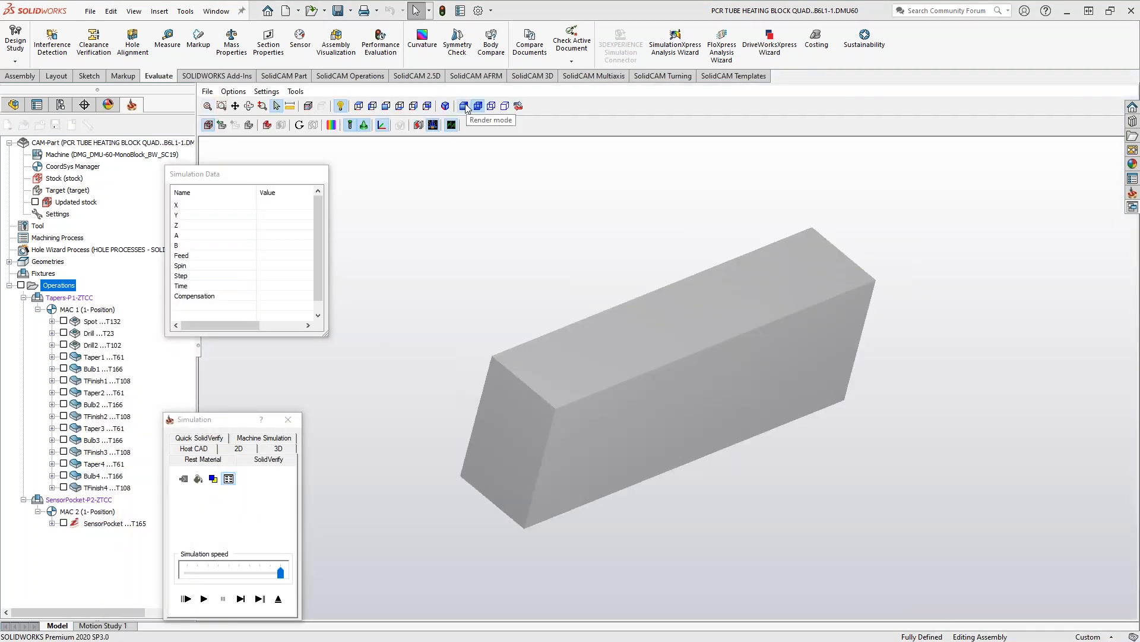
pyautogui.click(465, 107)
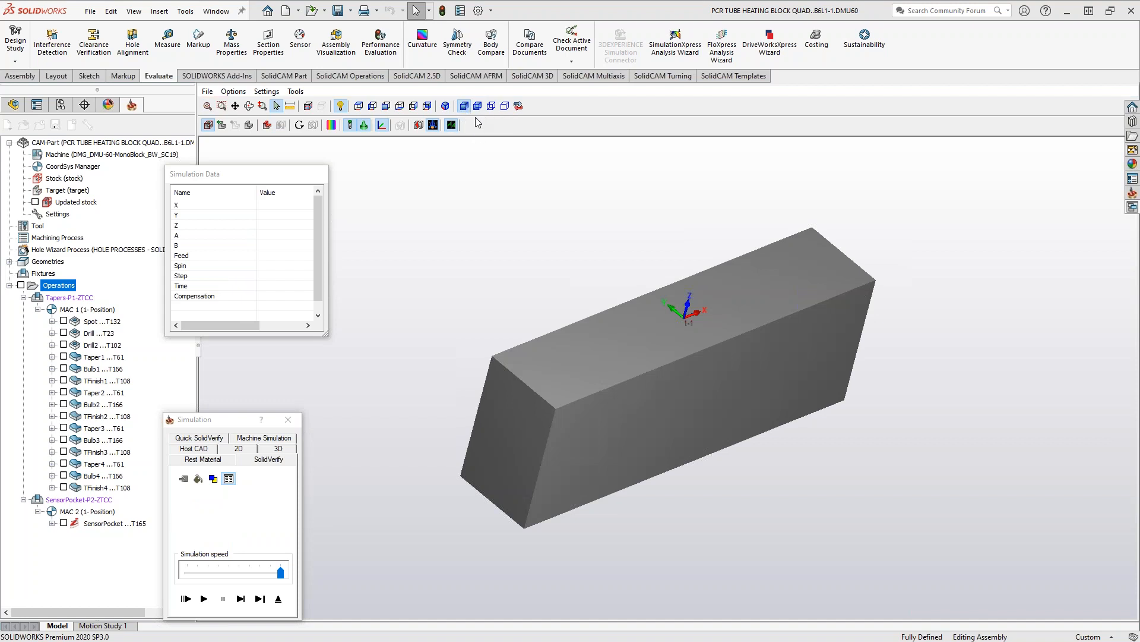
pyautogui.click(478, 105)
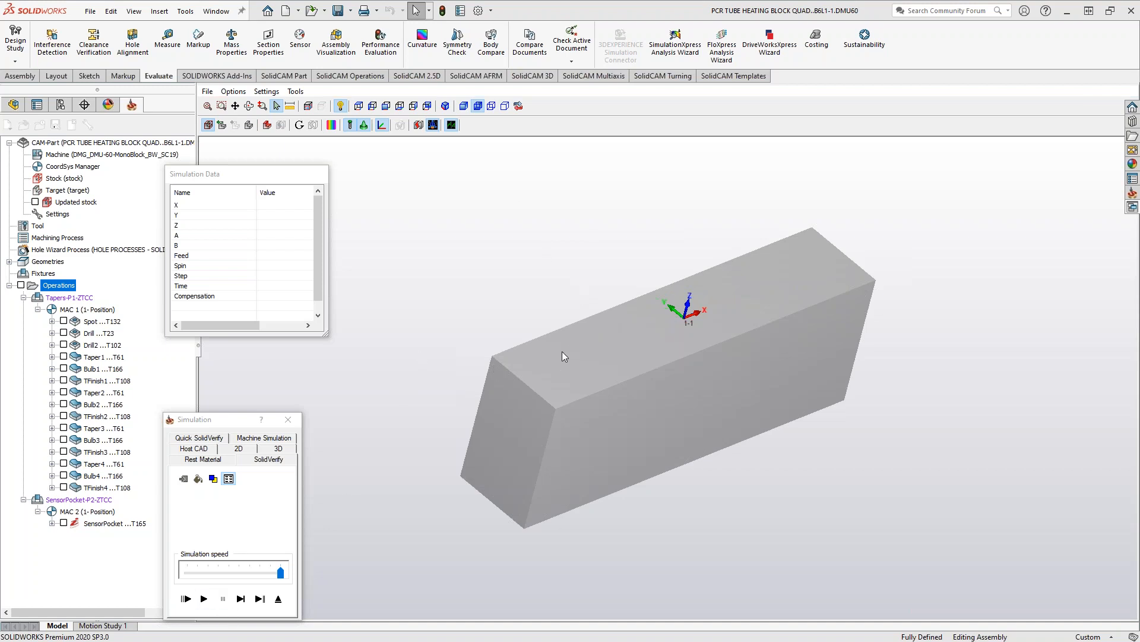
pyautogui.click(205, 599)
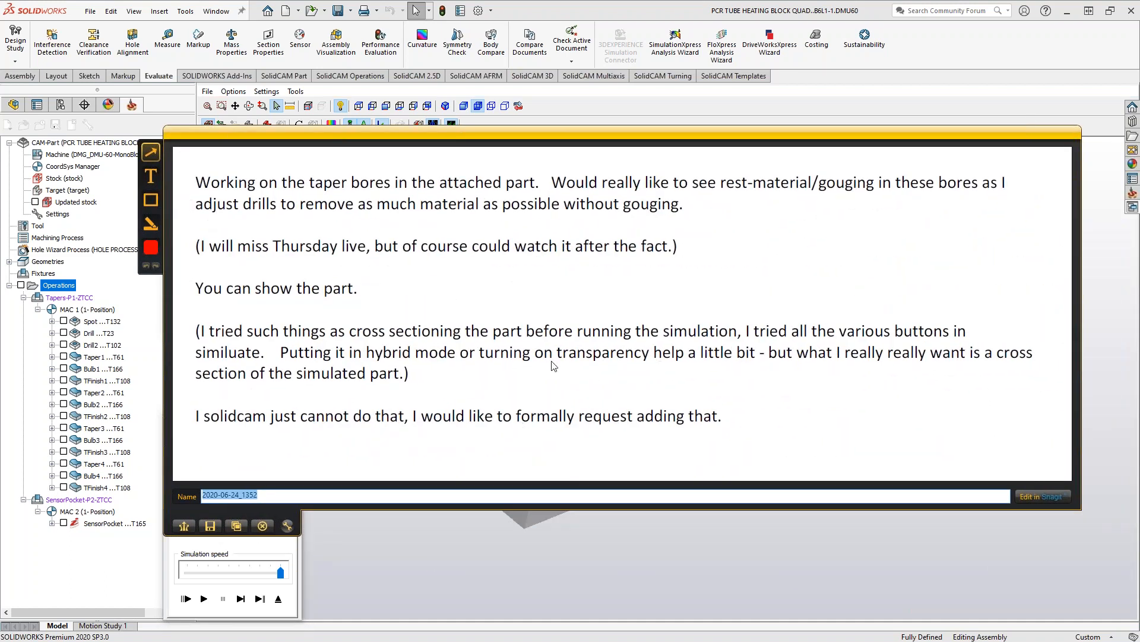
pyautogui.moveTo(540, 145); pyautogui.dragTo(1139, 157)
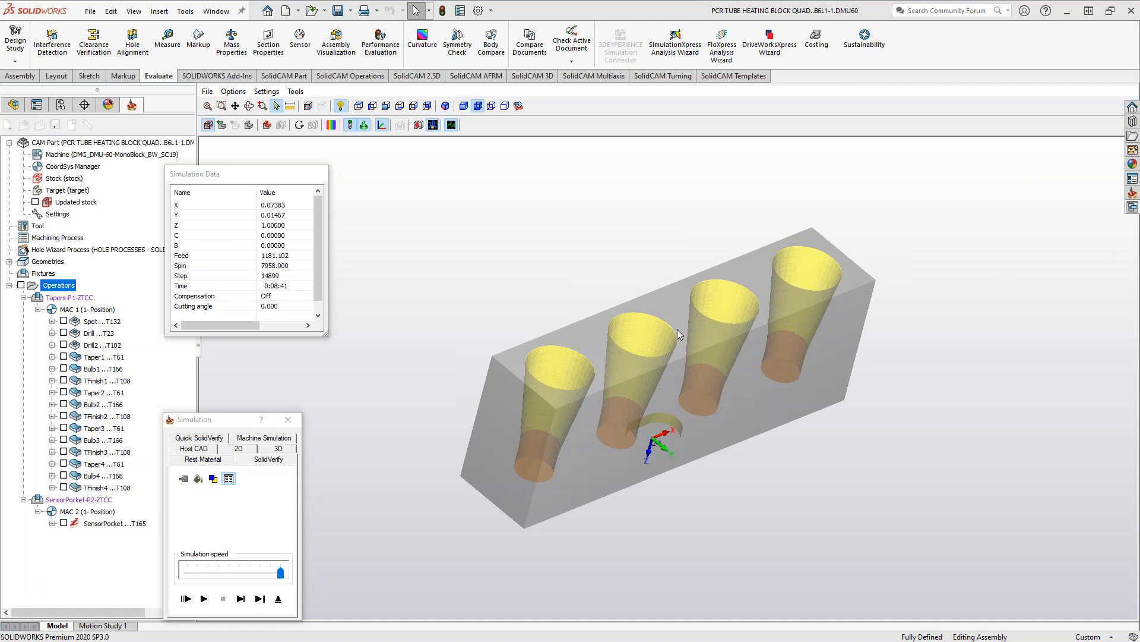
pyautogui.moveTo(516, 335); pyautogui.dragTo(475, 337, button='middle')
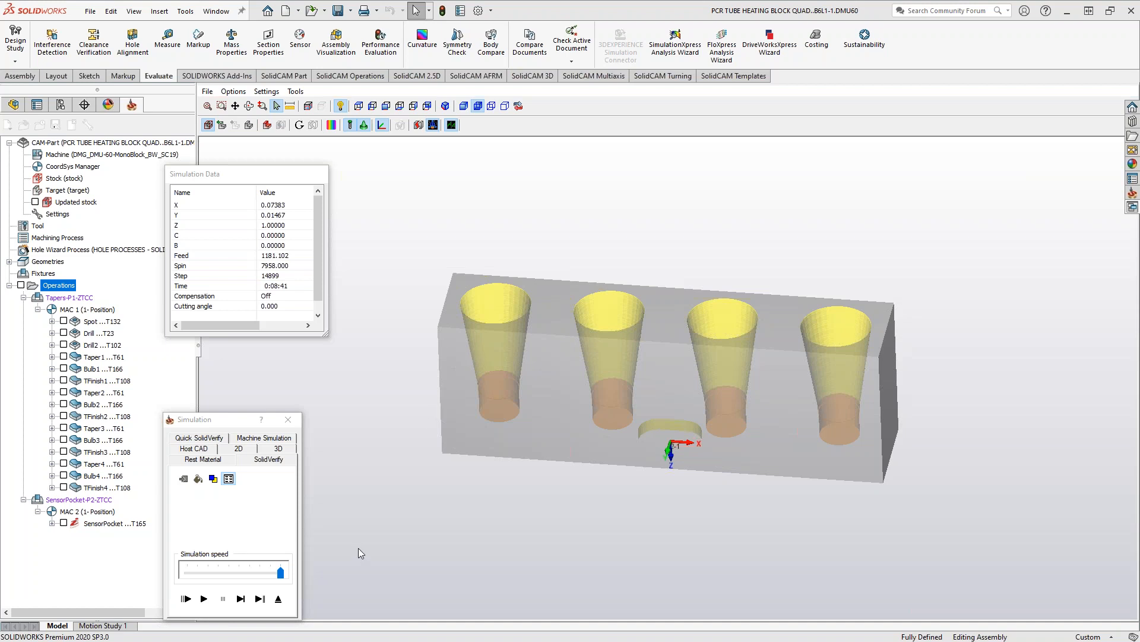
# Step through the simulation one operation at a time from the initial drilling through Bulb1, and exit the simulation.
pyautogui.click(259, 598)
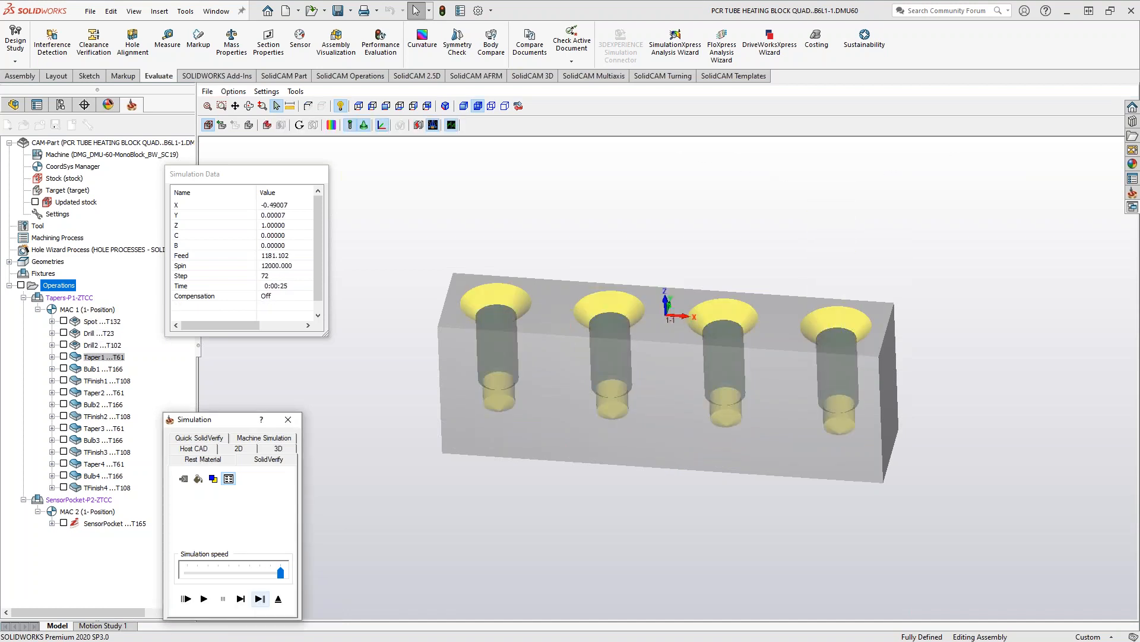
pyautogui.click(260, 599)
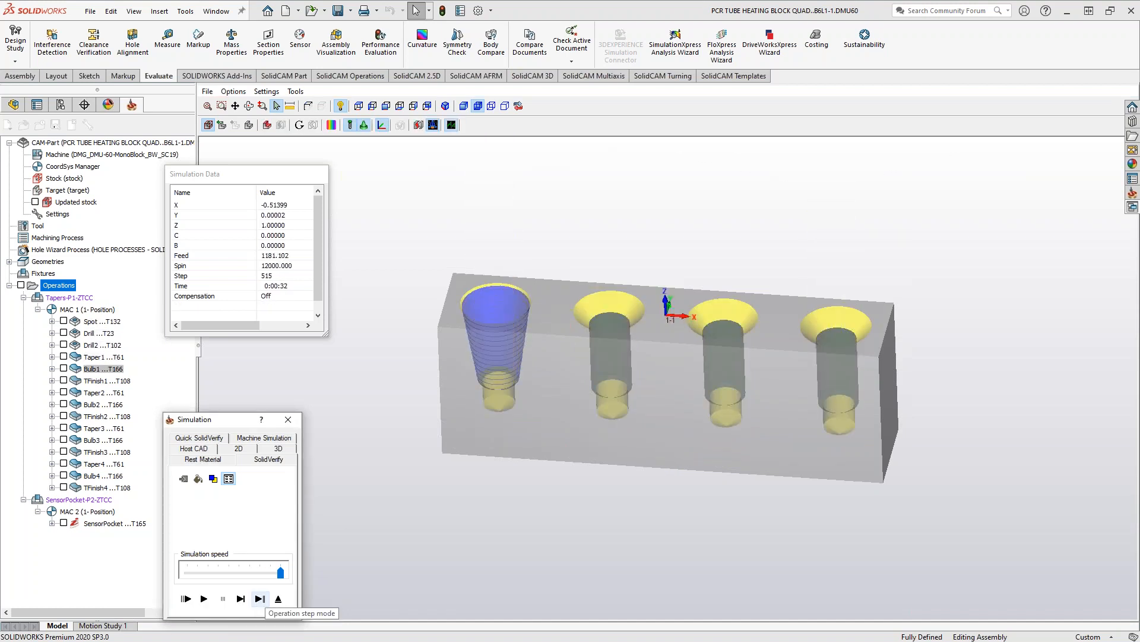
pyautogui.click(259, 598)
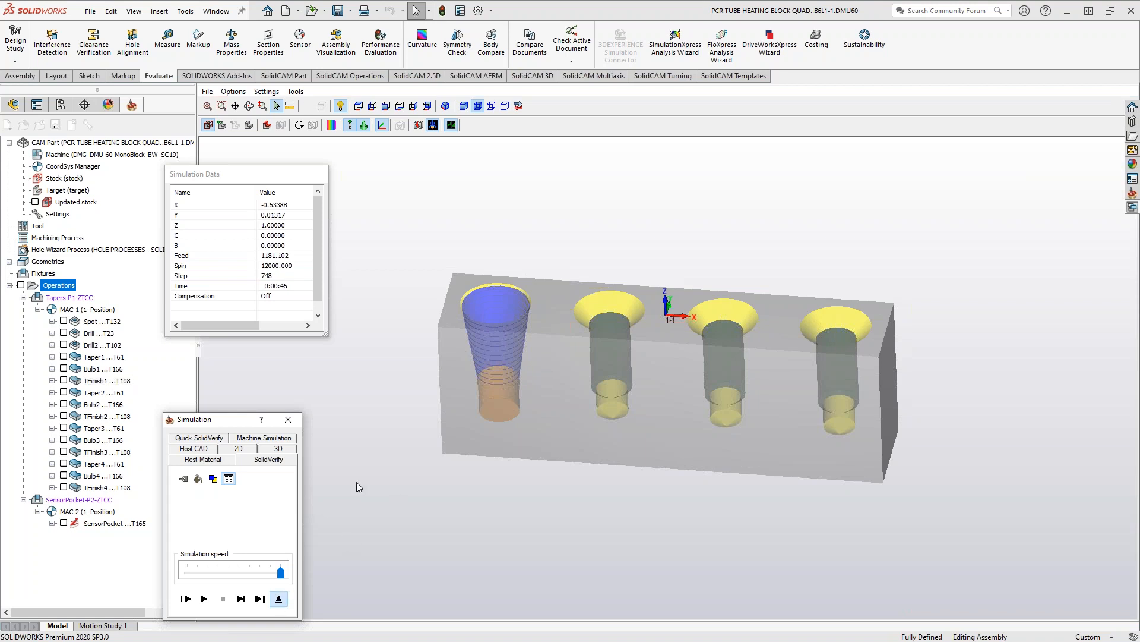
pyautogui.click(278, 598)
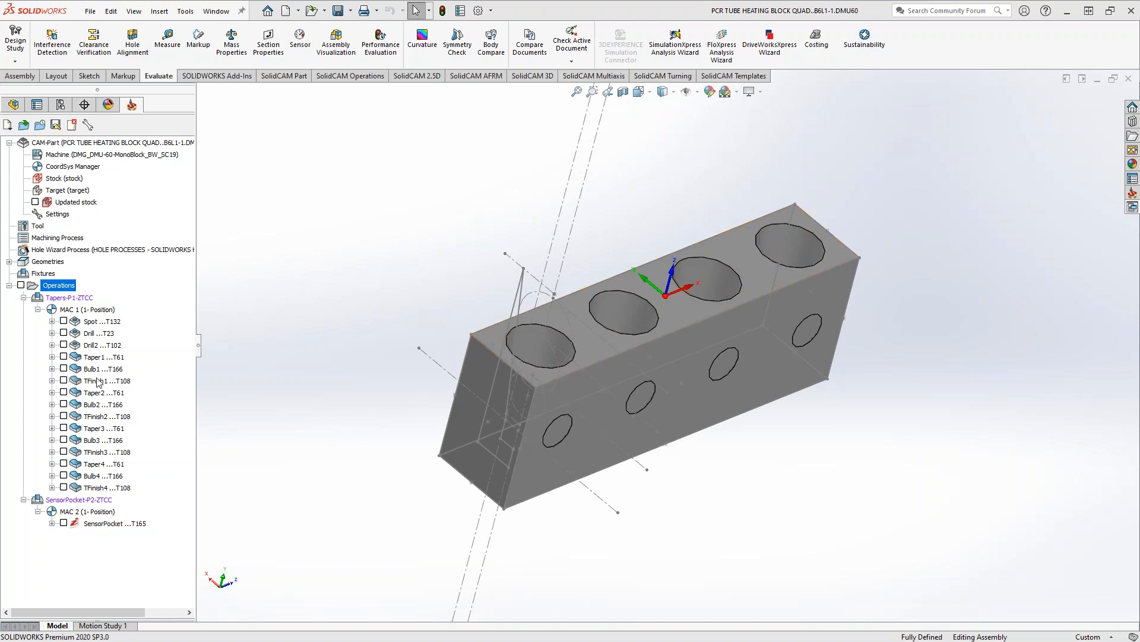
# Simulate all operations again in SolidVerify and play the complete machining sequence.
pyautogui.rightClick(57, 287)
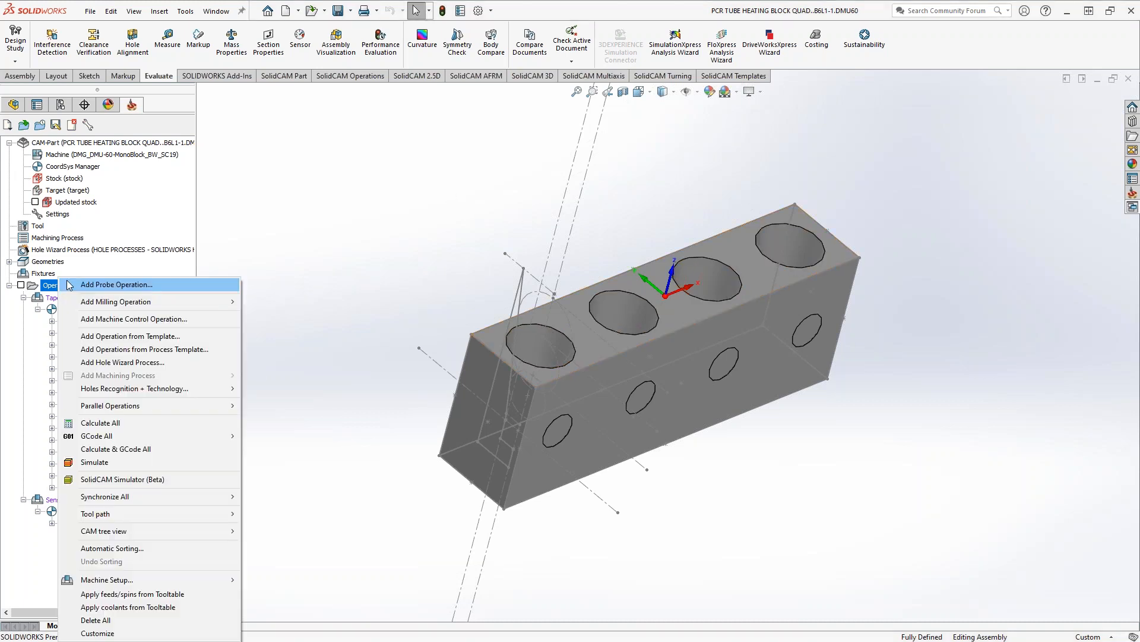
pyautogui.click(113, 461)
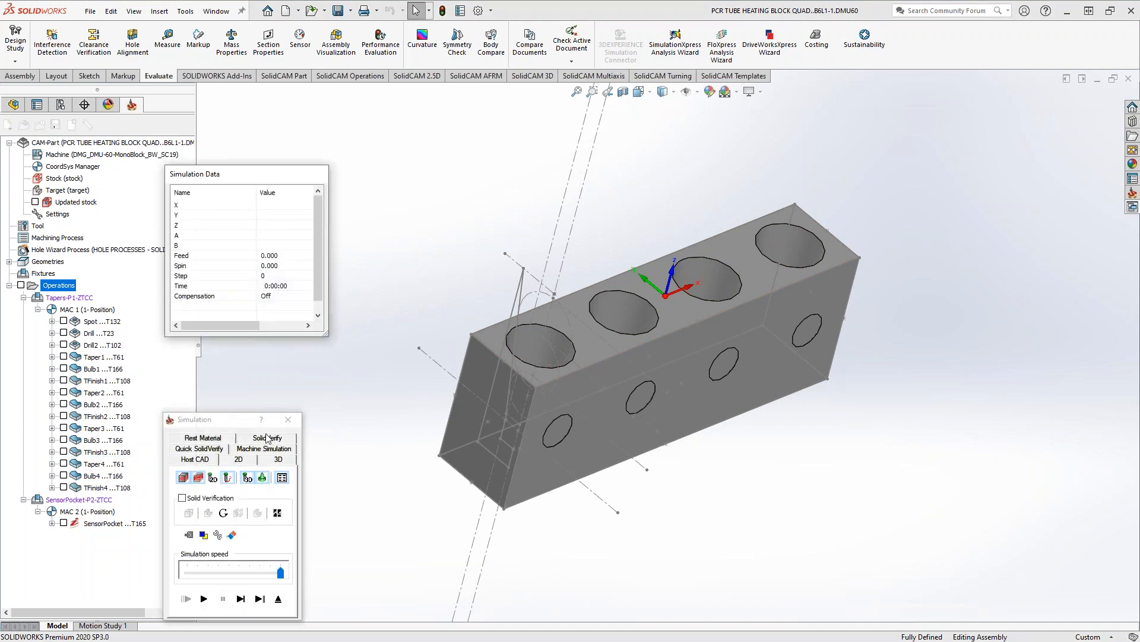
pyautogui.click(267, 439)
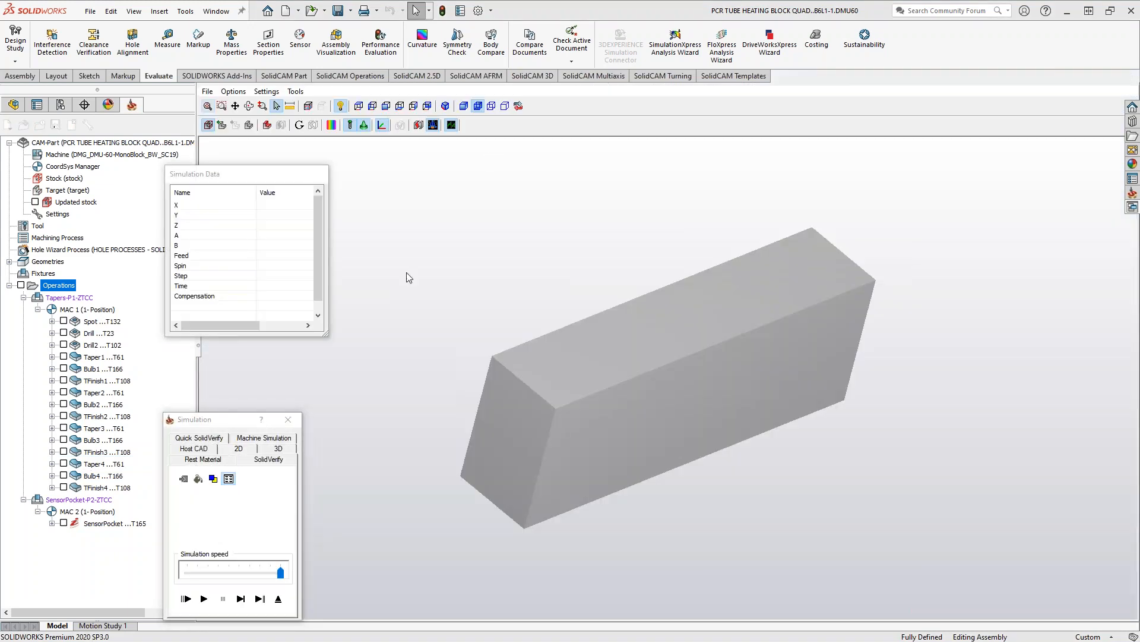
pyautogui.click(203, 598)
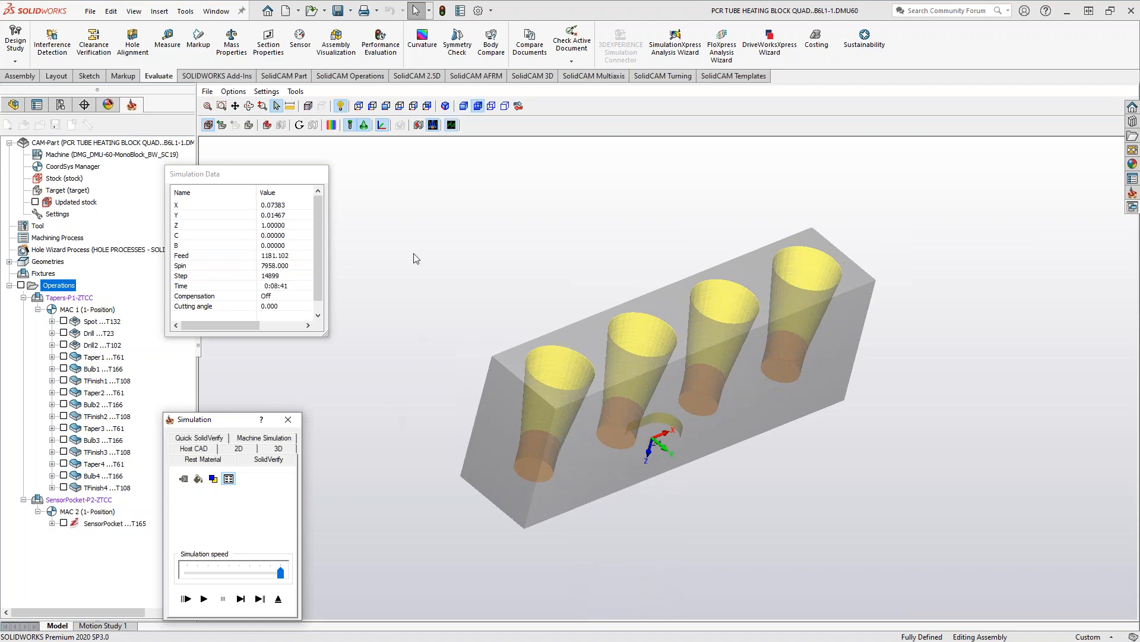
# Compare the machined stock with the target without transparency and inspect the deviation colours inside the bores.
pyautogui.click(331, 124)
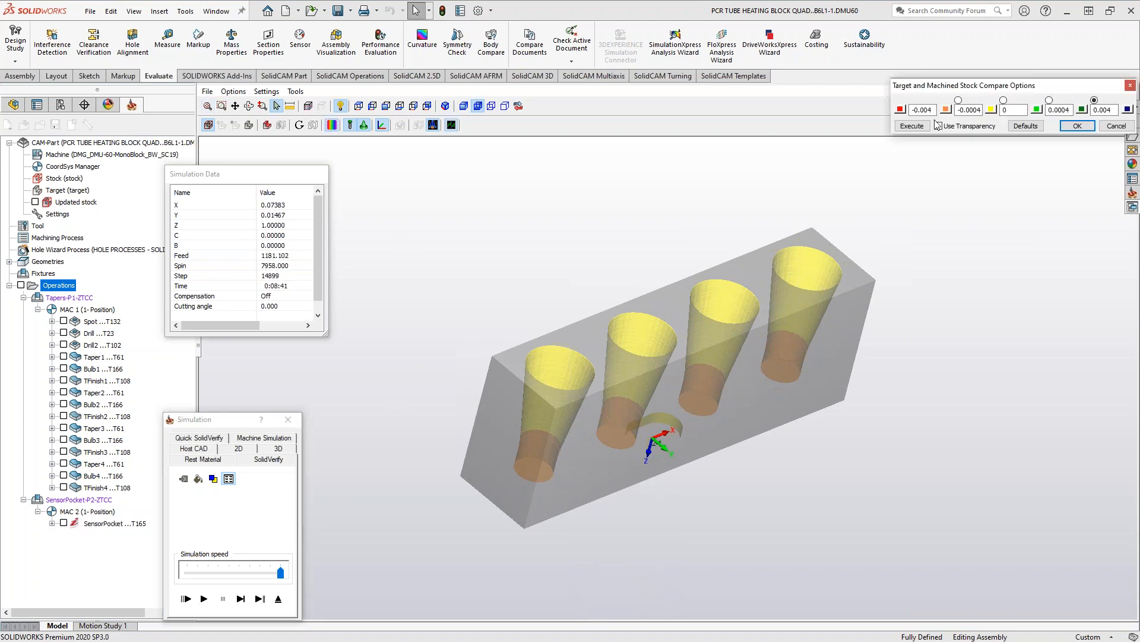
pyautogui.moveTo(933, 90); pyautogui.dragTo(750, 162)
pyautogui.click(734, 197)
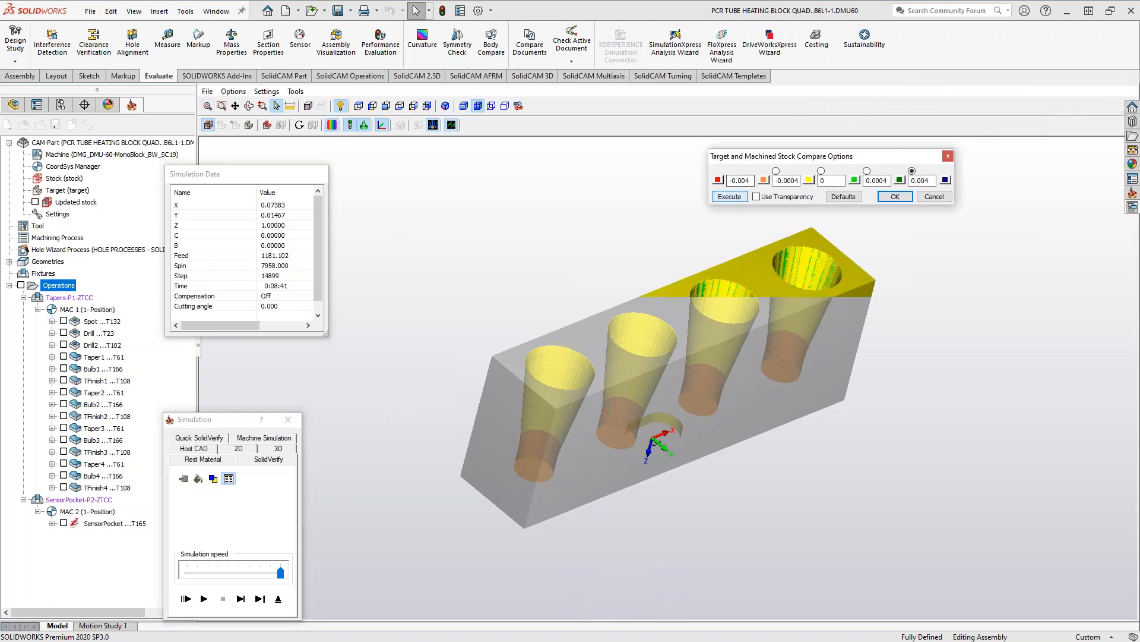
pyautogui.click(580, 279)
pyautogui.moveTo(541, 250); pyautogui.dragTo(535, 262, button='middle')
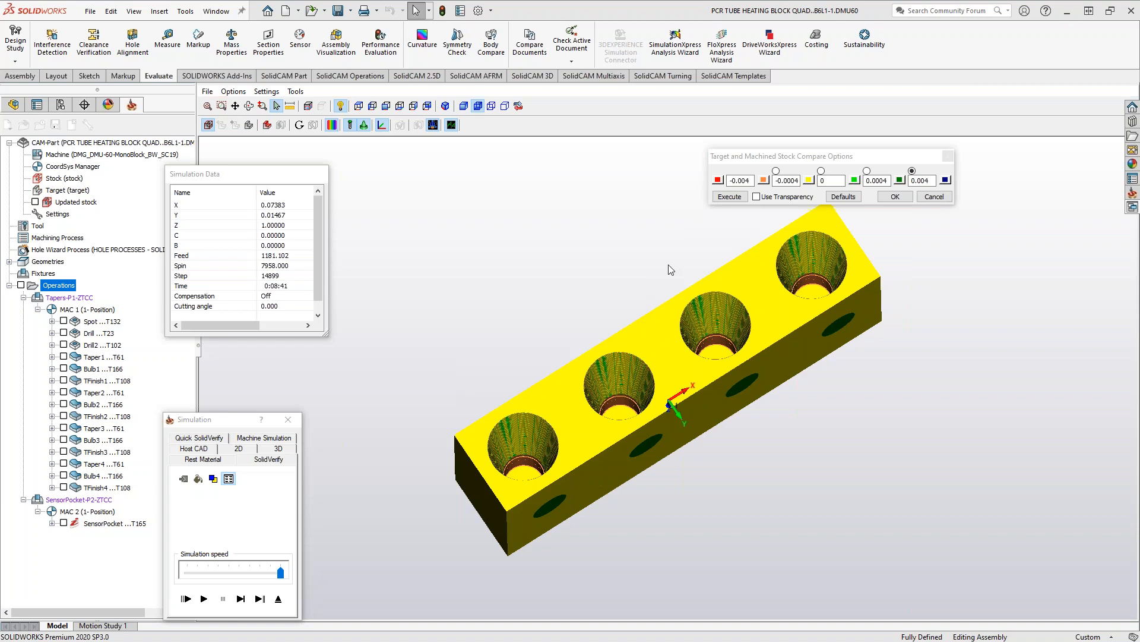
# Repeat the target and machined stock comparison with transparency enabled, inspect the bore walls, and exit the comparison and simulation.
pyautogui.click(756, 197)
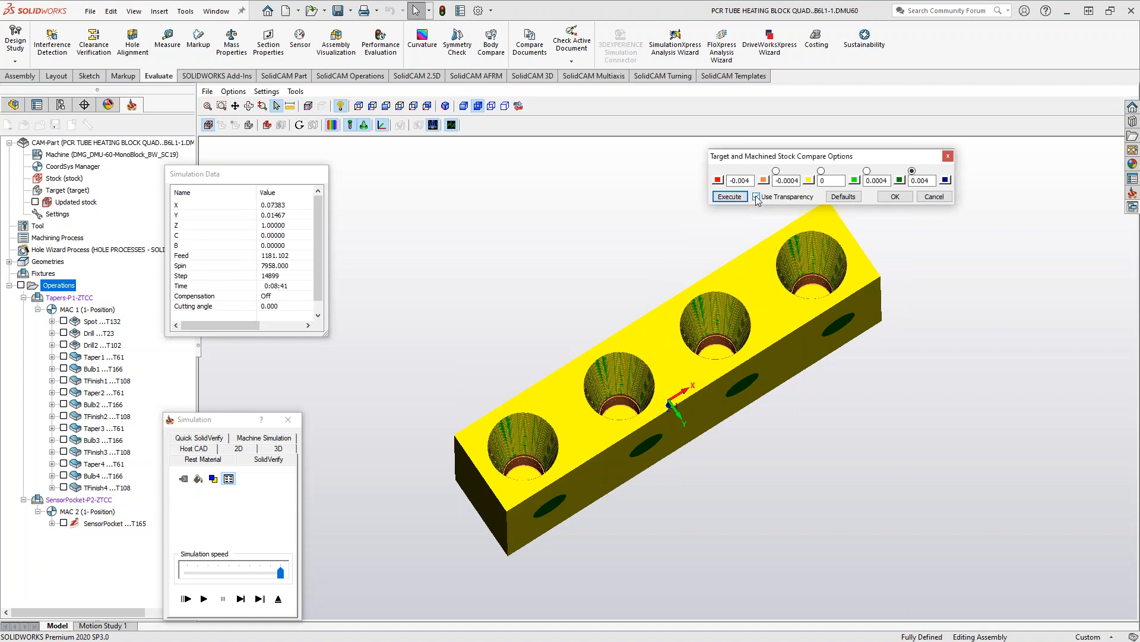
pyautogui.click(729, 197)
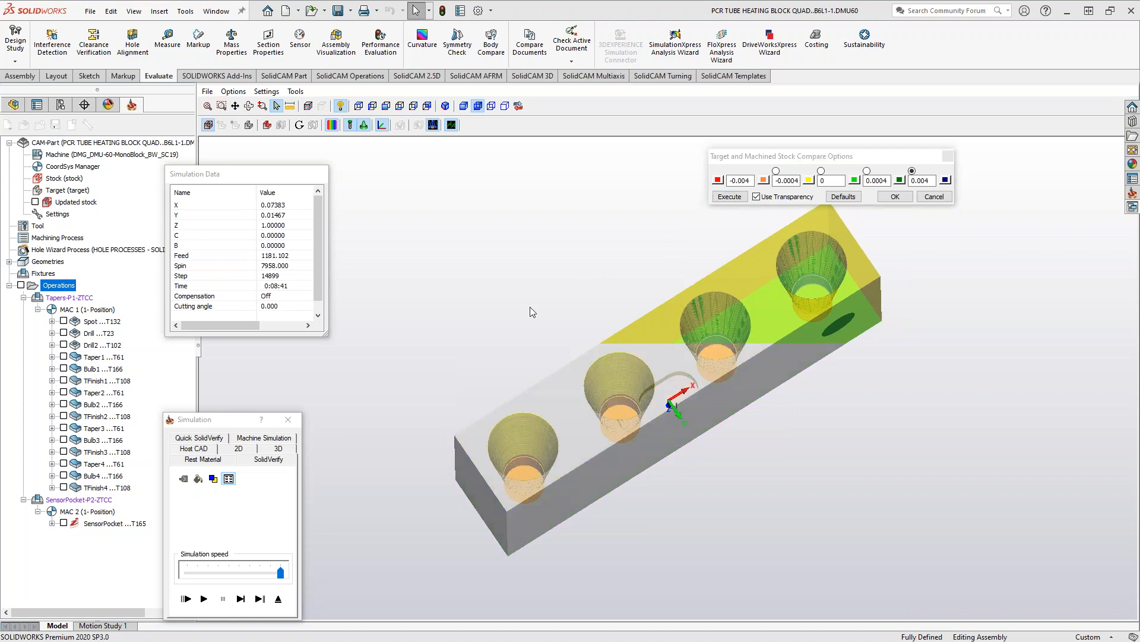
pyautogui.moveTo(525, 307); pyautogui.dragTo(536, 265, button='middle')
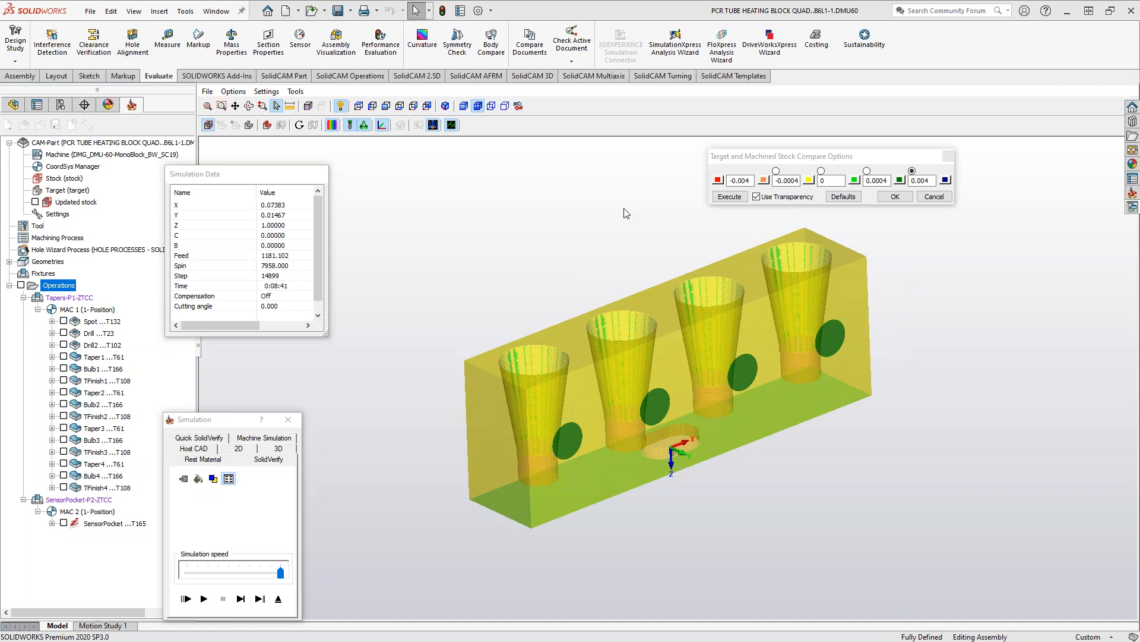
pyautogui.click(934, 197)
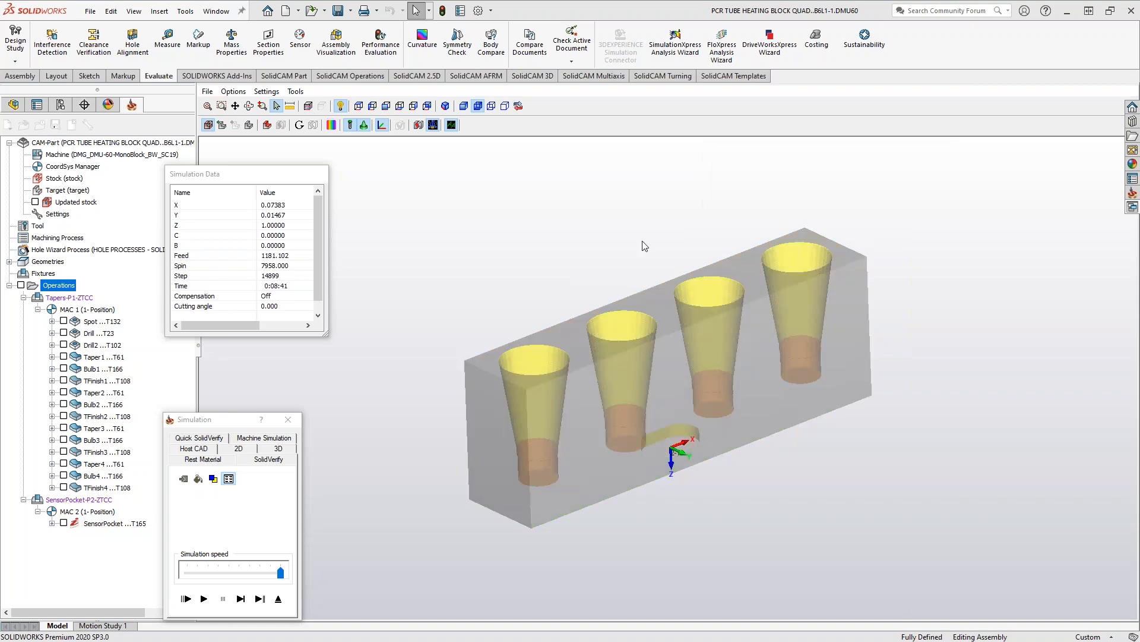
pyautogui.click(278, 598)
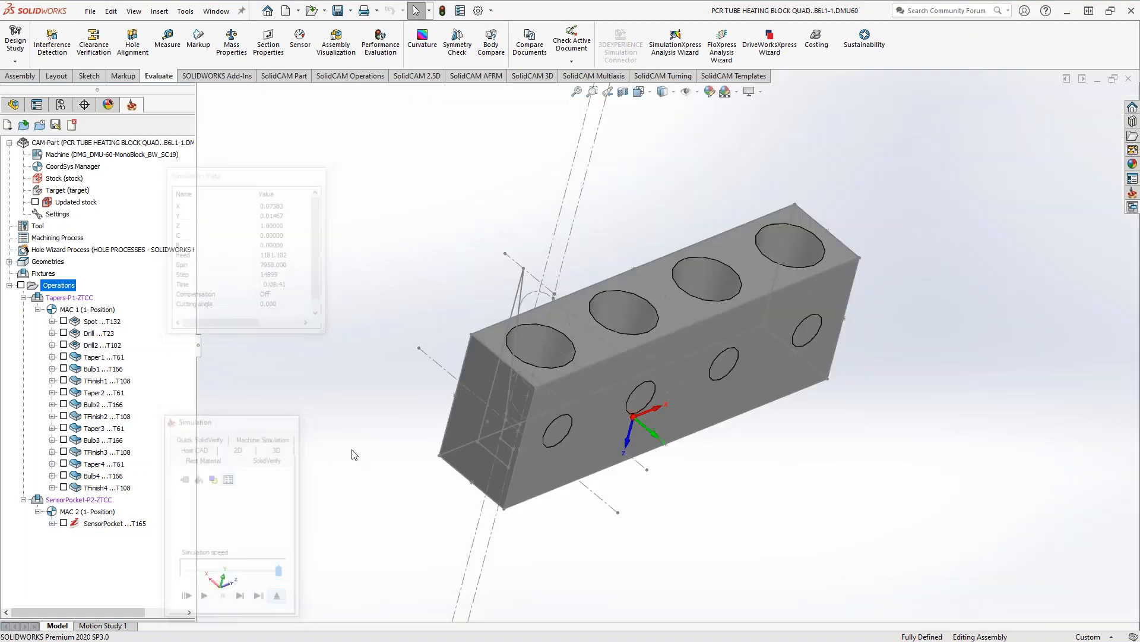
# Open all operations in SolidCAM Simulator (Beta), view its available display and comparison options, and close it.
pyautogui.rightClick(62, 287)
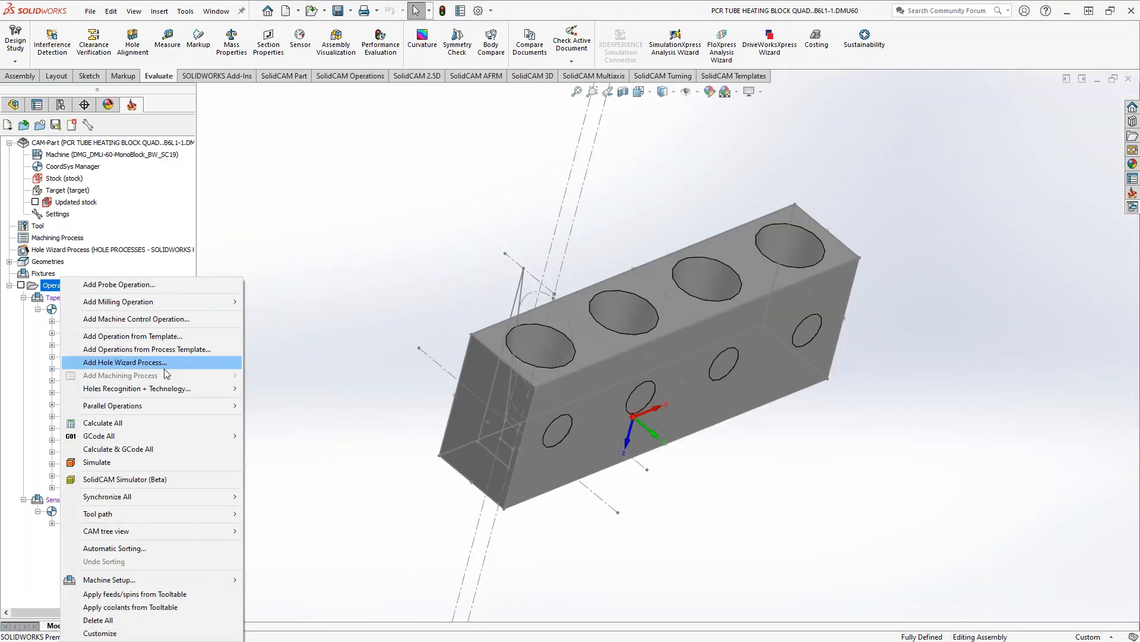
pyautogui.click(121, 479)
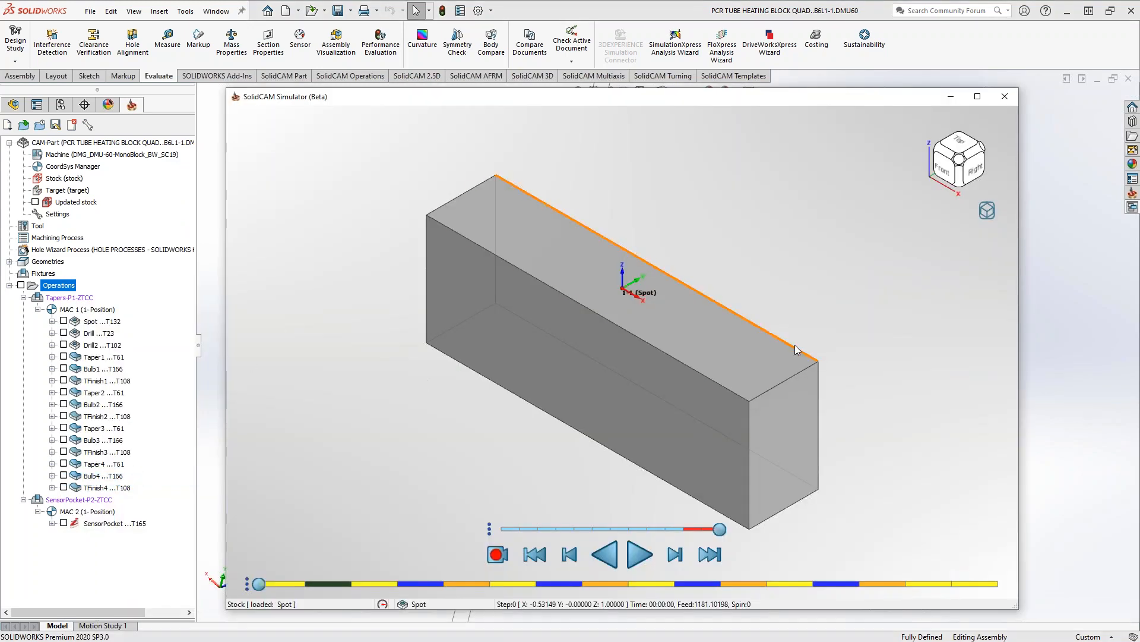
pyautogui.click(986, 215)
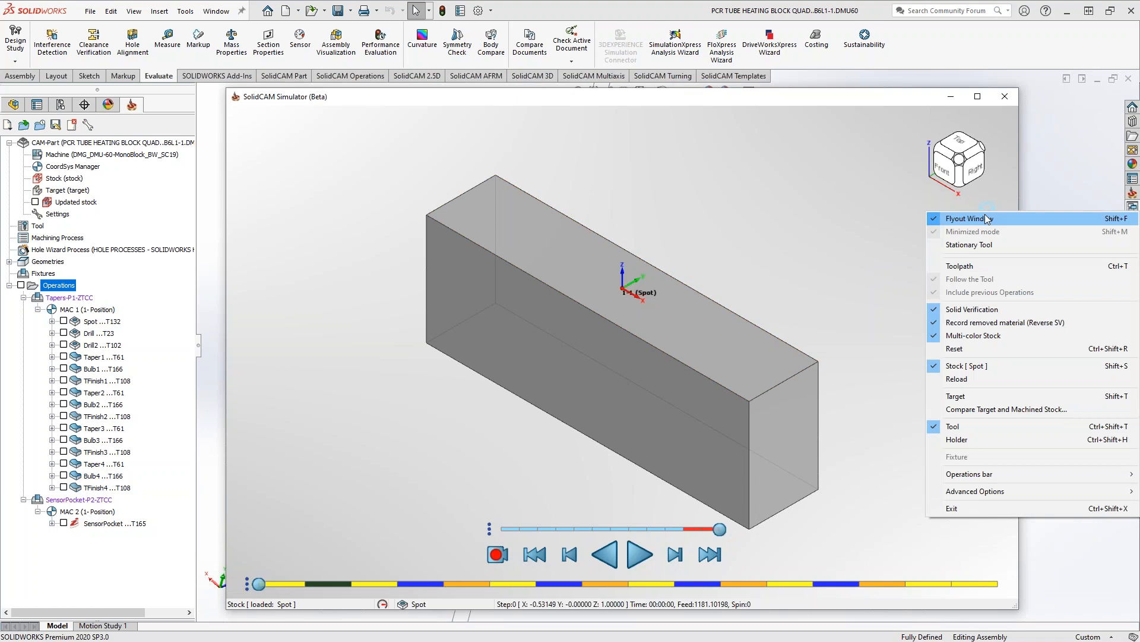
pyautogui.click(1004, 96)
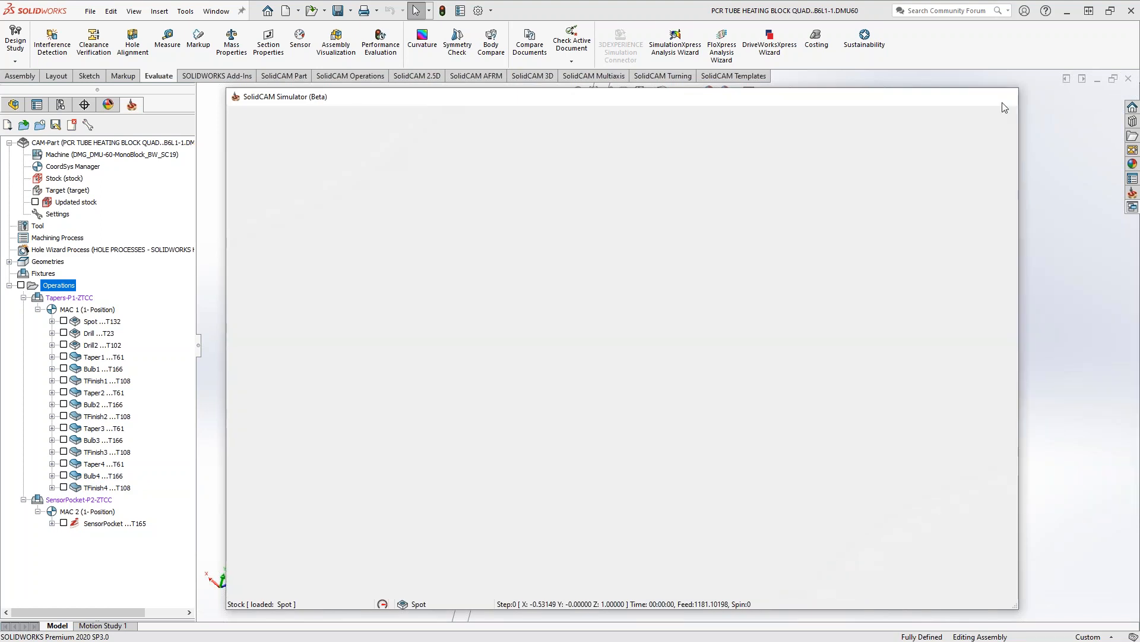
# Run the complete SolidVerify simulation of all operations once more and turn on the gouge display.
pyautogui.rightClick(62, 286)
pyautogui.click(229, 463)
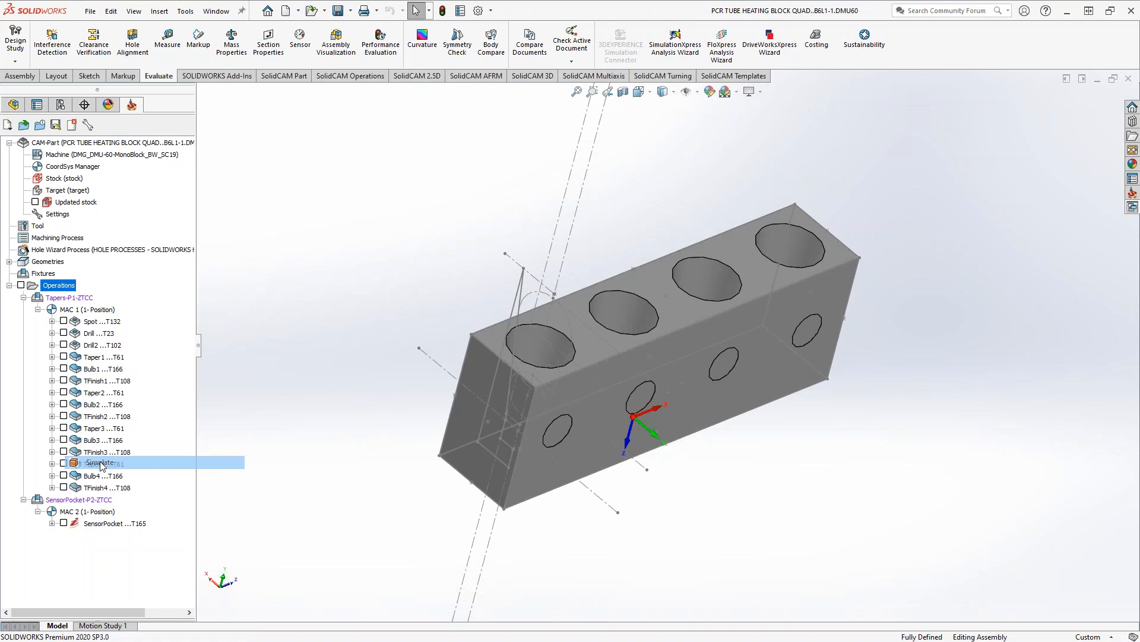
pyautogui.click(253, 438)
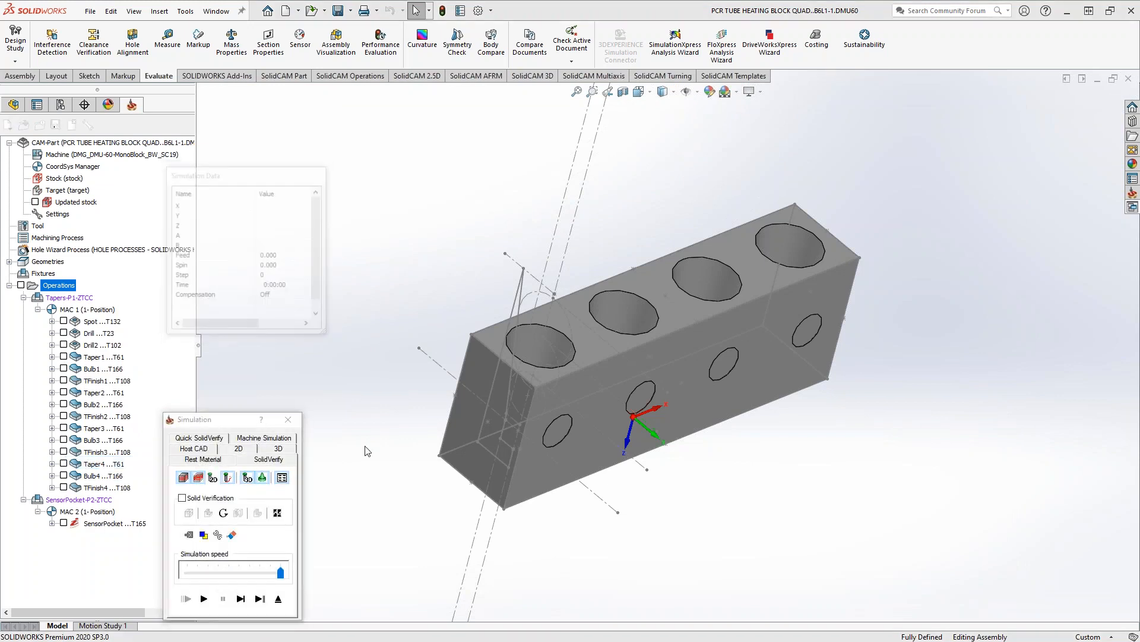
pyautogui.click(203, 598)
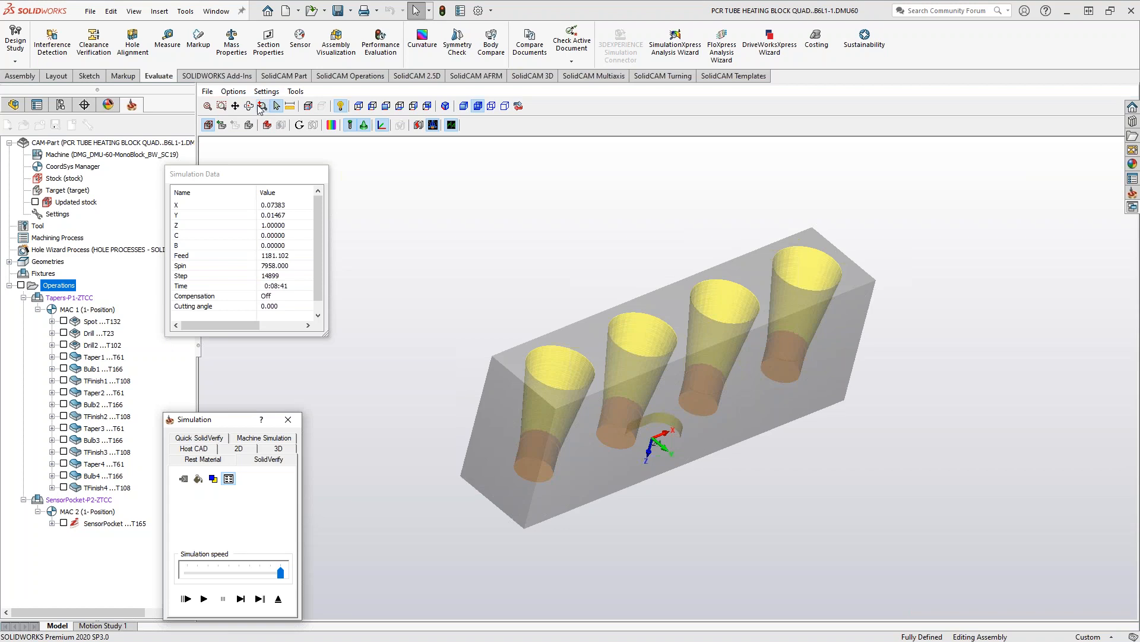
pyautogui.click(300, 126)
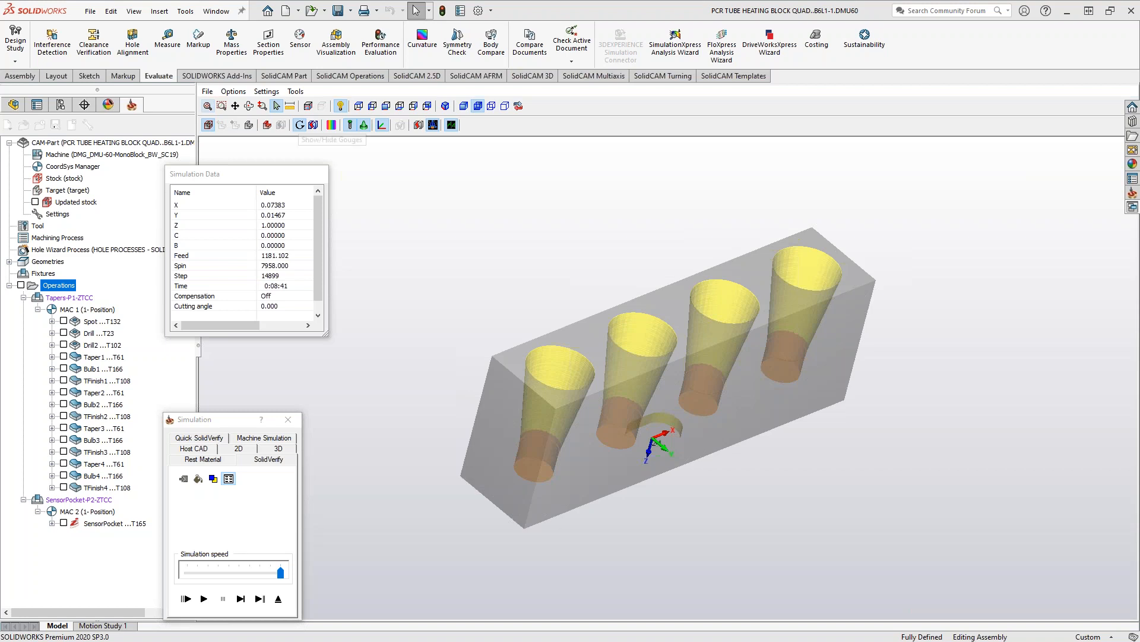
# Toggle the gouge display, check the list of split solids for the simulated block, and exit the simulation.
pyautogui.click(300, 126)
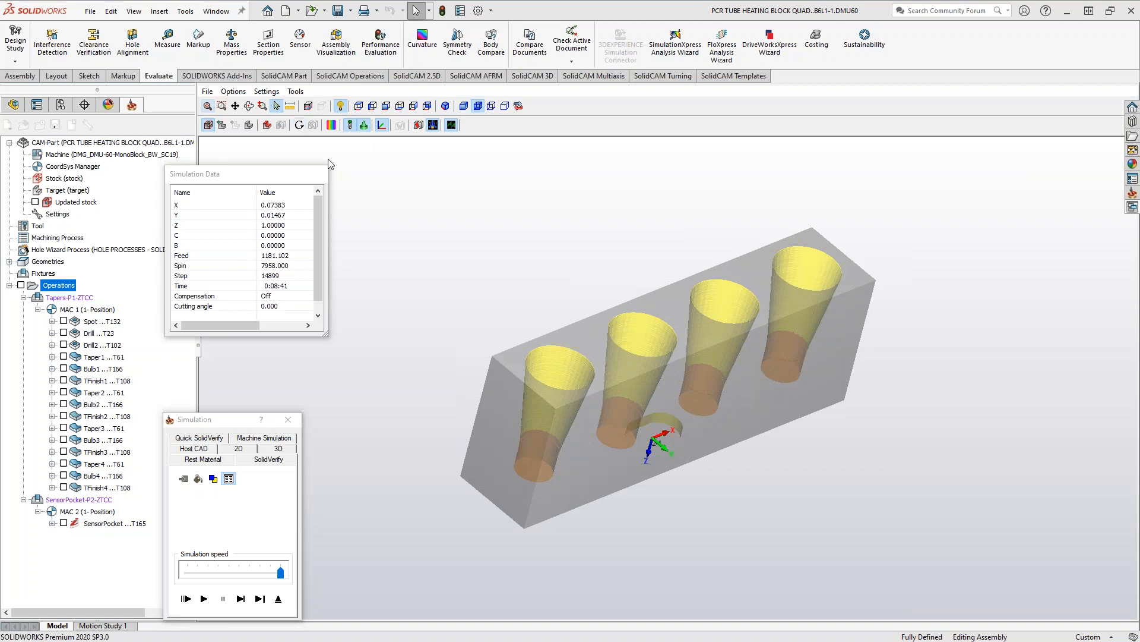
pyautogui.click(300, 126)
pyautogui.click(314, 126)
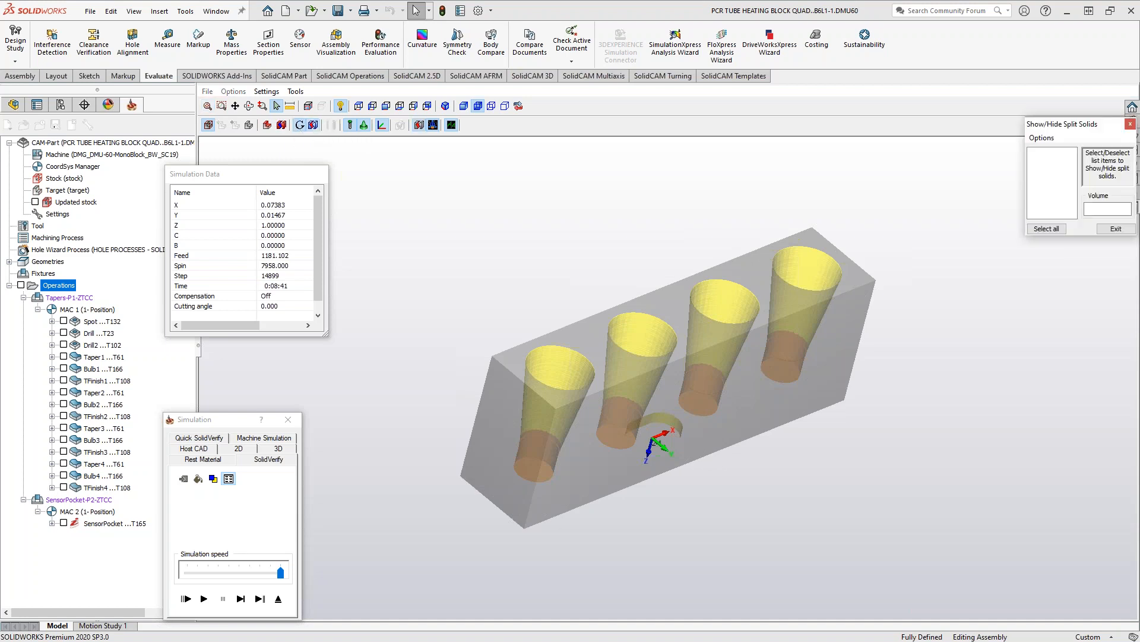
pyautogui.moveTo(1059, 131); pyautogui.dragTo(905, 172)
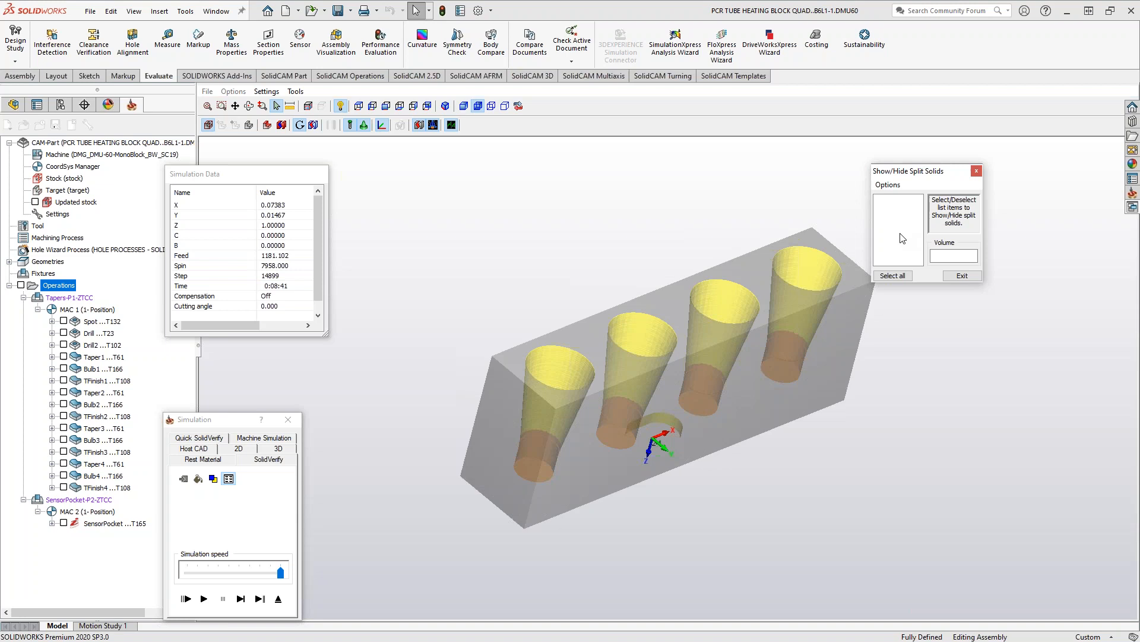
pyautogui.click(300, 125)
pyautogui.click(963, 276)
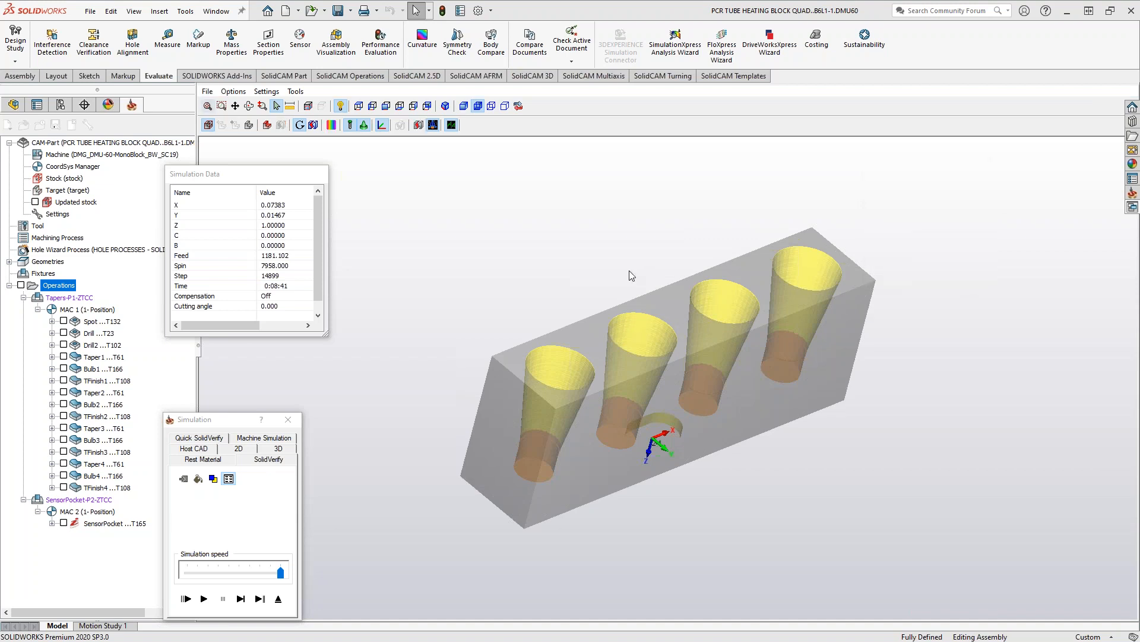
pyautogui.click(278, 598)
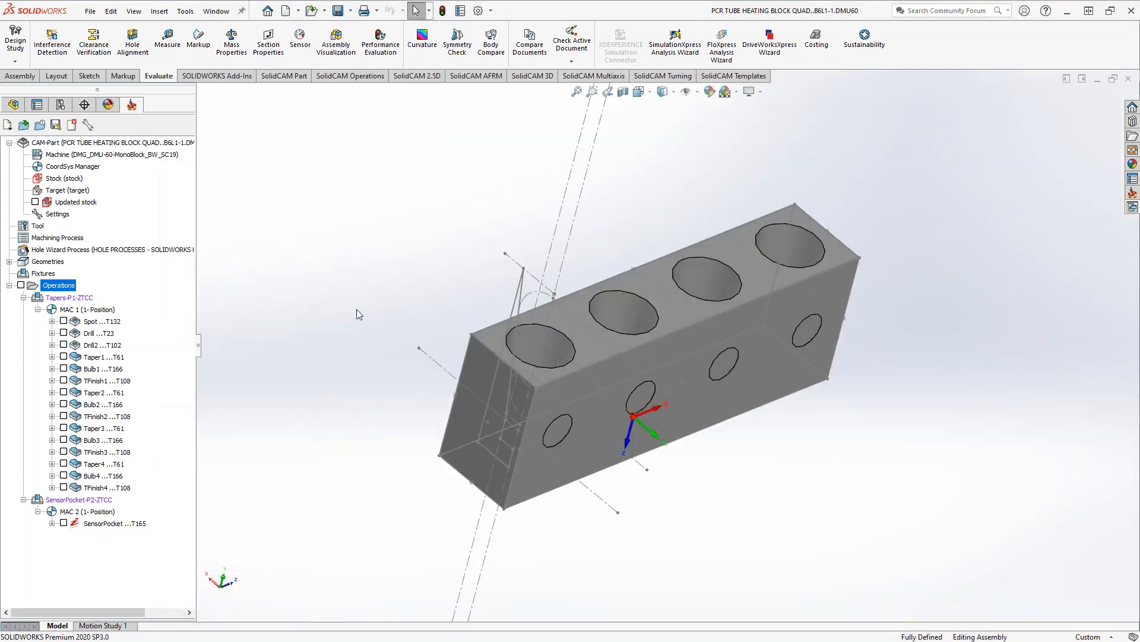
pyautogui.moveTo(368, 297); pyautogui.dragTo(285, 319, button='middle')
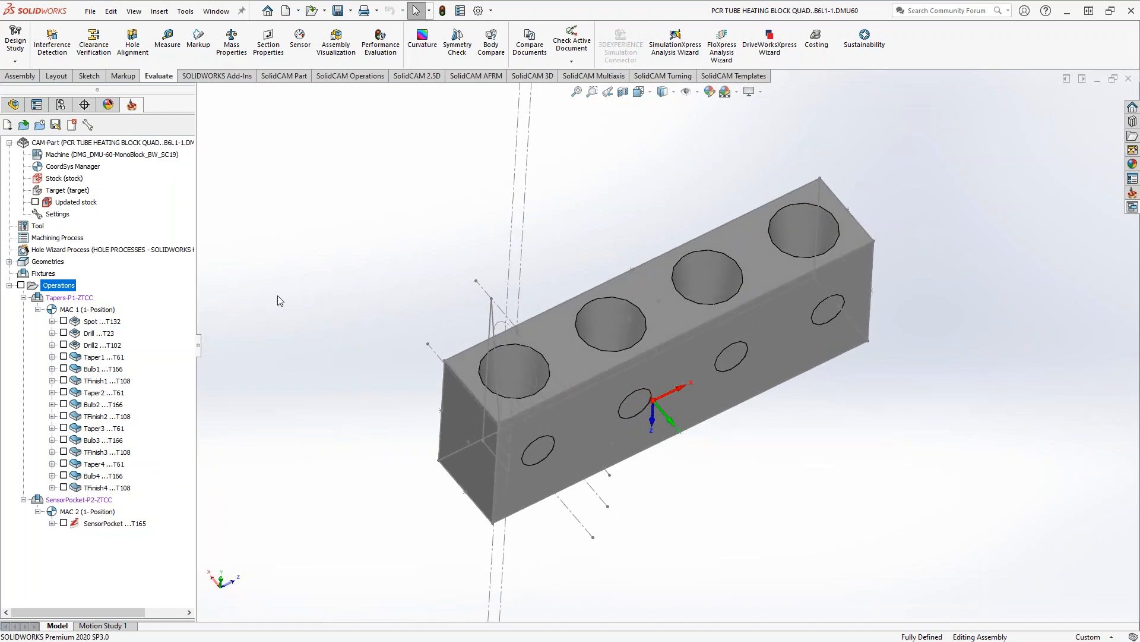
pyautogui.rightClick(92, 488)
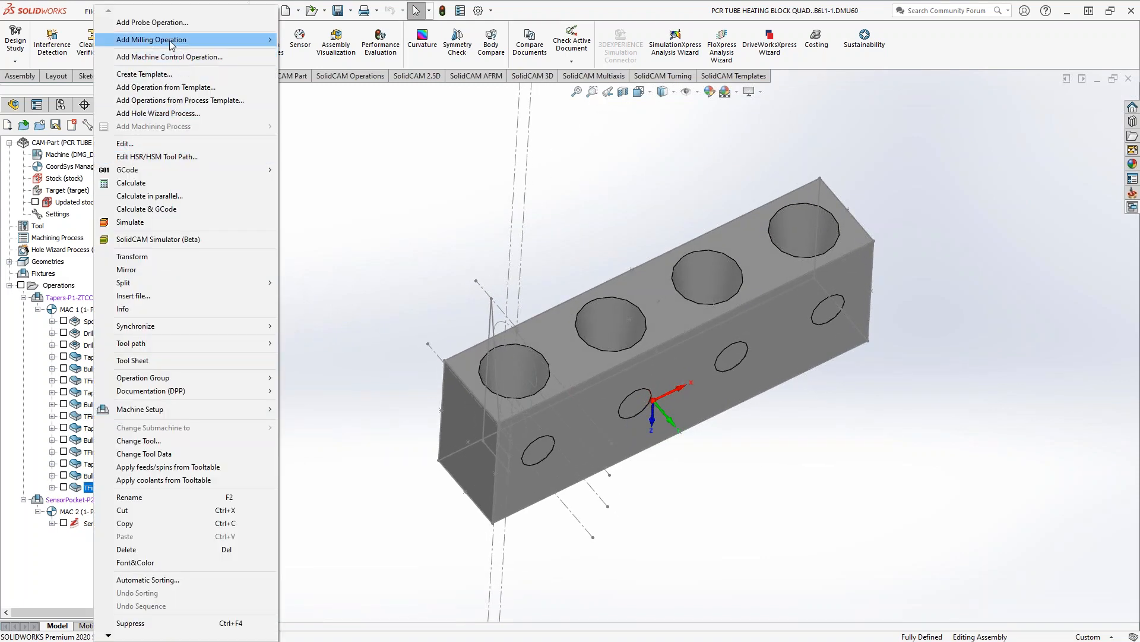
pyautogui.moveTo(171, 41)
pyautogui.click(331, 83)
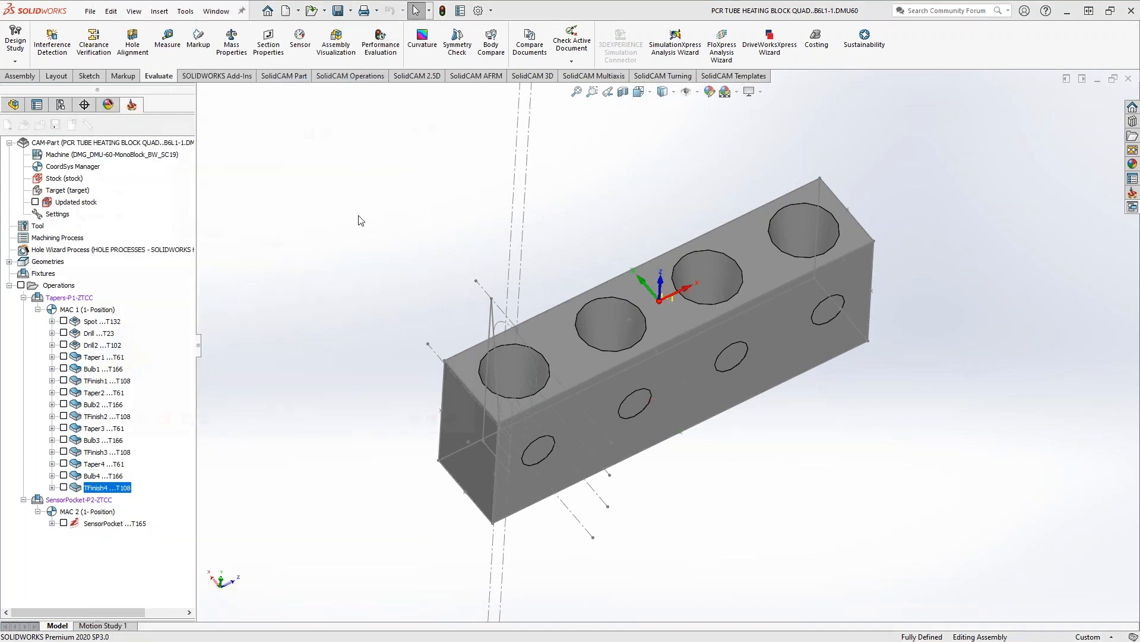
pyautogui.click(206, 179)
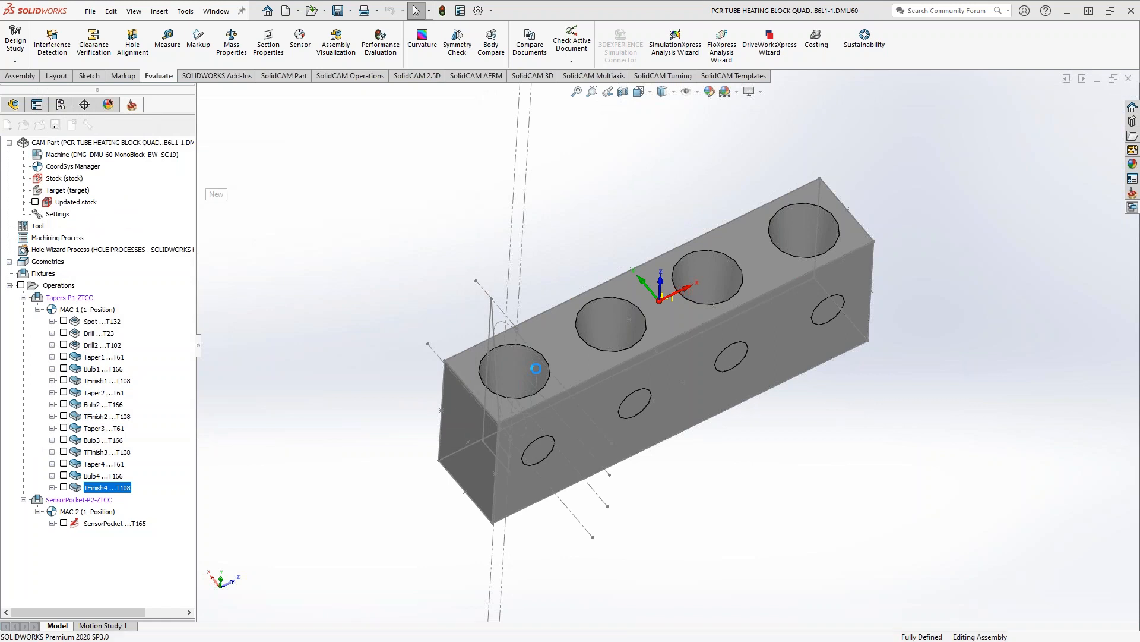
pyautogui.click(540, 369)
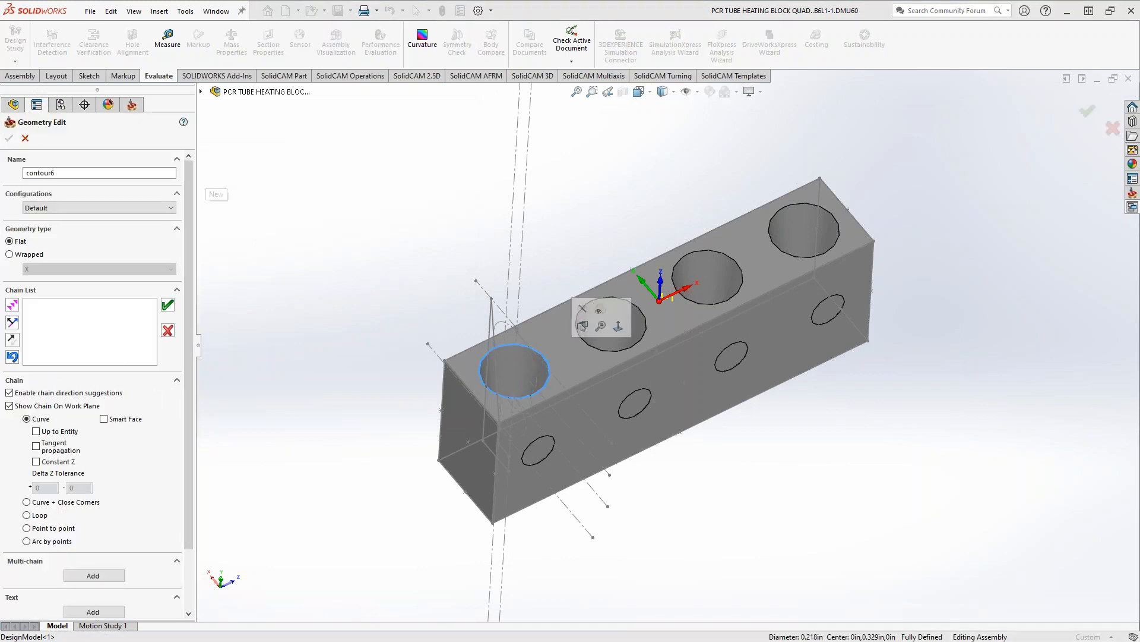
pyautogui.click(292, 397)
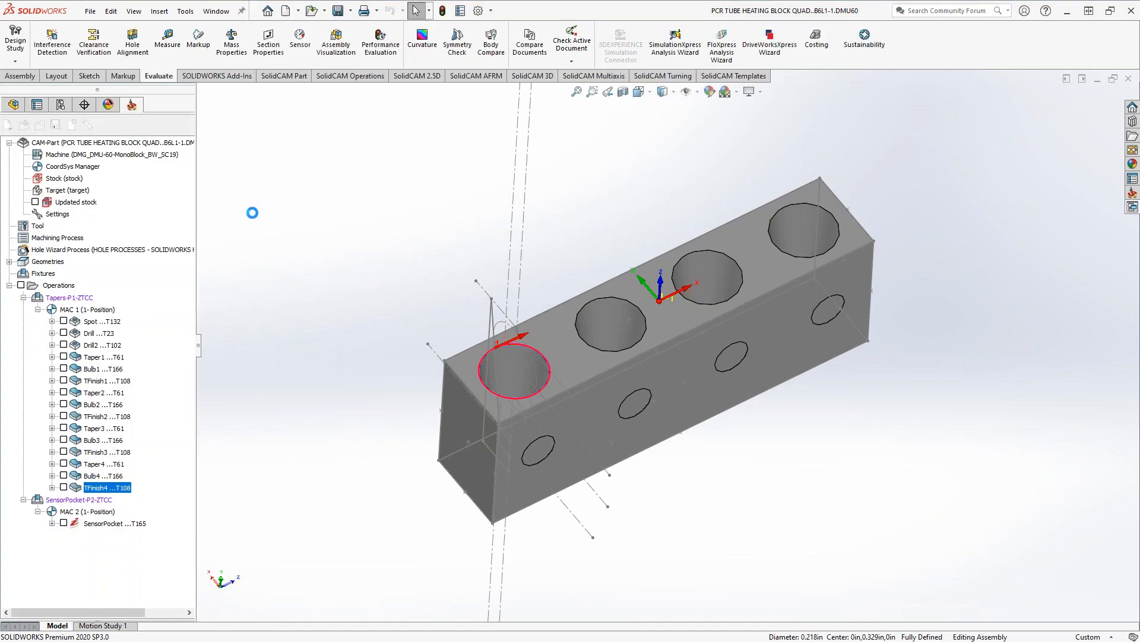
pyautogui.click(88, 161)
pyautogui.click(229, 334)
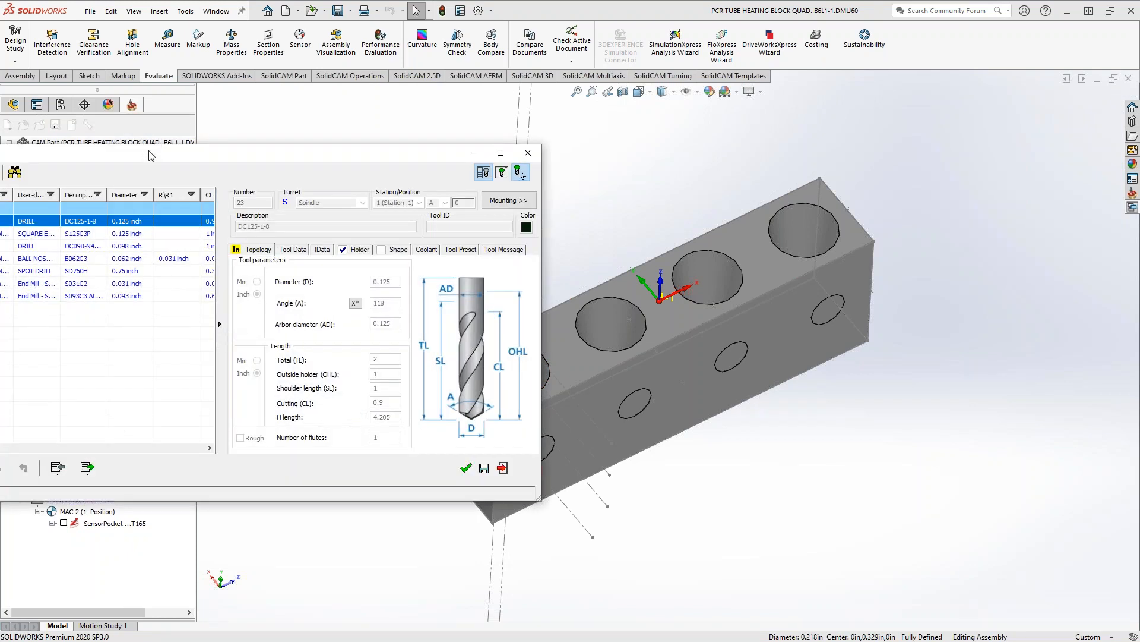
pyautogui.moveTo(337, 146); pyautogui.dragTo(343, 143)
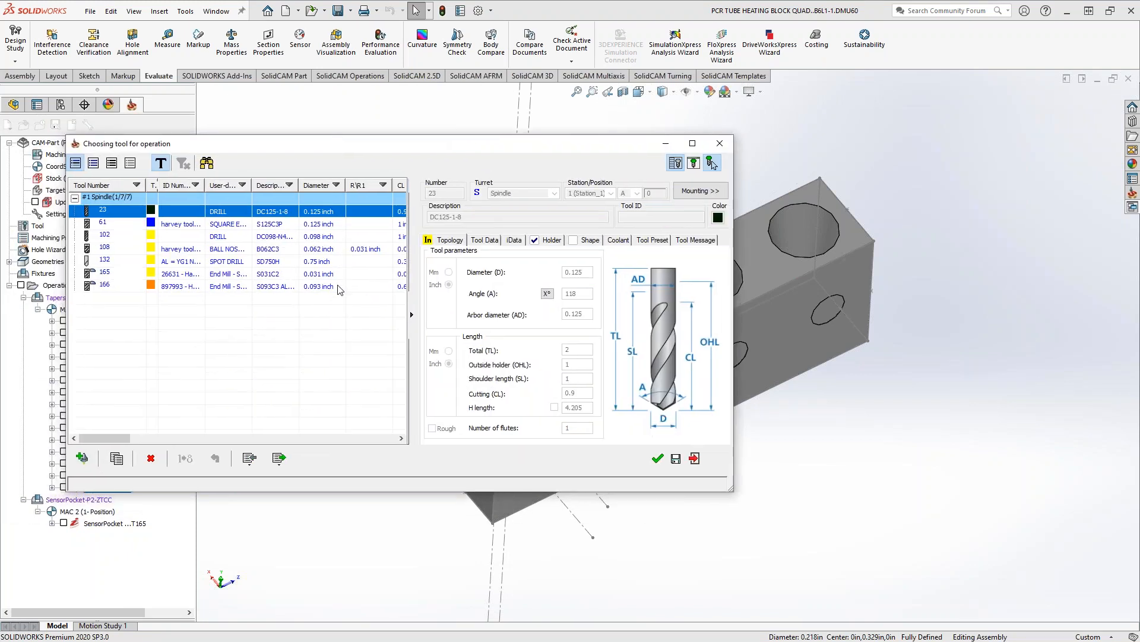
pyautogui.click(695, 459)
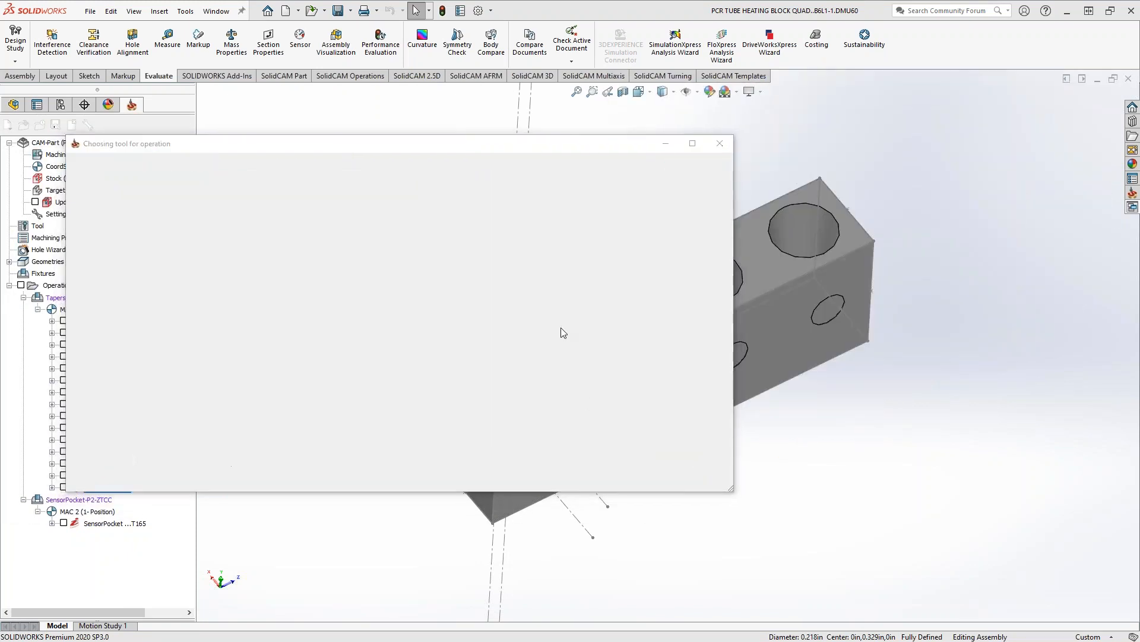
pyautogui.click(472, 100)
pyautogui.click(326, 398)
pyautogui.click(379, 399)
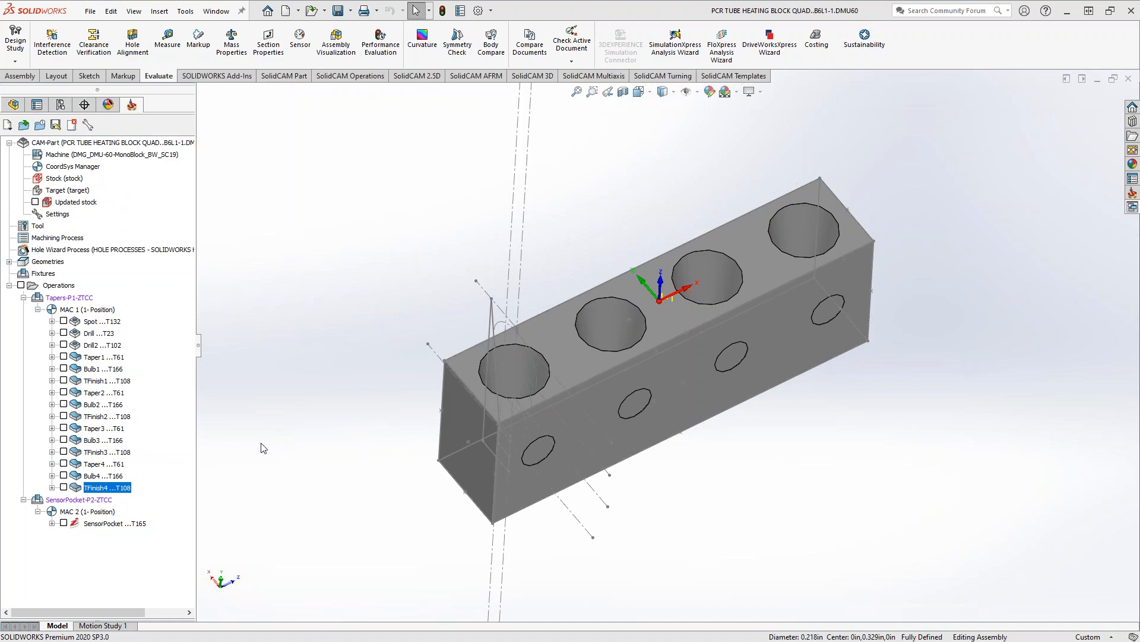
# Edit the Drill operation that uses tool T23, set its drill depth delta to 0, and save and calculate it.
pyautogui.click(104, 335)
pyautogui.click(97, 346)
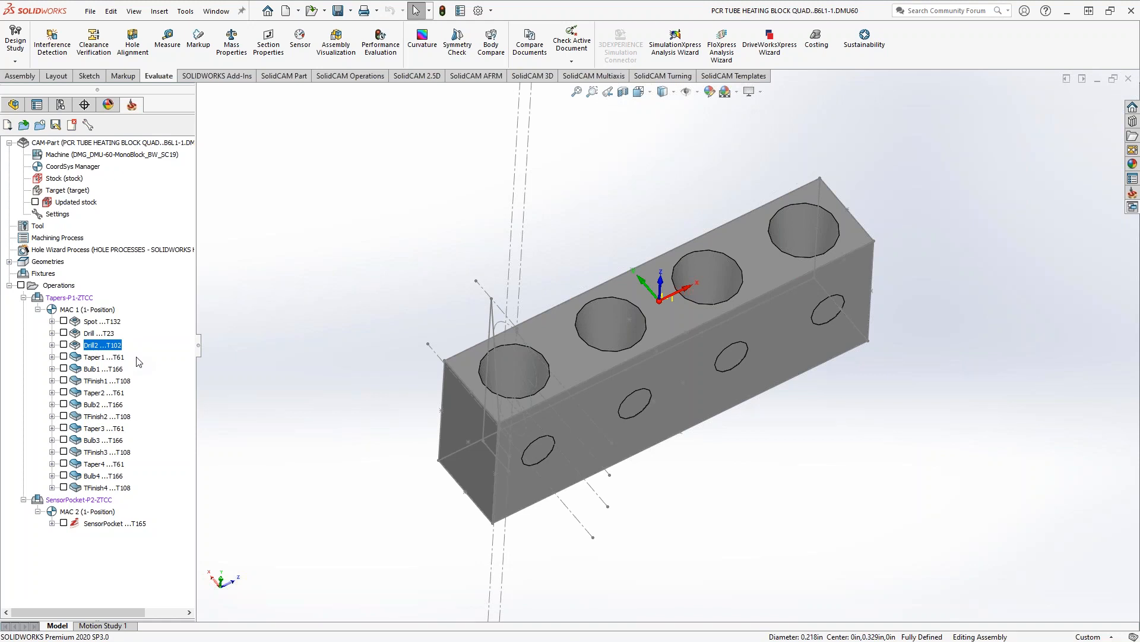
pyautogui.click(95, 333)
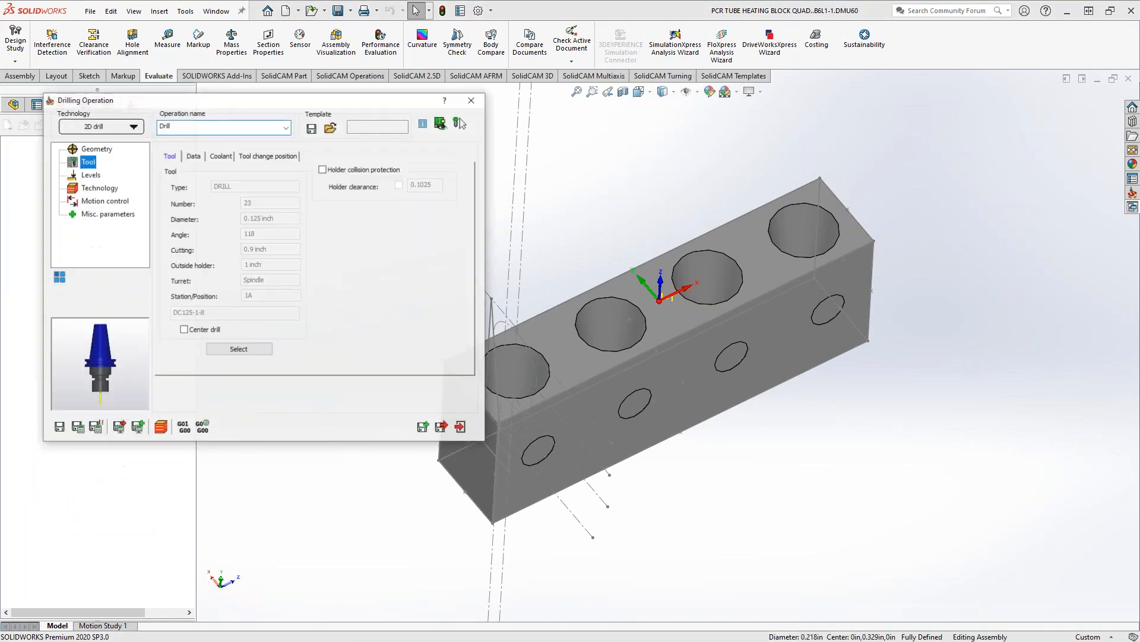
pyautogui.click(101, 179)
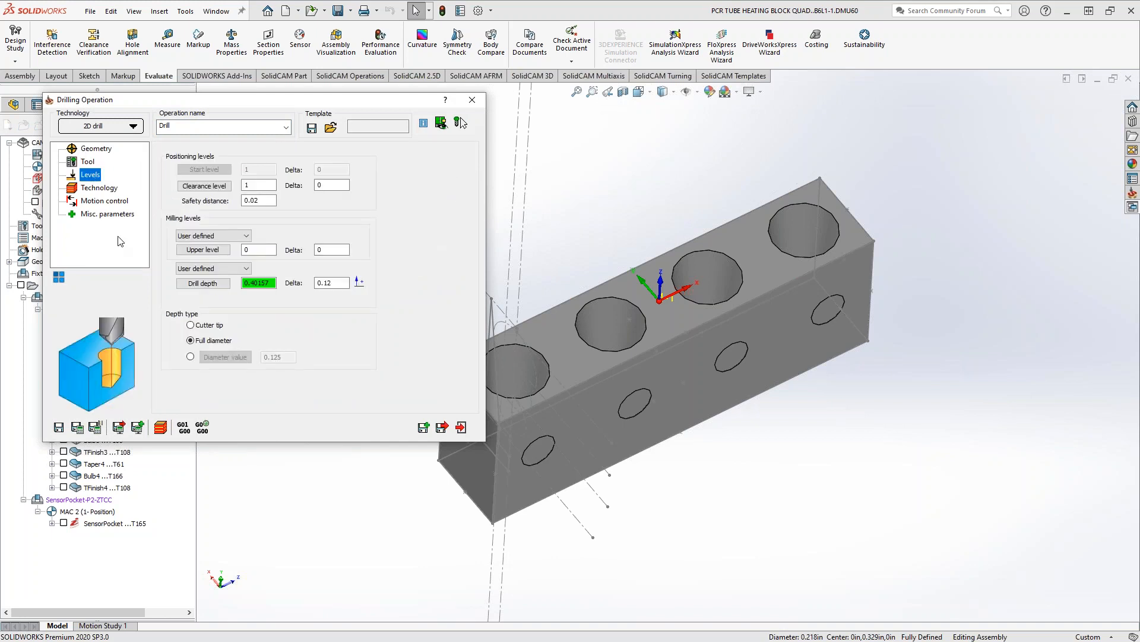
pyautogui.doubleClick(339, 283)
pyautogui.write('0')
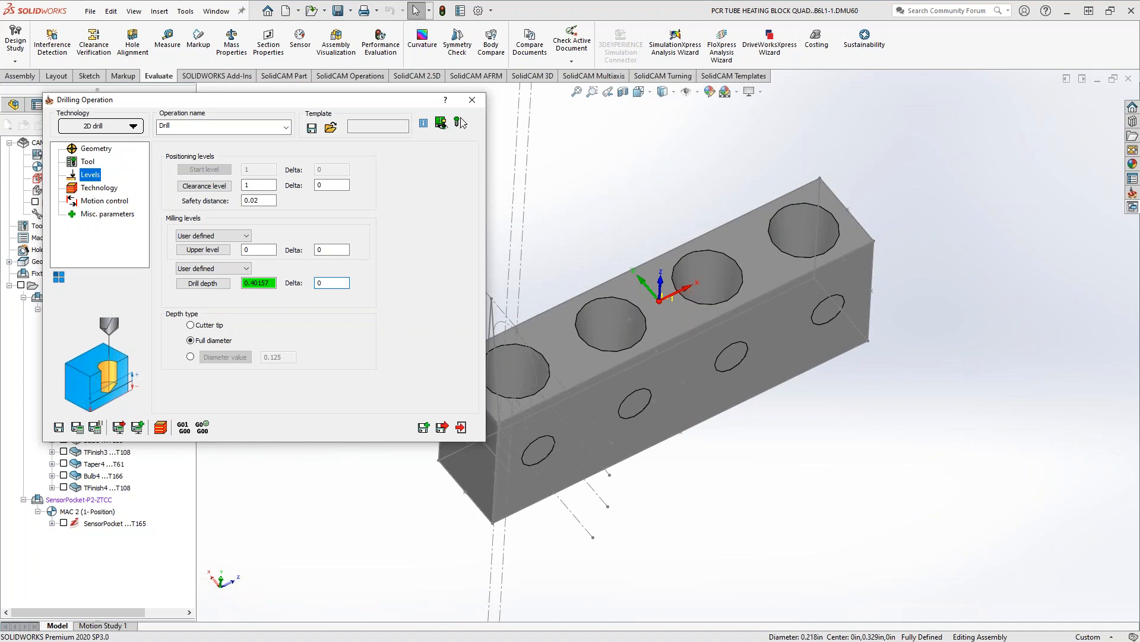
pyautogui.click(78, 429)
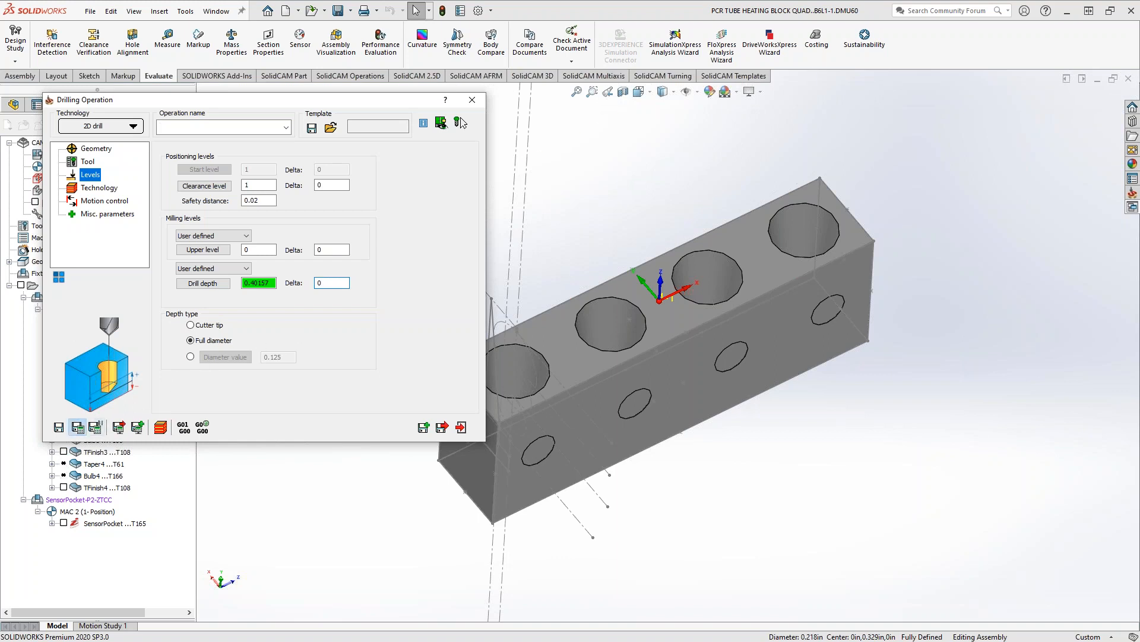
# Run the SolidVerify simulation of the recalculated Drill operation.
pyautogui.click(161, 428)
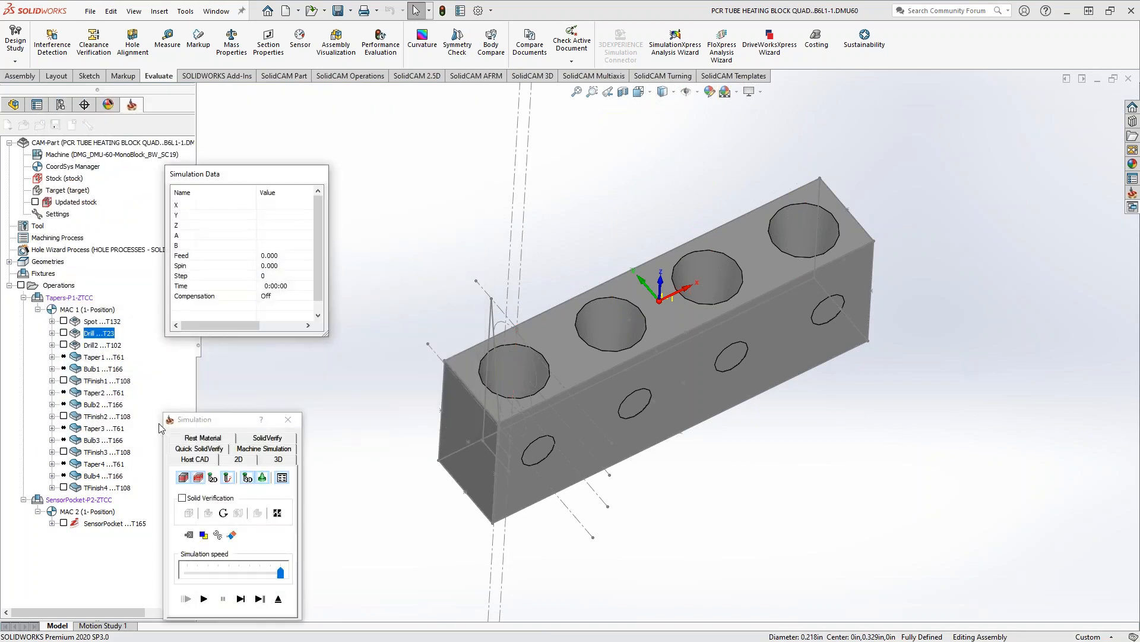
pyautogui.click(257, 440)
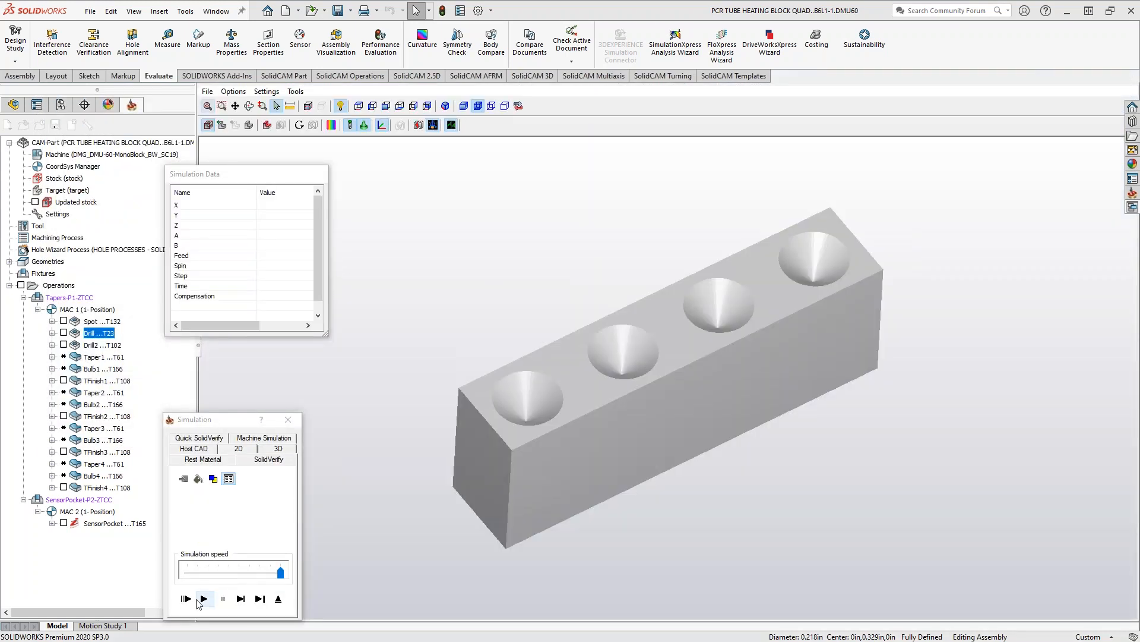
pyautogui.click(203, 599)
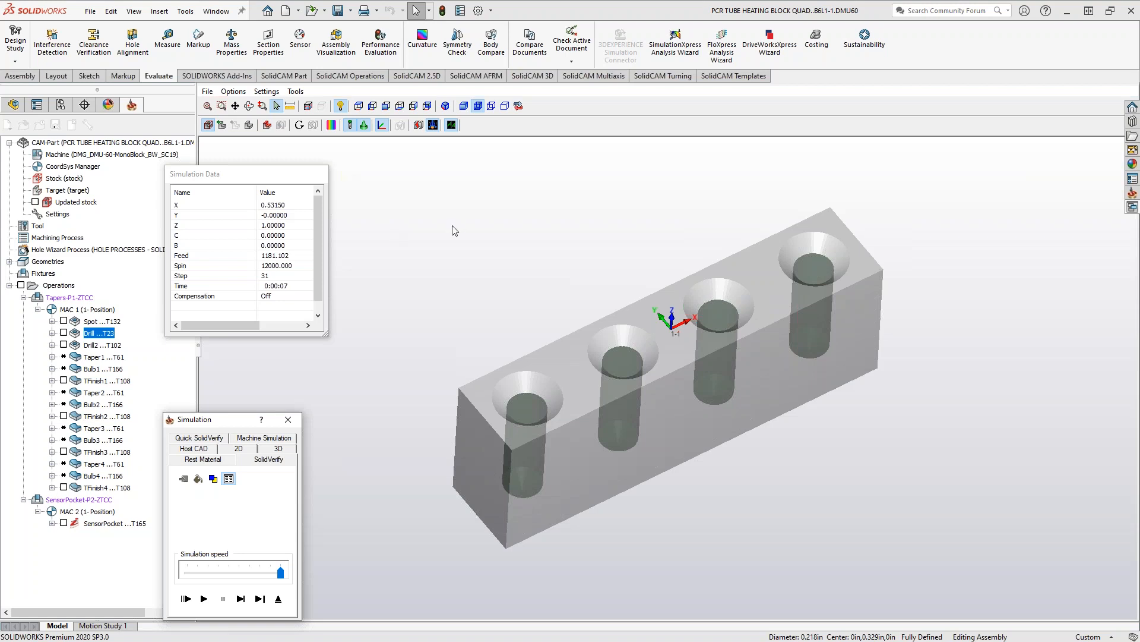
# Compare the drilled stock with the target using transparency, inspect the drilled holes from several angles, and exit the comparison and simulation.
pyautogui.click(331, 126)
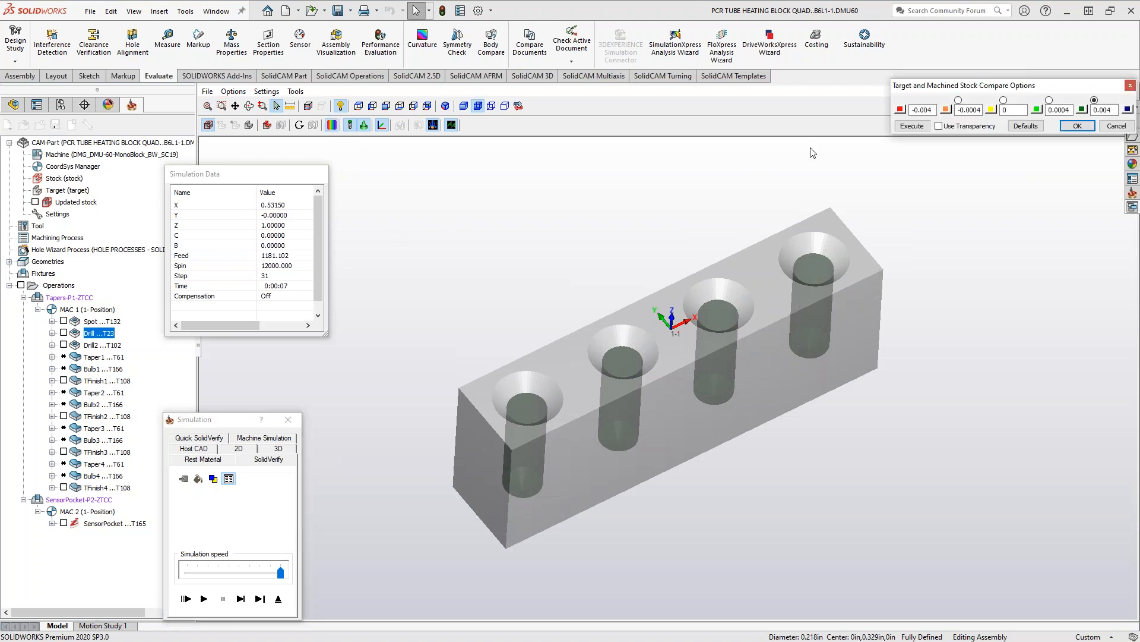
pyautogui.click(905, 126)
pyautogui.click(939, 126)
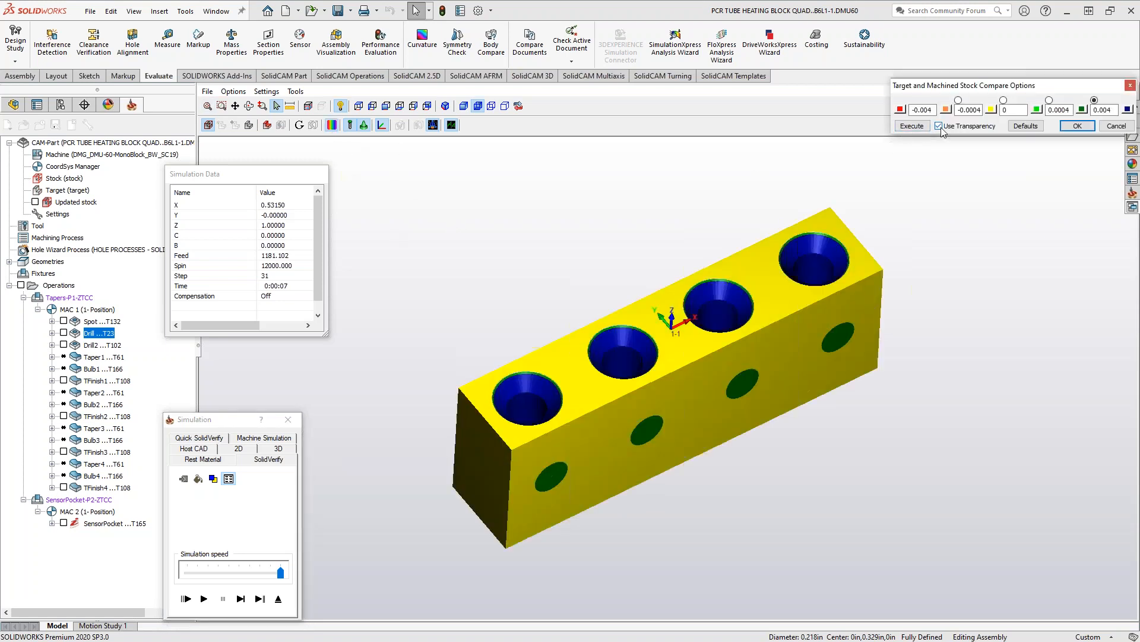
pyautogui.click(921, 126)
pyautogui.moveTo(453, 354); pyautogui.dragTo(446, 333, button='middle')
pyautogui.moveTo(400, 361); pyautogui.dragTo(393, 334, button='middle')
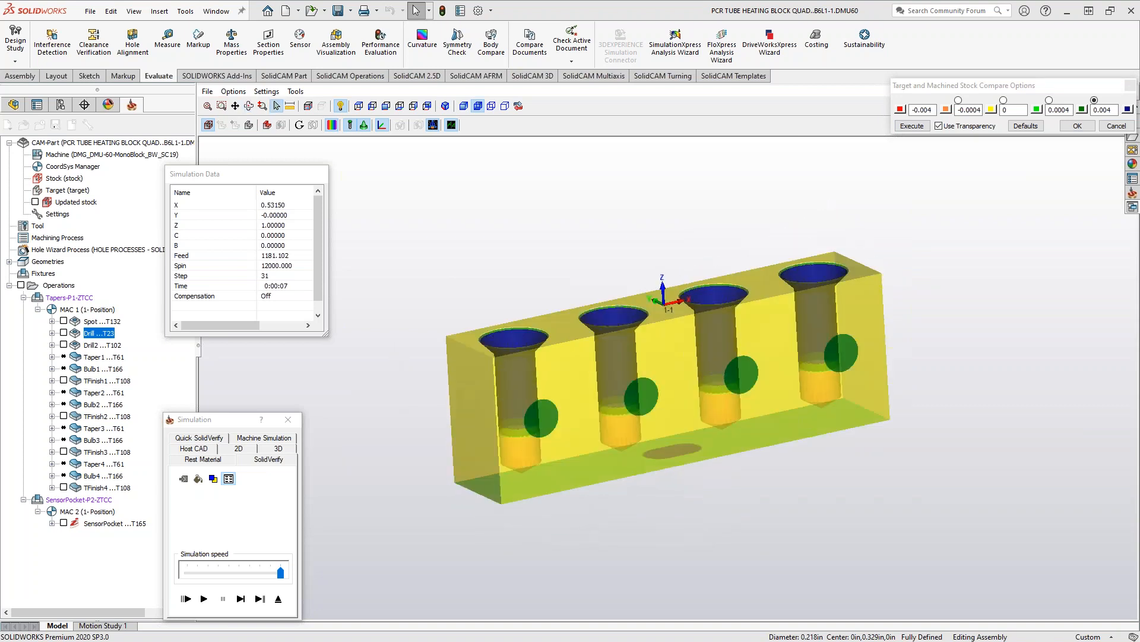
pyautogui.moveTo(452, 282); pyautogui.dragTo(458, 305, button='middle')
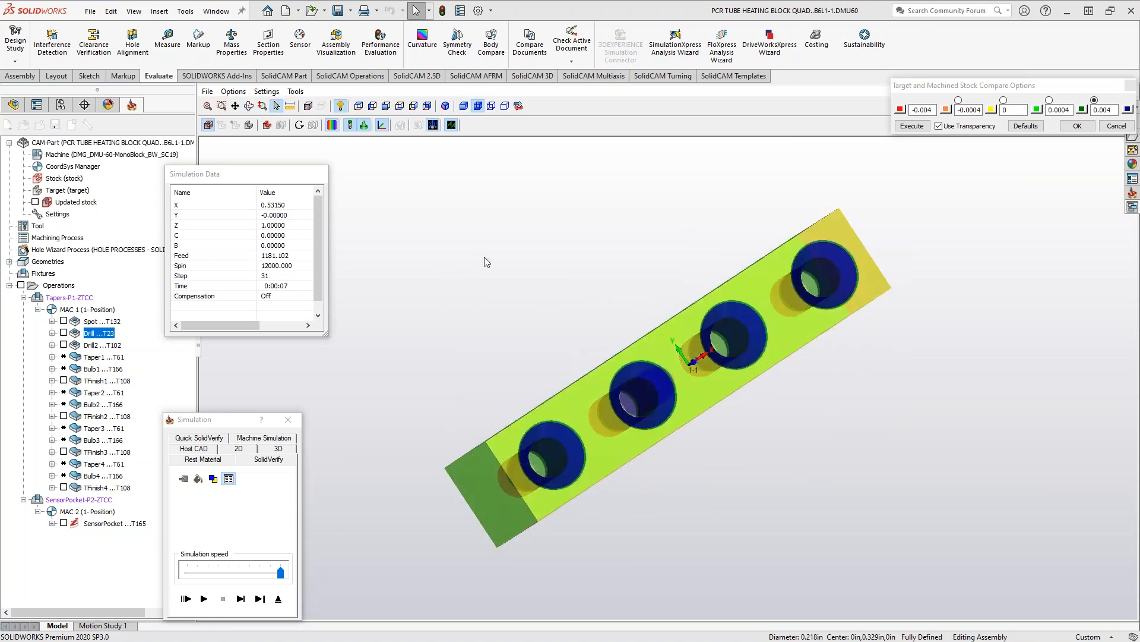
pyautogui.moveTo(494, 314); pyautogui.dragTo(496, 325, button='middle')
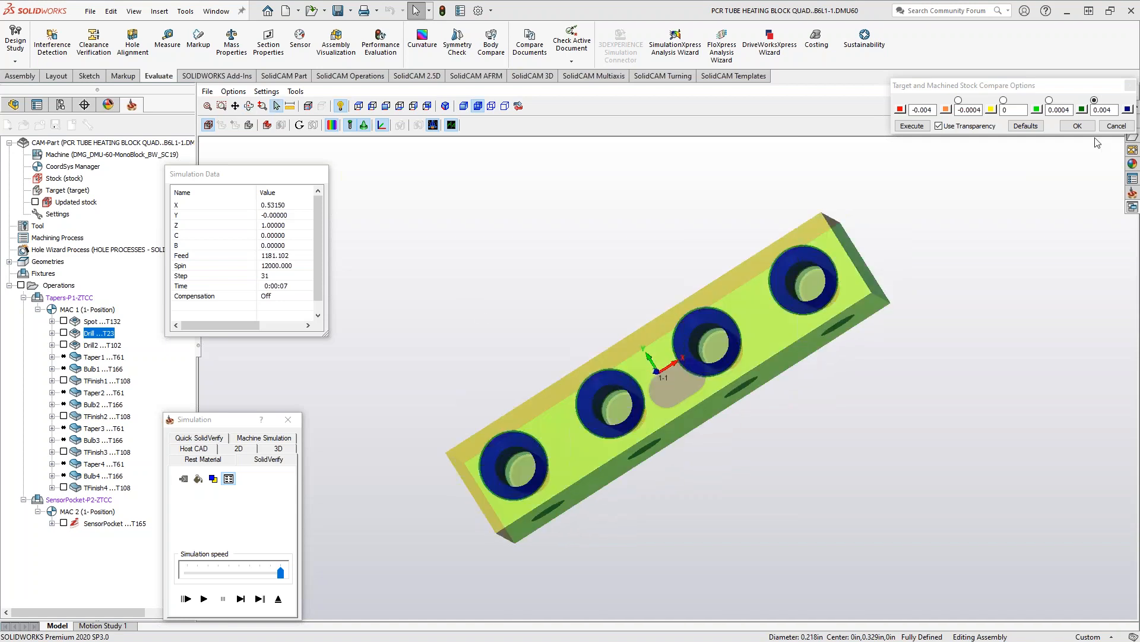
pyautogui.click(1116, 126)
pyautogui.click(278, 598)
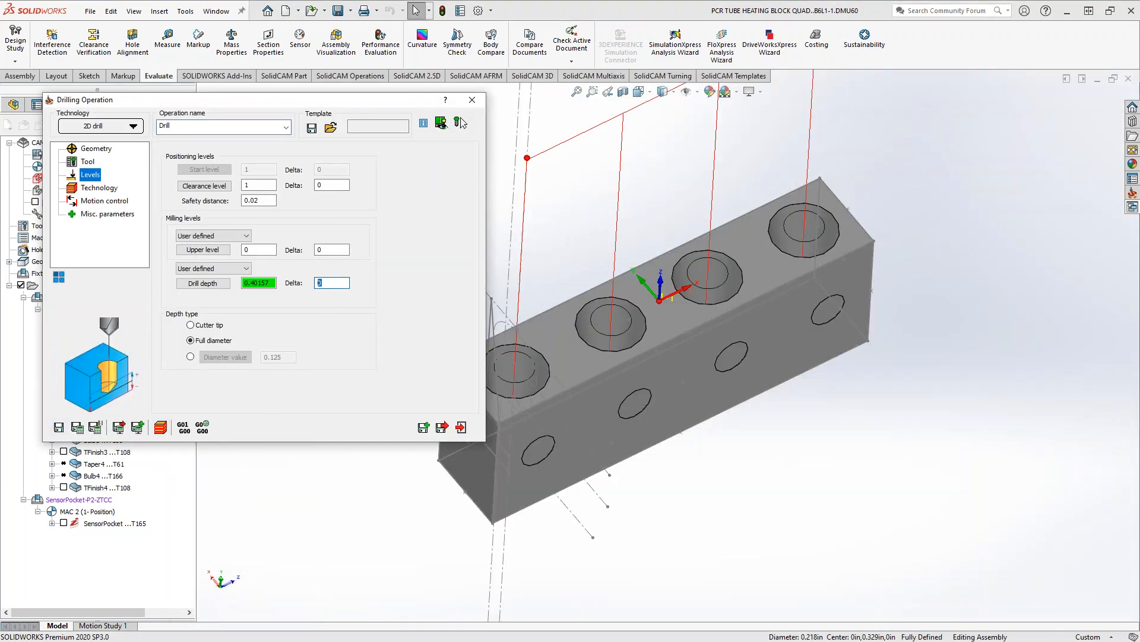
# Set the drill depth delta to -1, save and calculate the operation, and run it in SolidVerify with clash monitoring stopped.
pyautogui.write('-1')
pyautogui.click(77, 427)
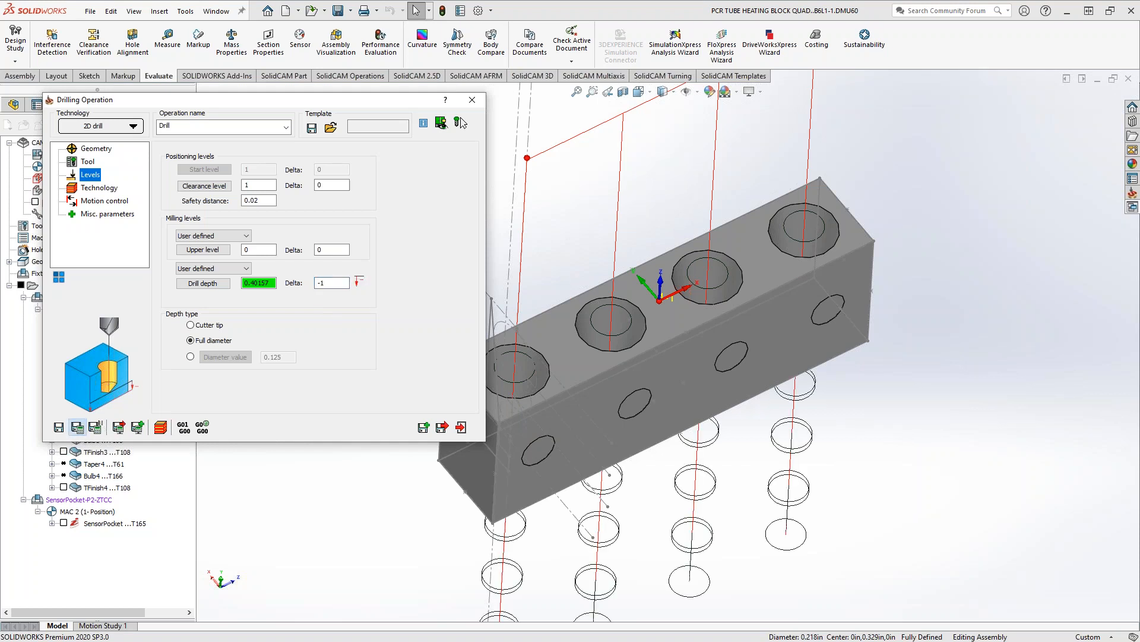
pyautogui.click(160, 427)
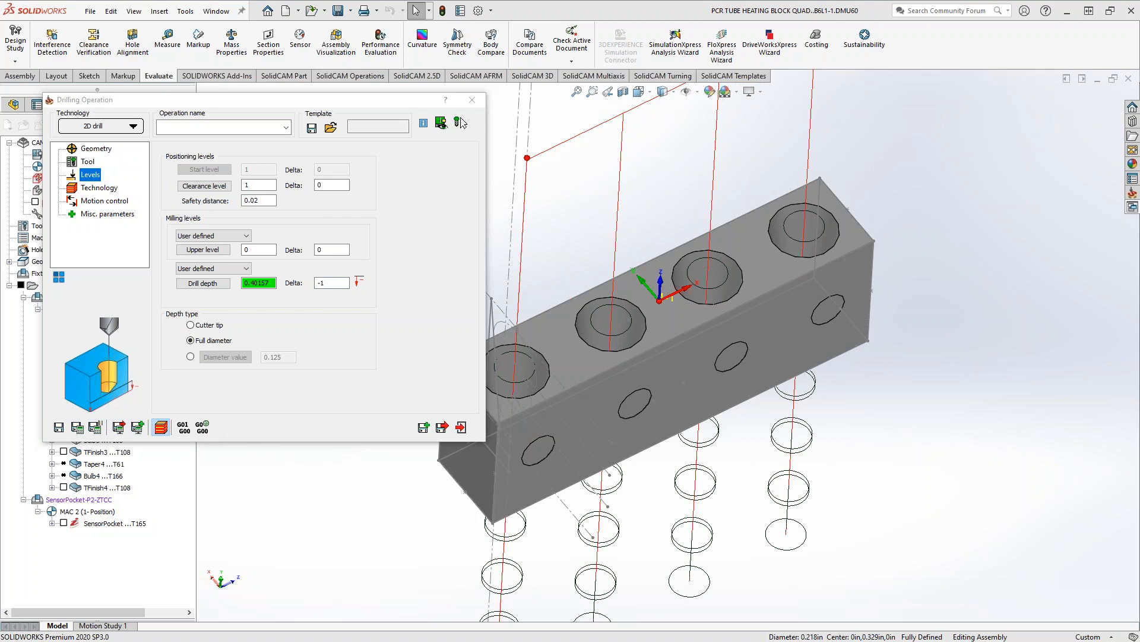
pyautogui.click(265, 441)
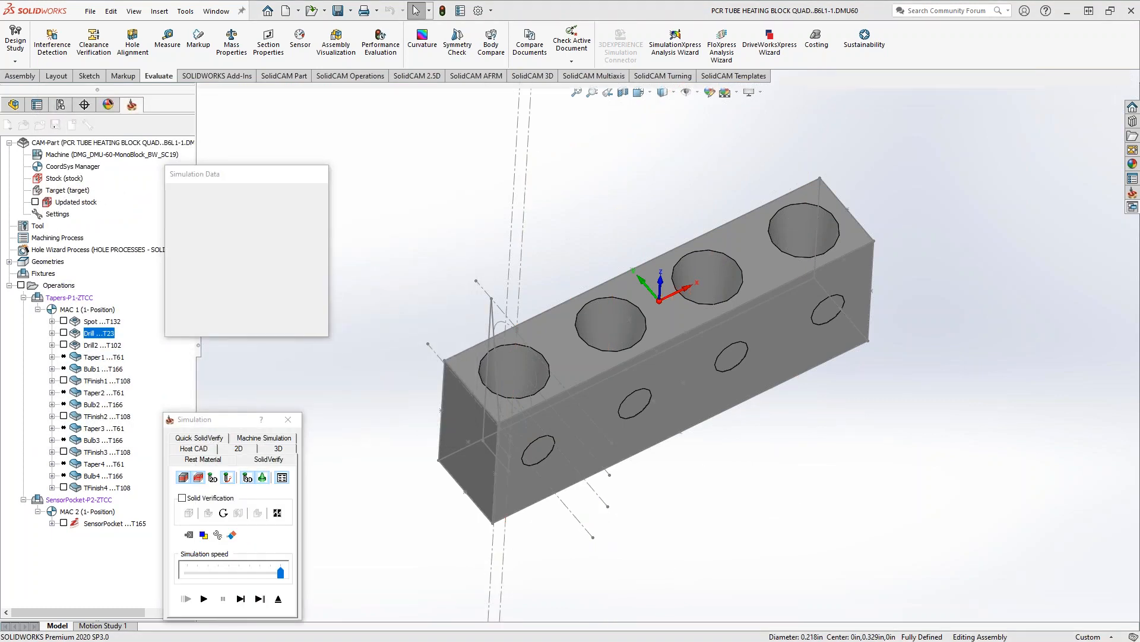
pyautogui.click(203, 598)
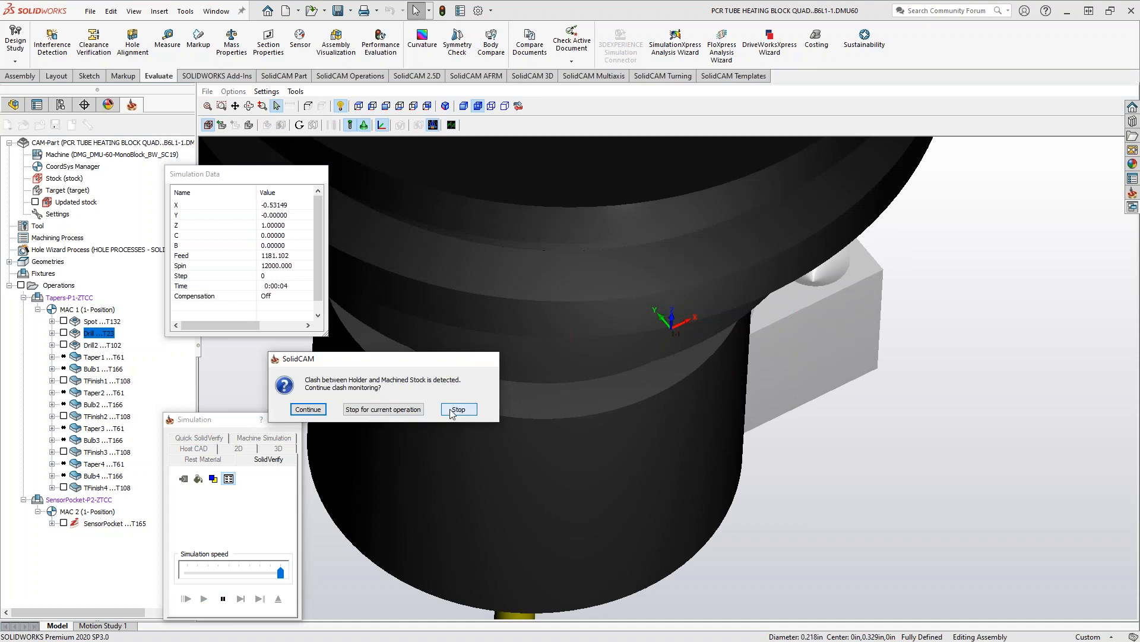
pyautogui.click(456, 410)
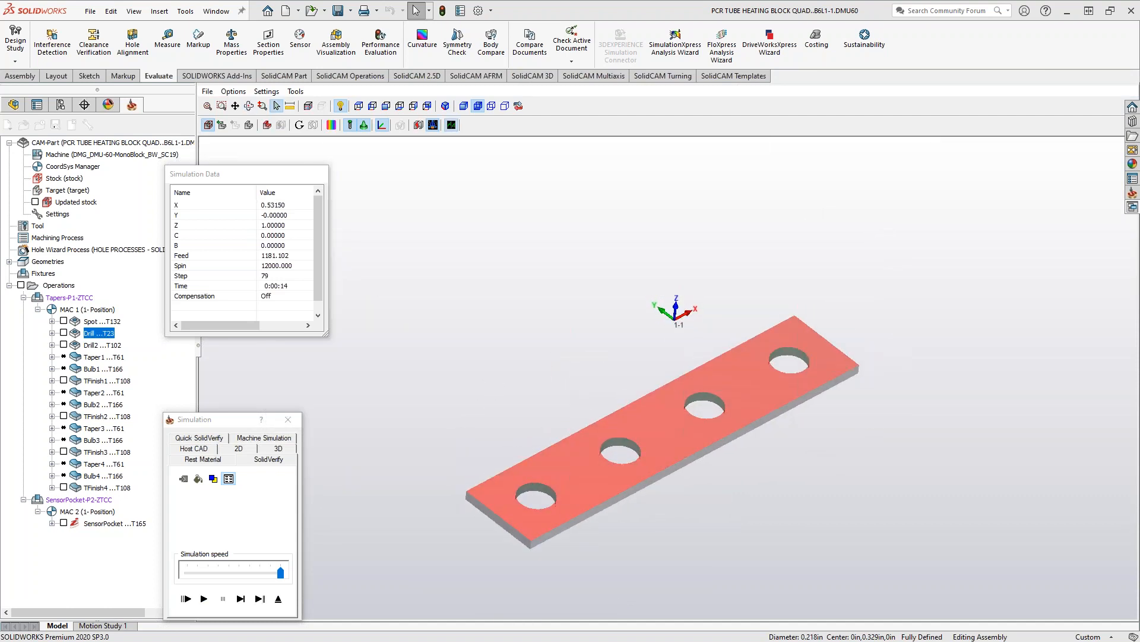
pyautogui.click(330, 125)
pyautogui.click(911, 125)
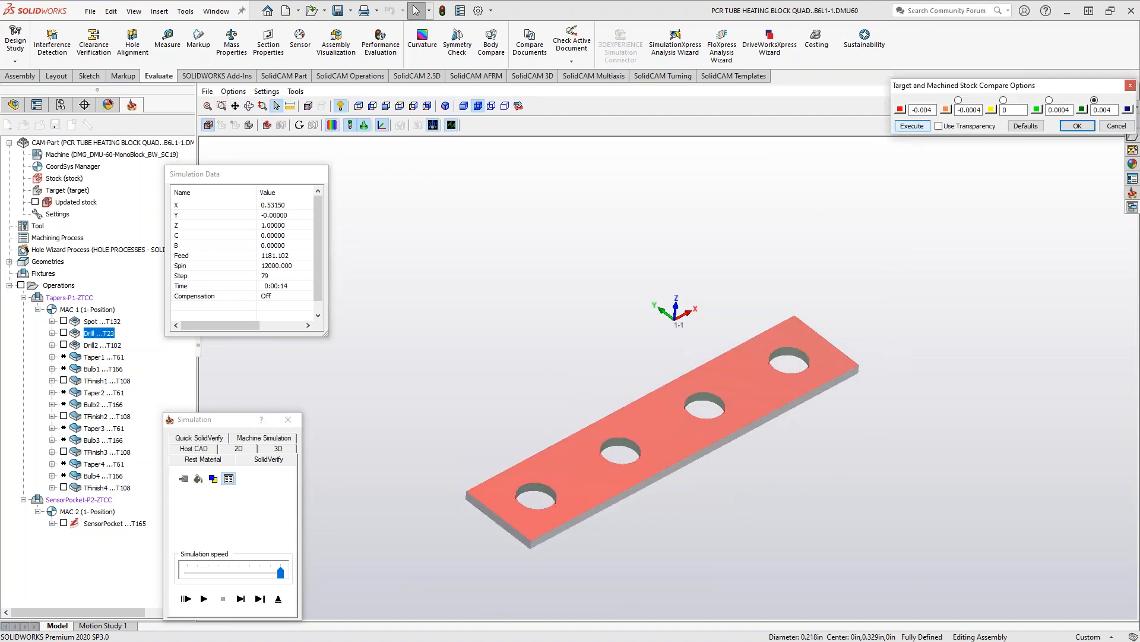
pyautogui.click(1112, 125)
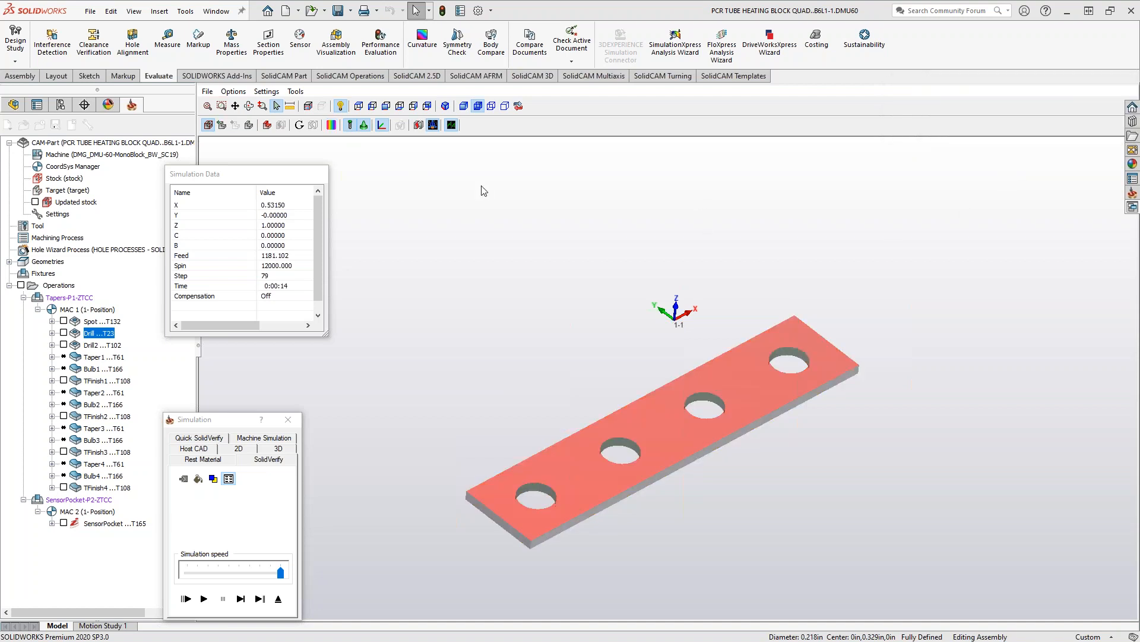
# Show the gouged solid over the machined stock, inspect it from another angle, and exit the gouge display and simulation.
pyautogui.click(300, 125)
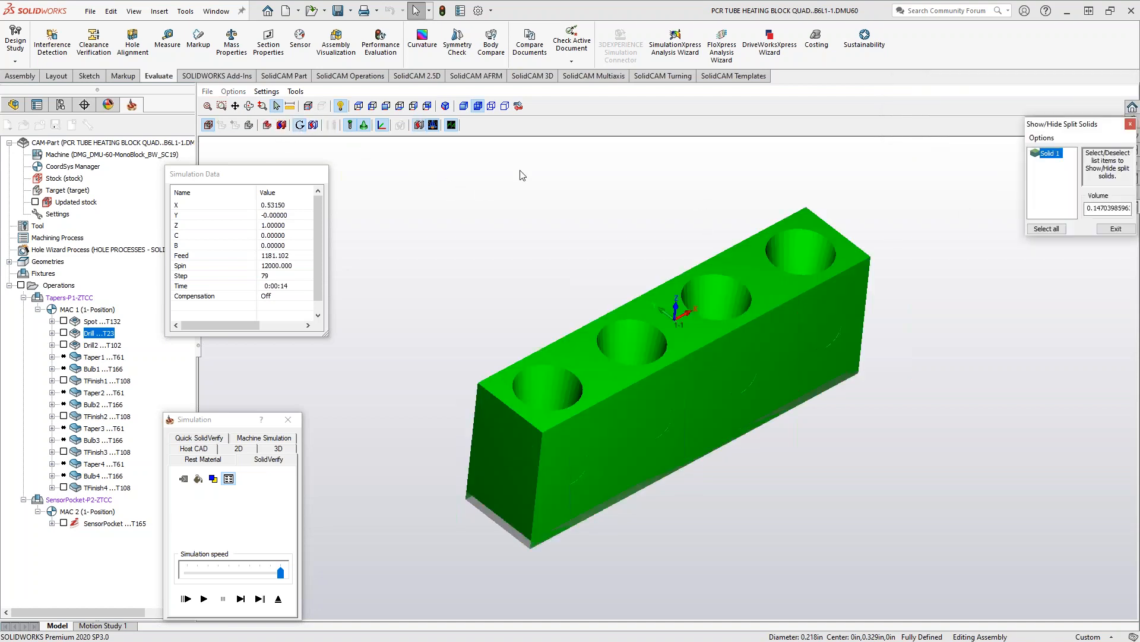
pyautogui.moveTo(726, 364)
pyautogui.mouseDown(button='middle')
pyautogui.moveTo(714, 340)
pyautogui.moveTo(769, 346)
pyautogui.moveTo(749, 336)
pyautogui.moveTo(733, 346)
pyautogui.moveTo(729, 376)
pyautogui.moveTo(730, 326)
pyautogui.moveTo(718, 367)
pyautogui.moveTo(730, 374)
pyautogui.mouseUp(button='middle')
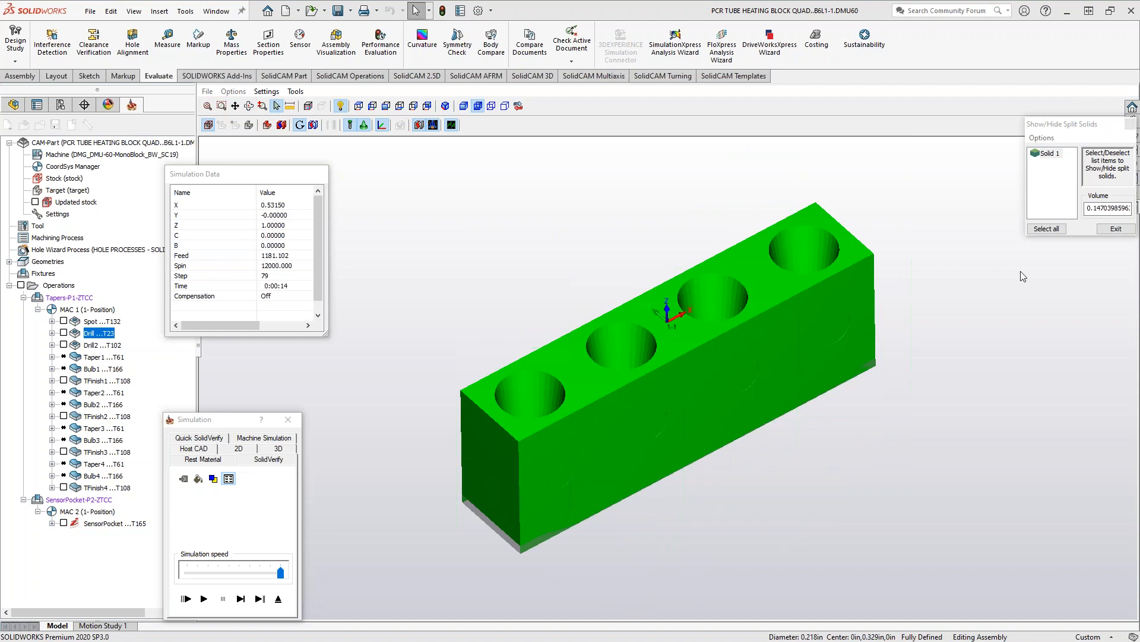
pyautogui.click(1116, 229)
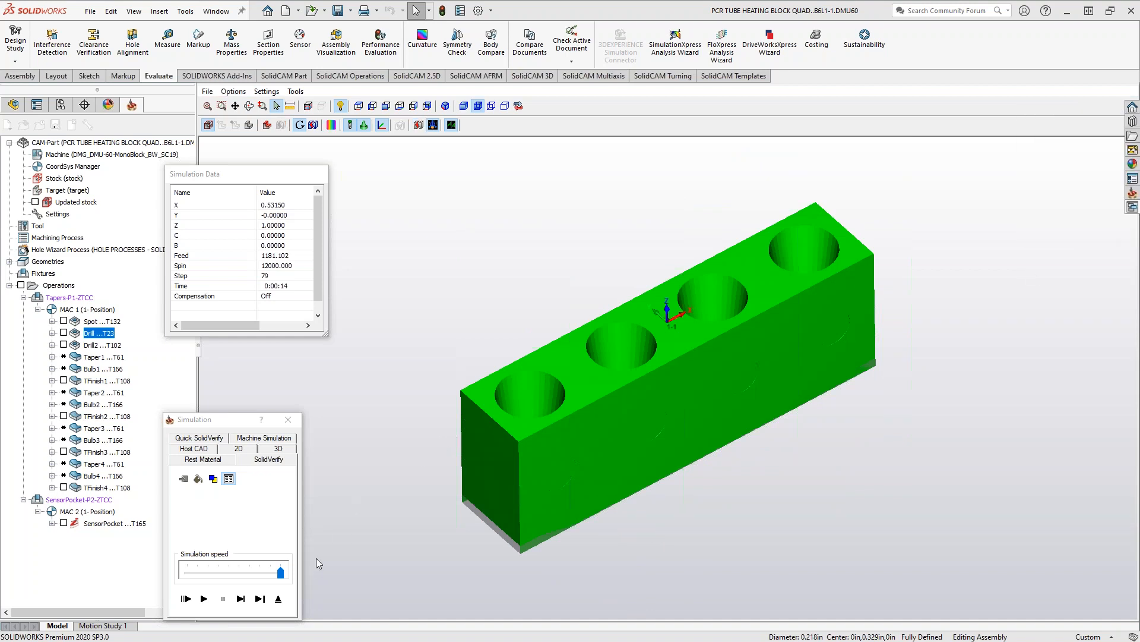
pyautogui.click(279, 598)
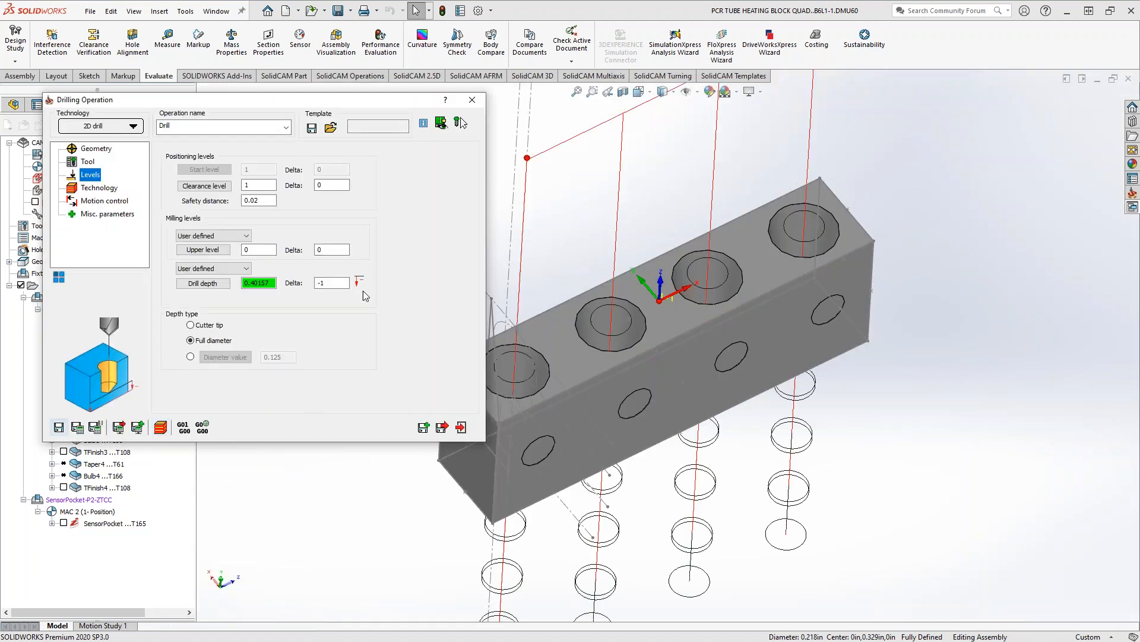
# Set the drill depth delta to -0.25, save and calculate the operation with its related operations, and simulate it in SolidVerify.
pyautogui.doubleClick(330, 283)
pyautogui.click(95, 427)
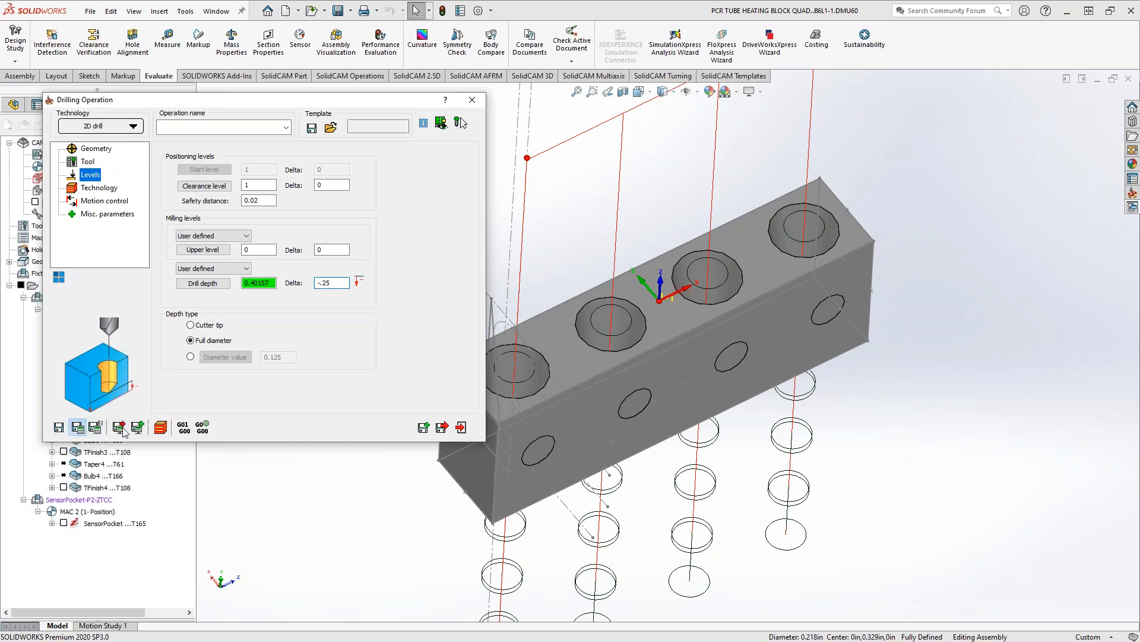
pyautogui.click(160, 427)
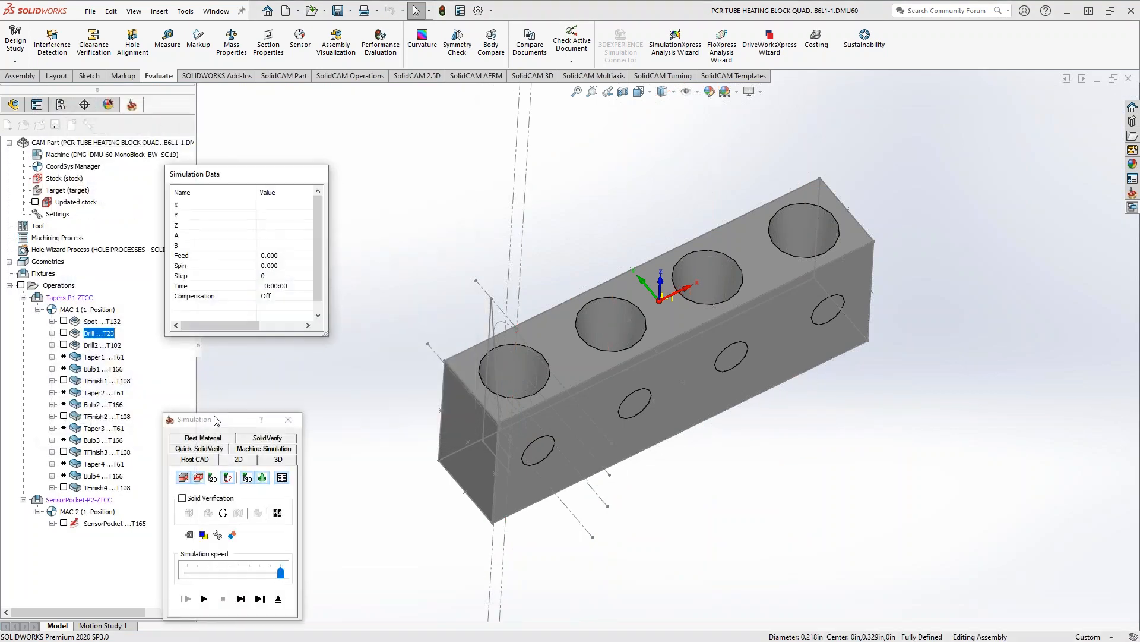
pyautogui.click(266, 438)
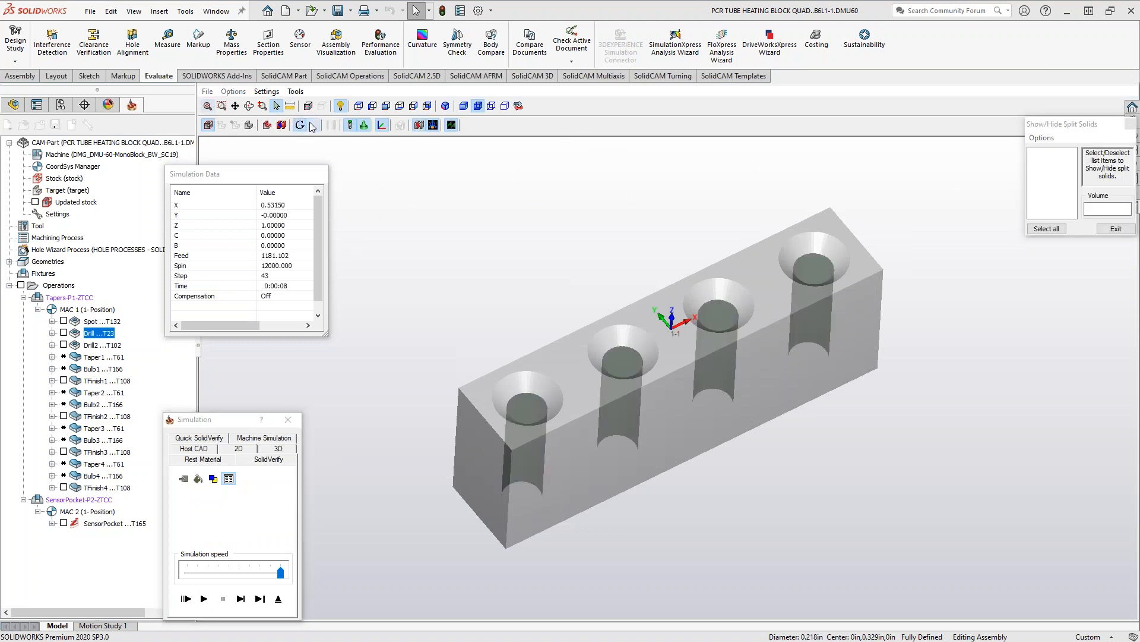
# Check the four drilled holes for gouges from the side, and exit the gouge display and simulation.
pyautogui.moveTo(506, 301)
pyautogui.mouseDown(button='middle')
pyautogui.moveTo(495, 265)
pyautogui.moveTo(499, 288)
pyautogui.mouseUp(button='middle')
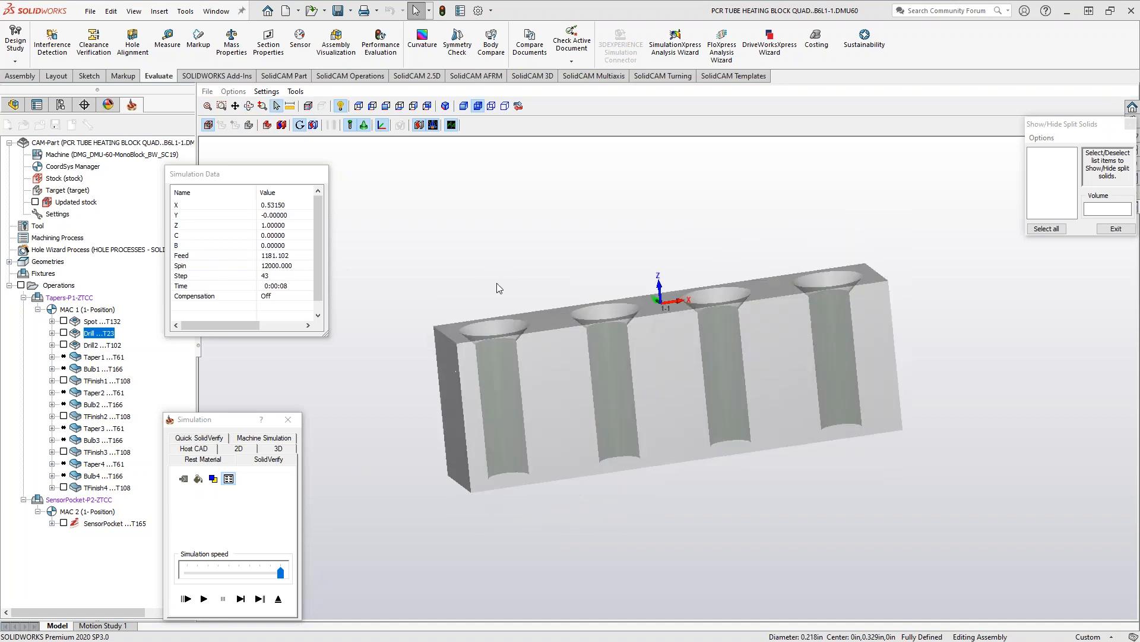
pyautogui.click(1116, 230)
pyautogui.click(279, 600)
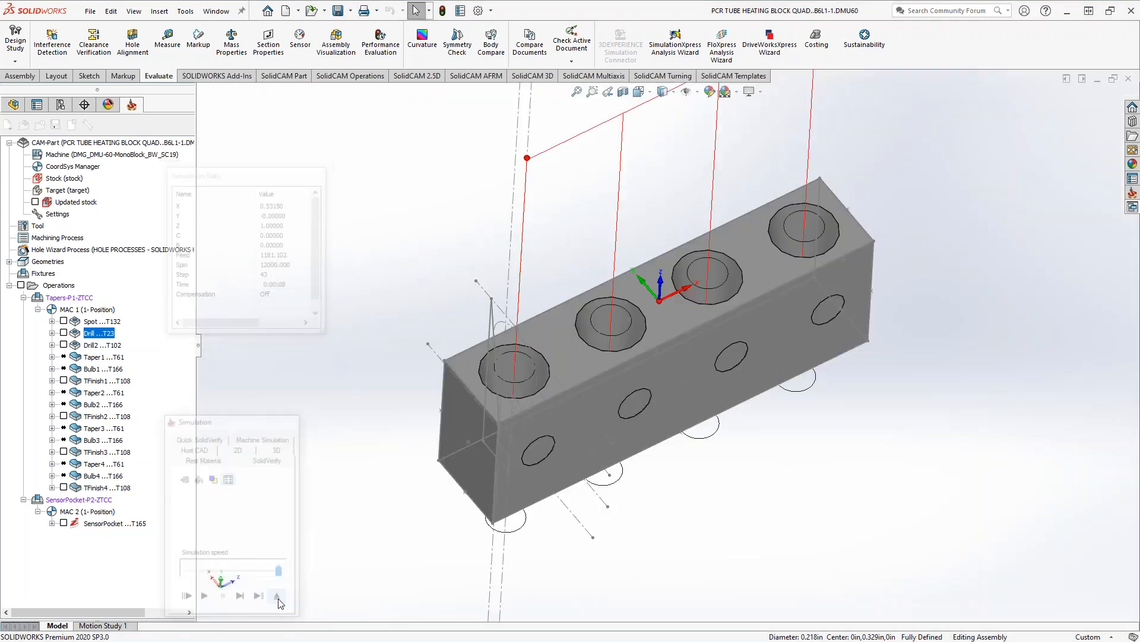
# Set the drill depth delta to -0.5, save and calculate the operation, simulate it in SolidVerify, and exit the simulation.
pyautogui.click(335, 283)
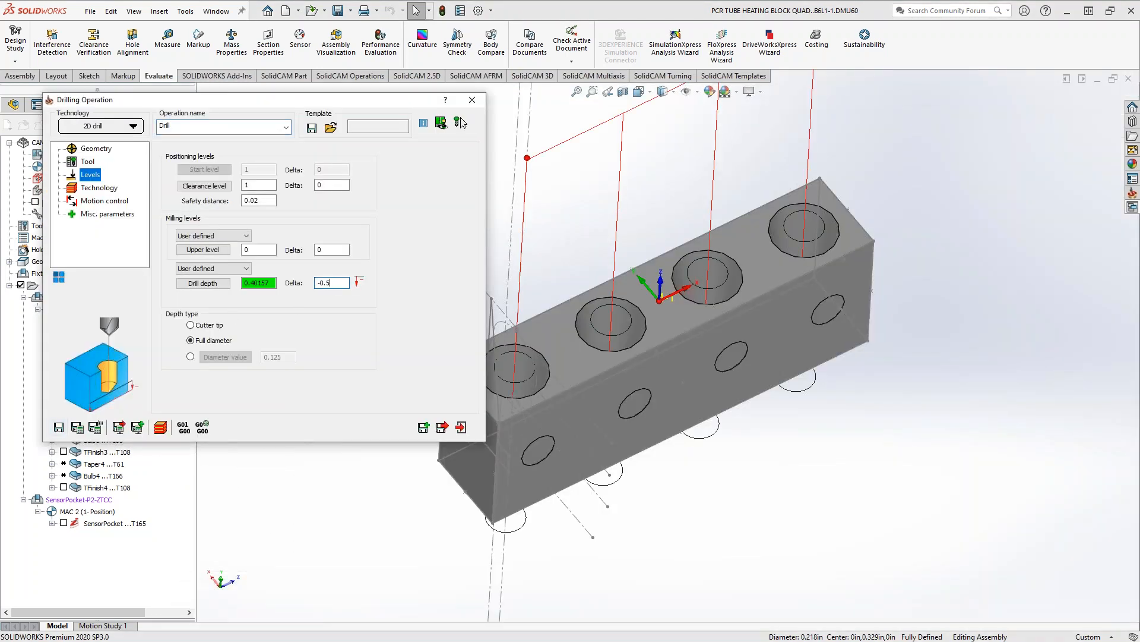
pyautogui.click(78, 429)
pyautogui.click(160, 428)
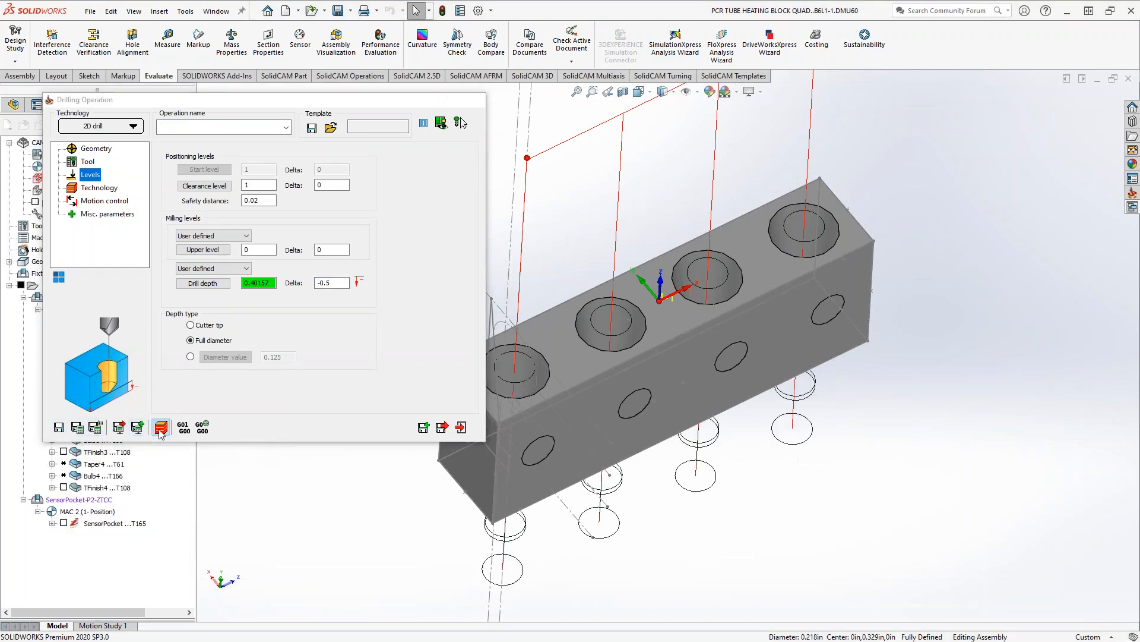
pyautogui.click(268, 459)
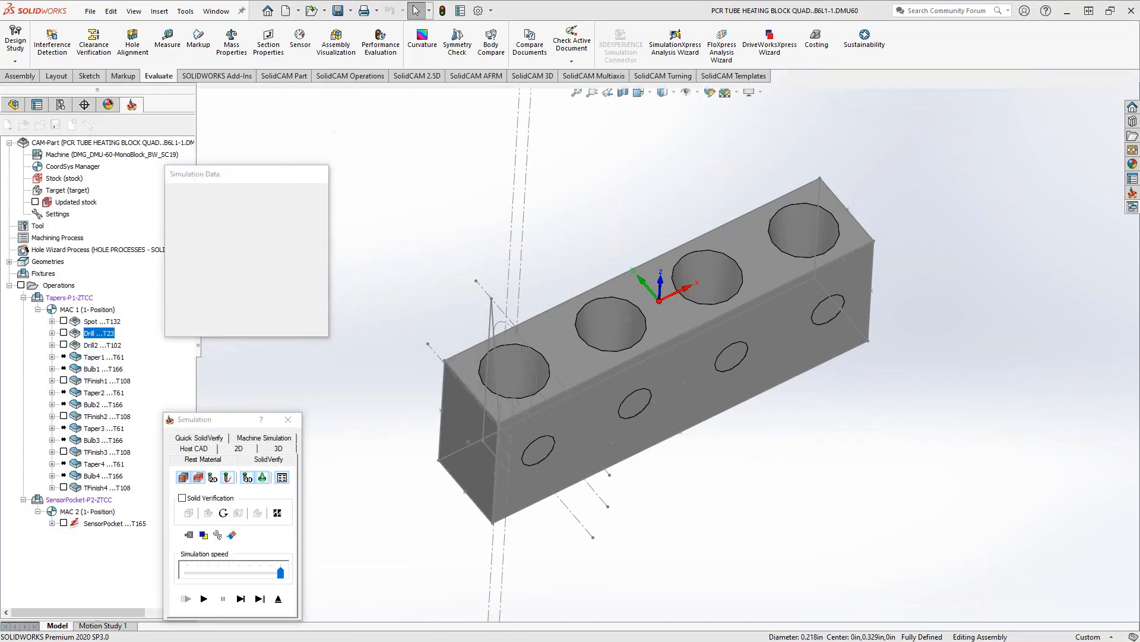
pyautogui.click(203, 598)
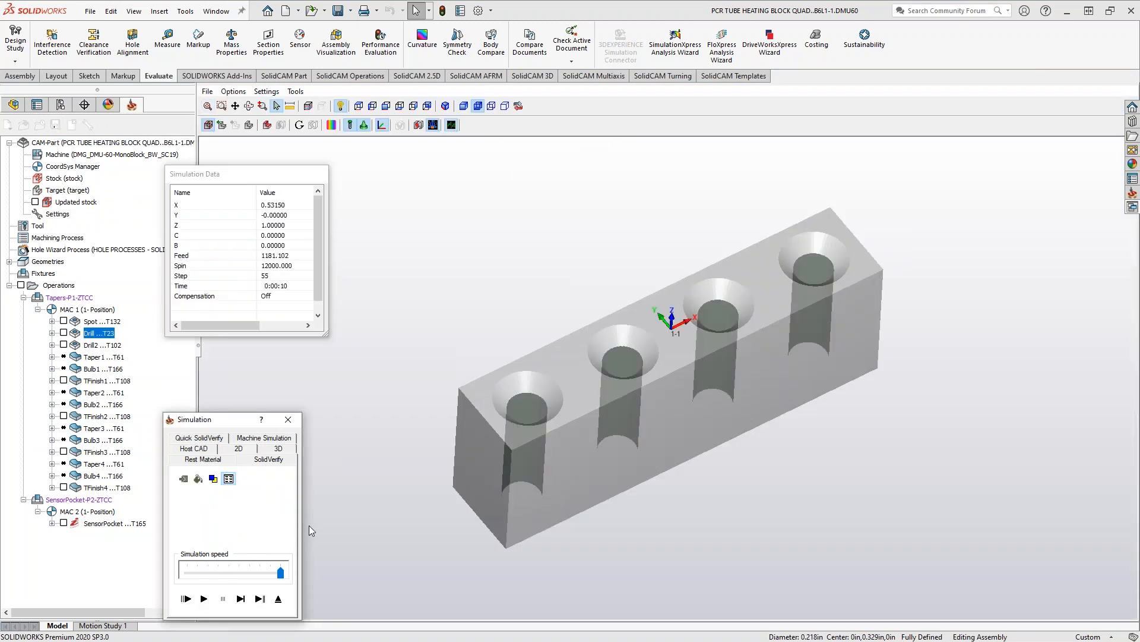
pyautogui.click(279, 598)
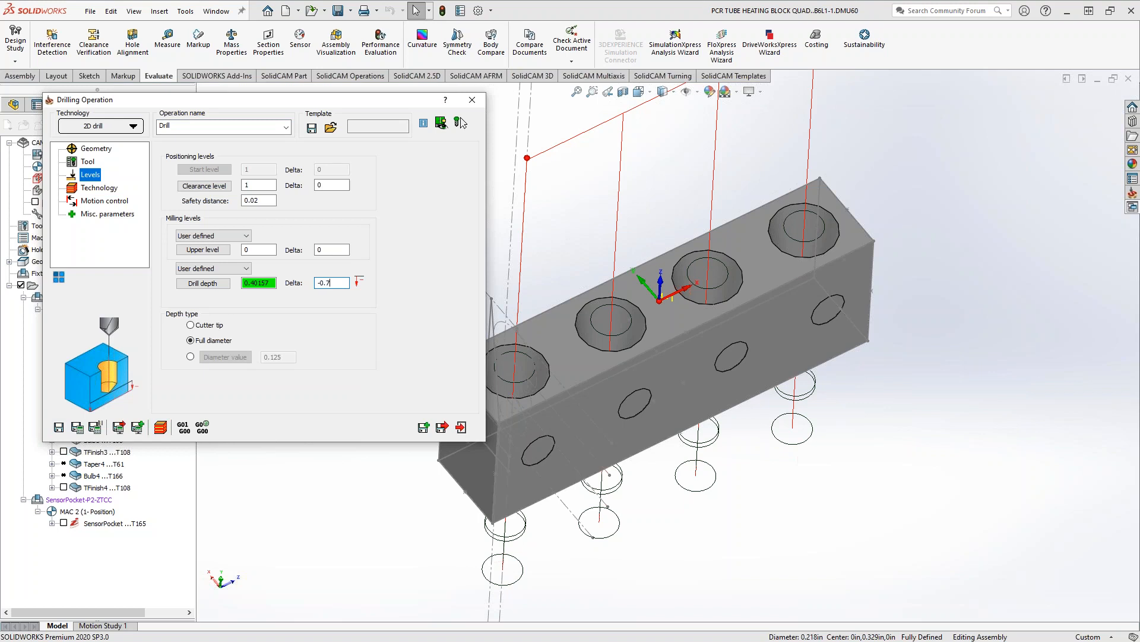
# Set the drill depth delta to -0.75, save and calculate the operation, and run it in SolidVerify with clash monitoring stopped.
pyautogui.click(78, 427)
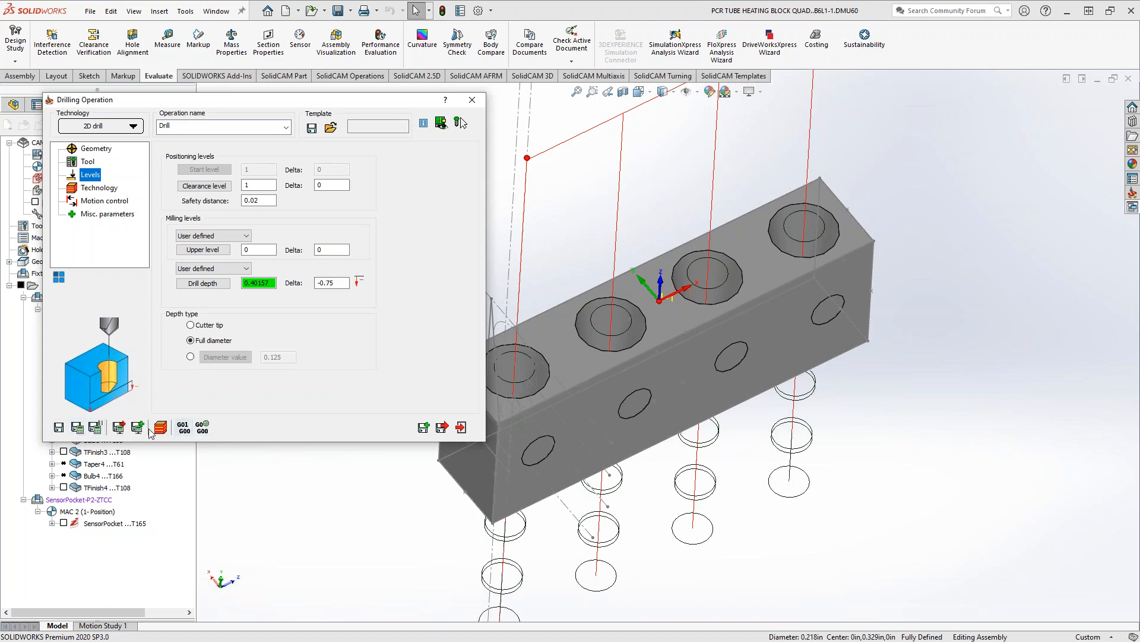
pyautogui.click(461, 123)
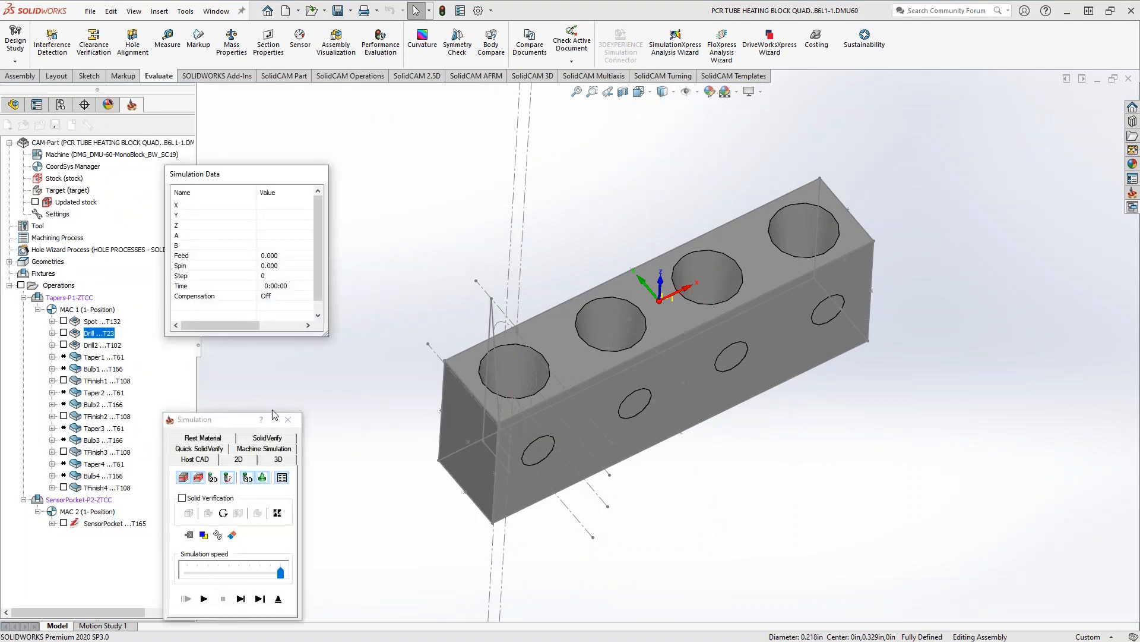
pyautogui.click(242, 599)
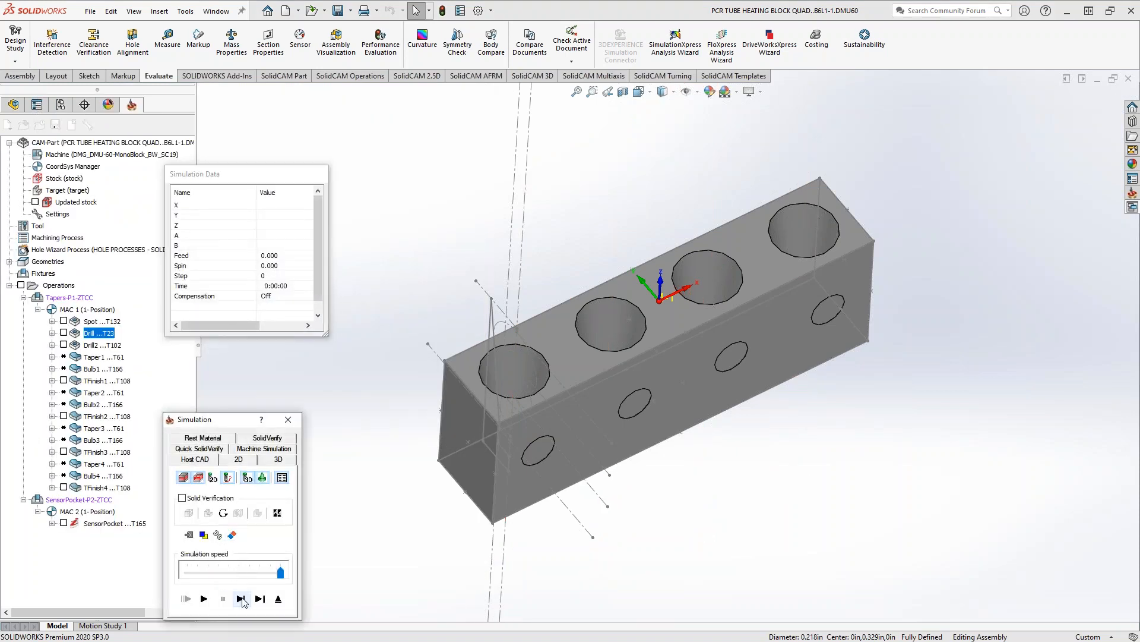
pyautogui.click(267, 438)
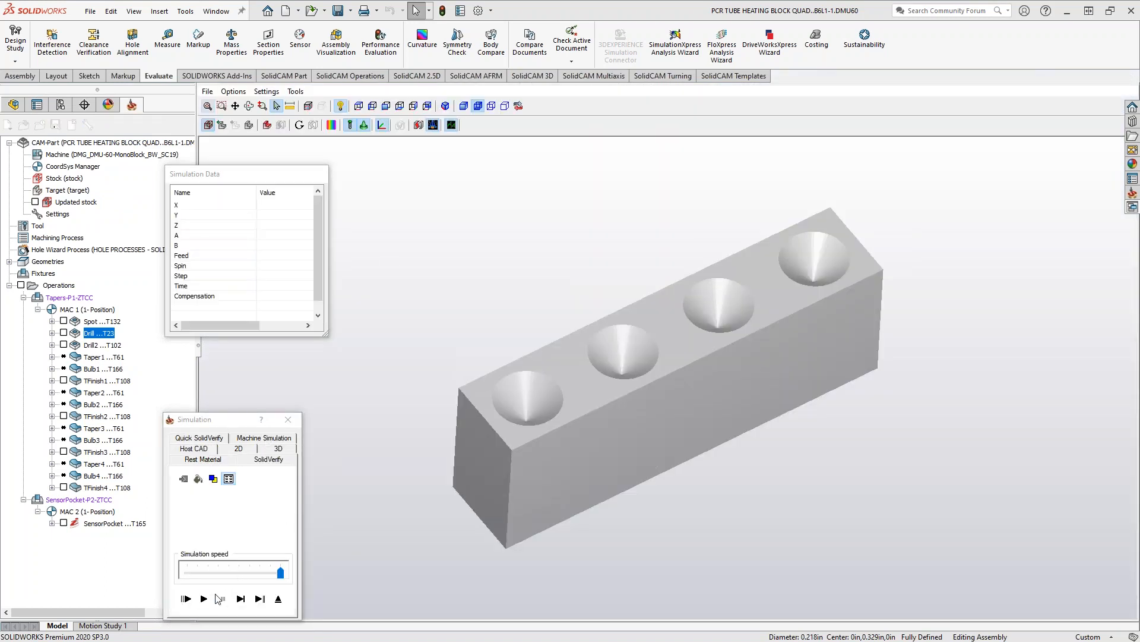
pyautogui.click(203, 598)
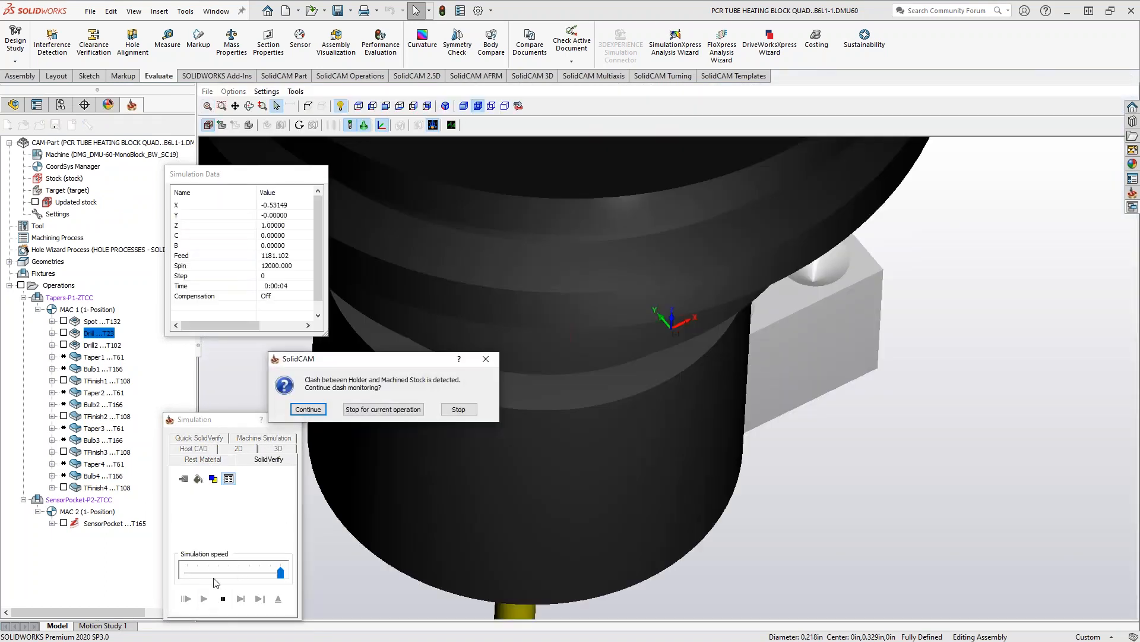
pyautogui.click(457, 409)
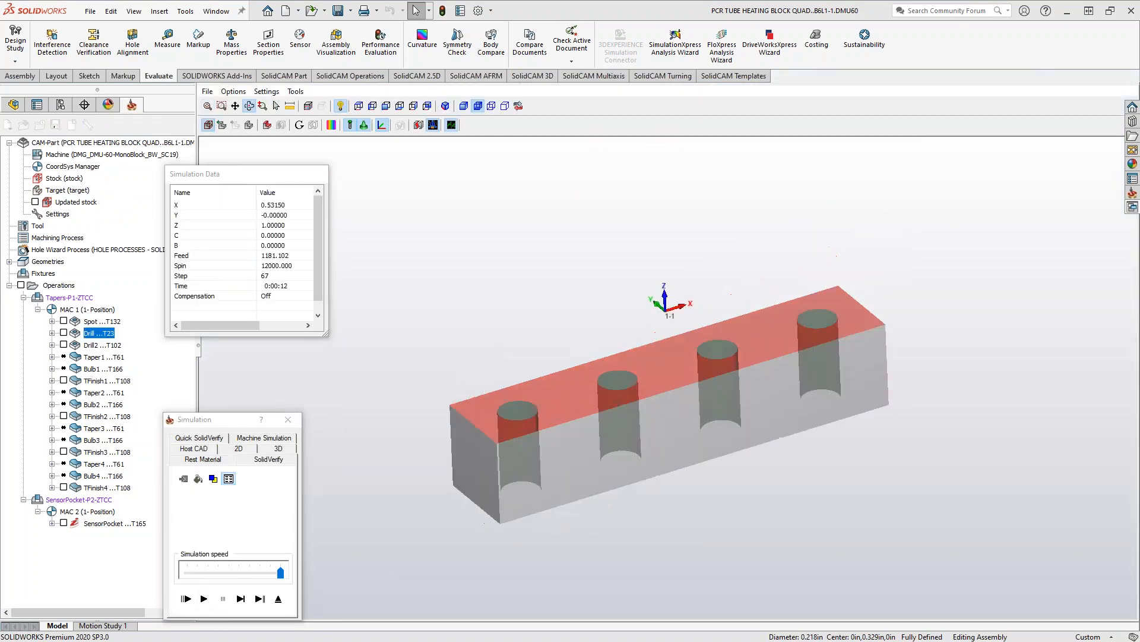
# Display the gouges and their split solid on the drilled block, inspect them from several angles, and exit the split solids list.
pyautogui.click(313, 125)
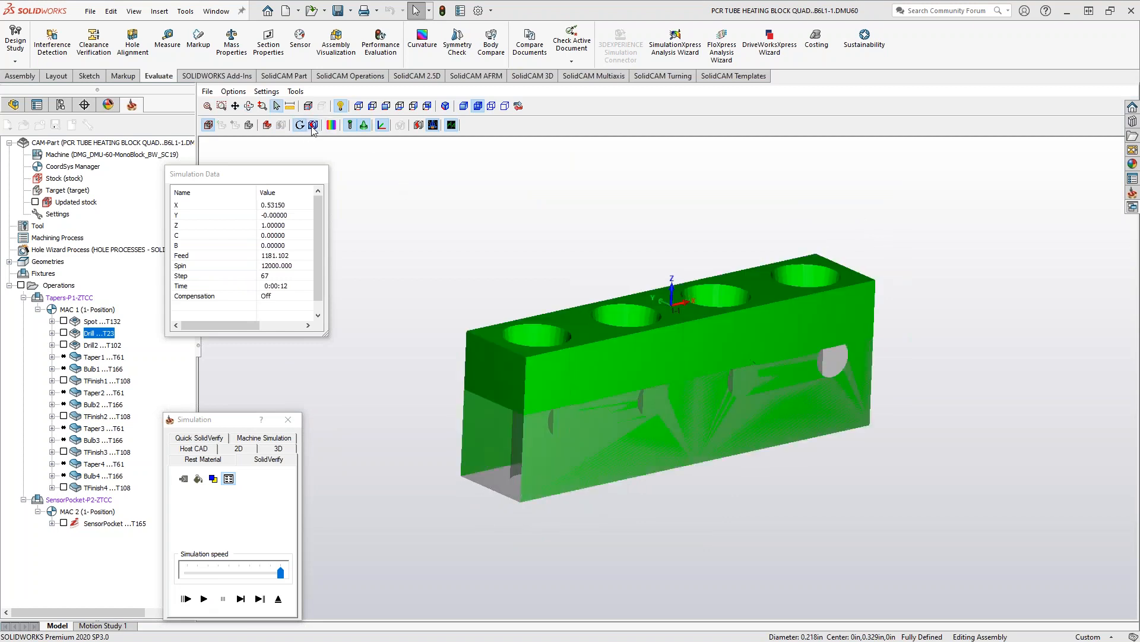
pyautogui.moveTo(472, 360); pyautogui.dragTo(484, 339, button='middle')
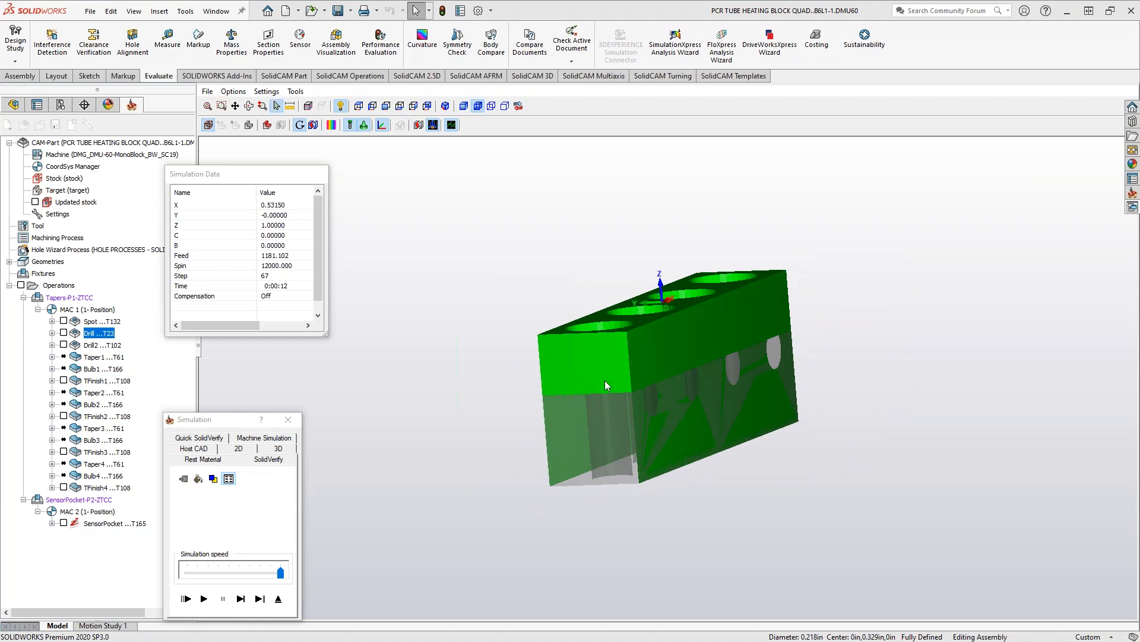
pyautogui.click(314, 126)
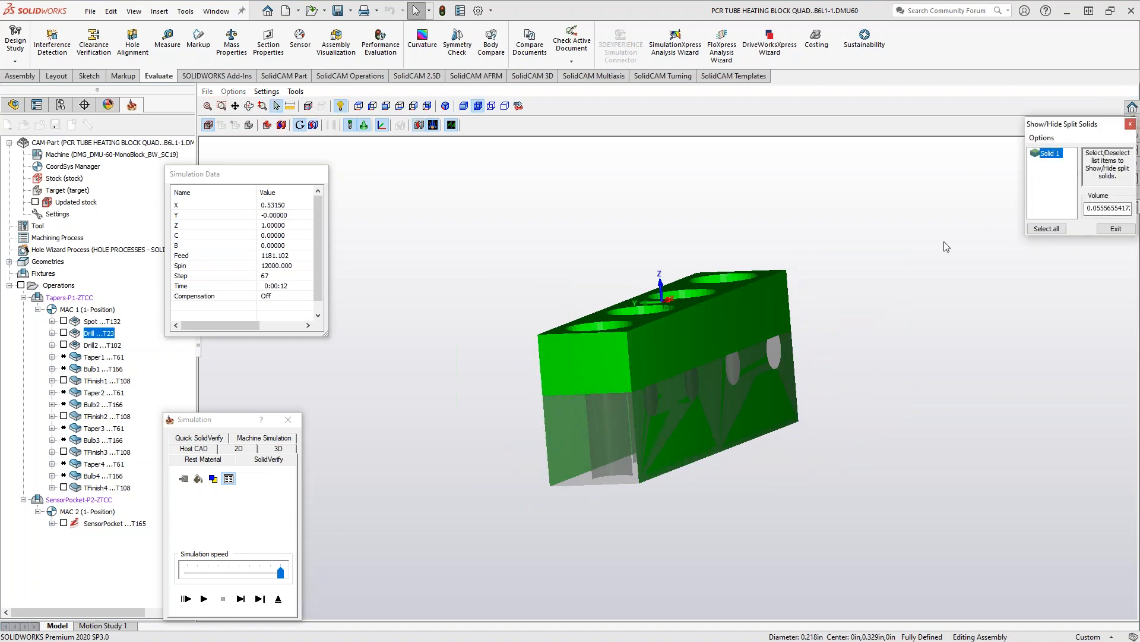
pyautogui.moveTo(796, 330)
pyautogui.mouseDown(button='middle')
pyautogui.moveTo(784, 351)
pyautogui.moveTo(775, 341)
pyautogui.moveTo(683, 359)
pyautogui.moveTo(790, 348)
pyautogui.mouseUp(button='middle')
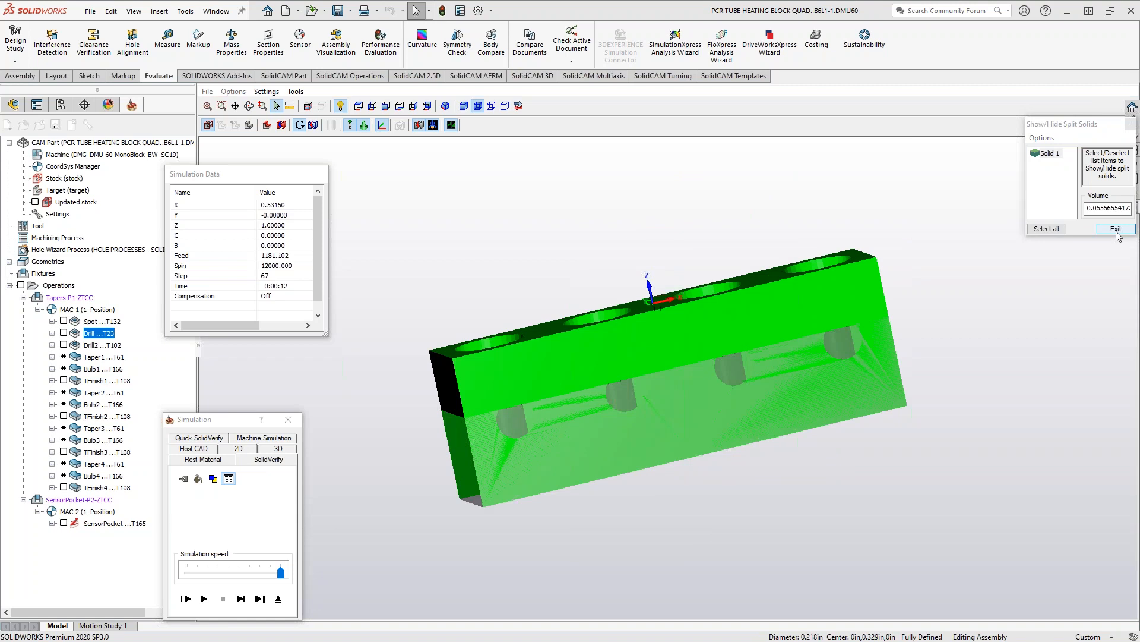
pyautogui.click(1116, 229)
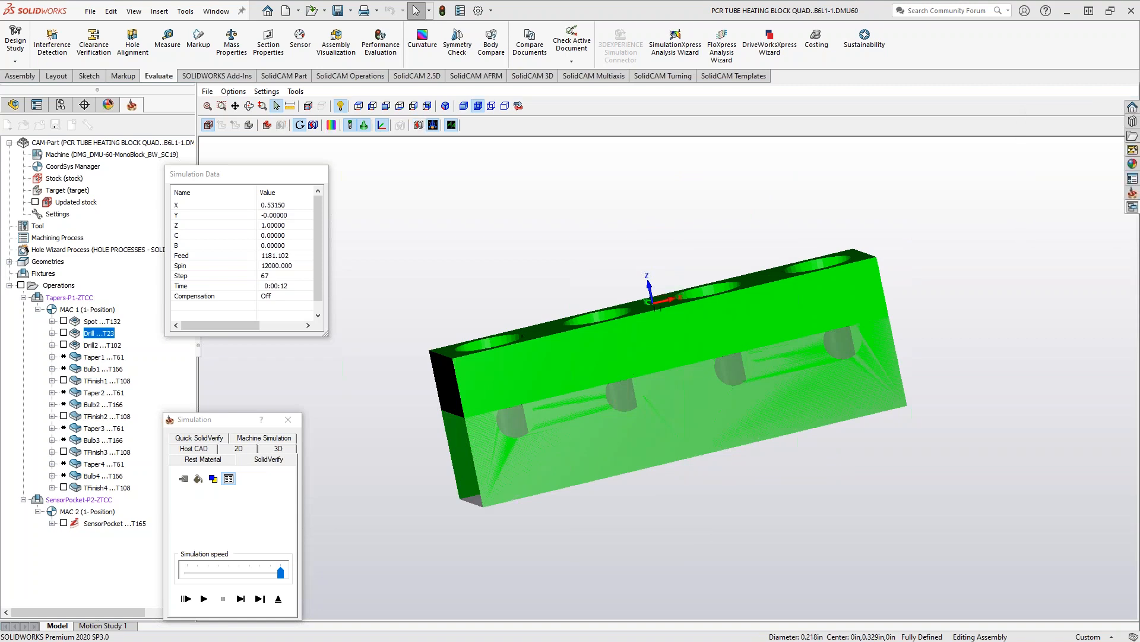
# Toggle the gouge display repeatedly to compare the gouged volume with the remaining machined stock, leaving it off.
pyautogui.click(300, 126)
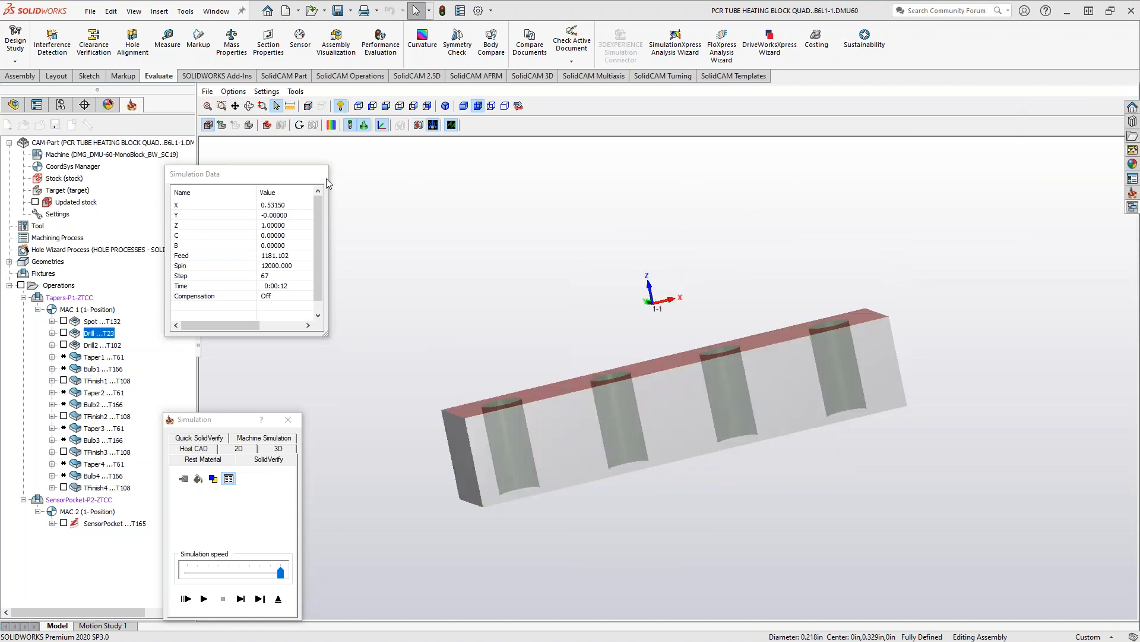
pyautogui.click(299, 126)
pyautogui.click(300, 125)
pyautogui.click(300, 125)
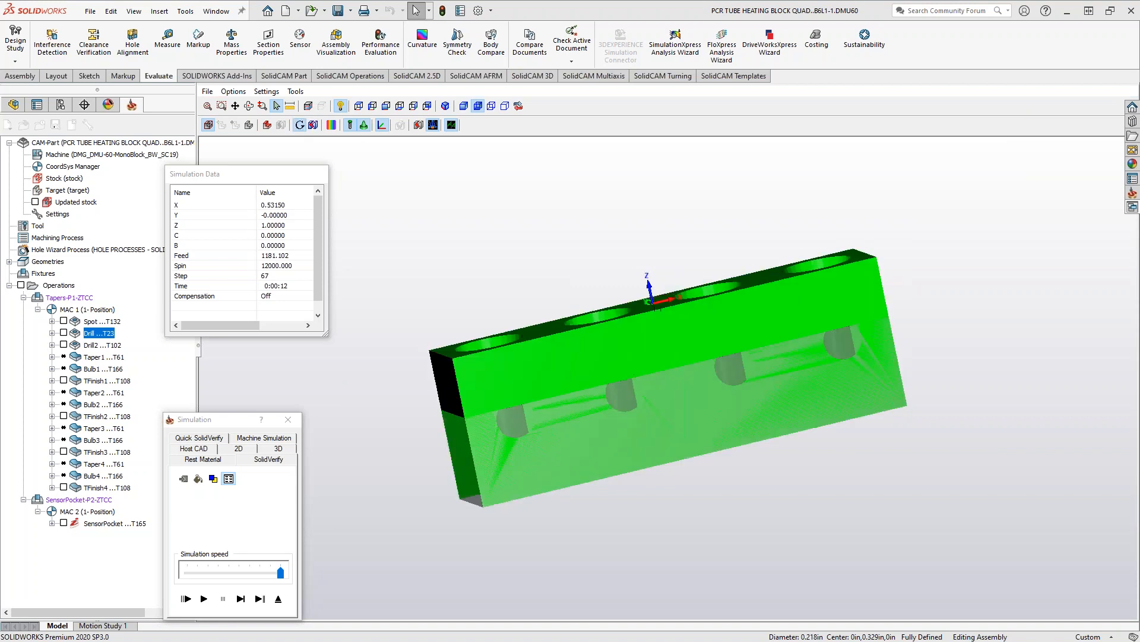
pyautogui.click(300, 125)
pyautogui.click(300, 126)
pyautogui.click(300, 125)
pyautogui.click(300, 126)
pyautogui.click(300, 125)
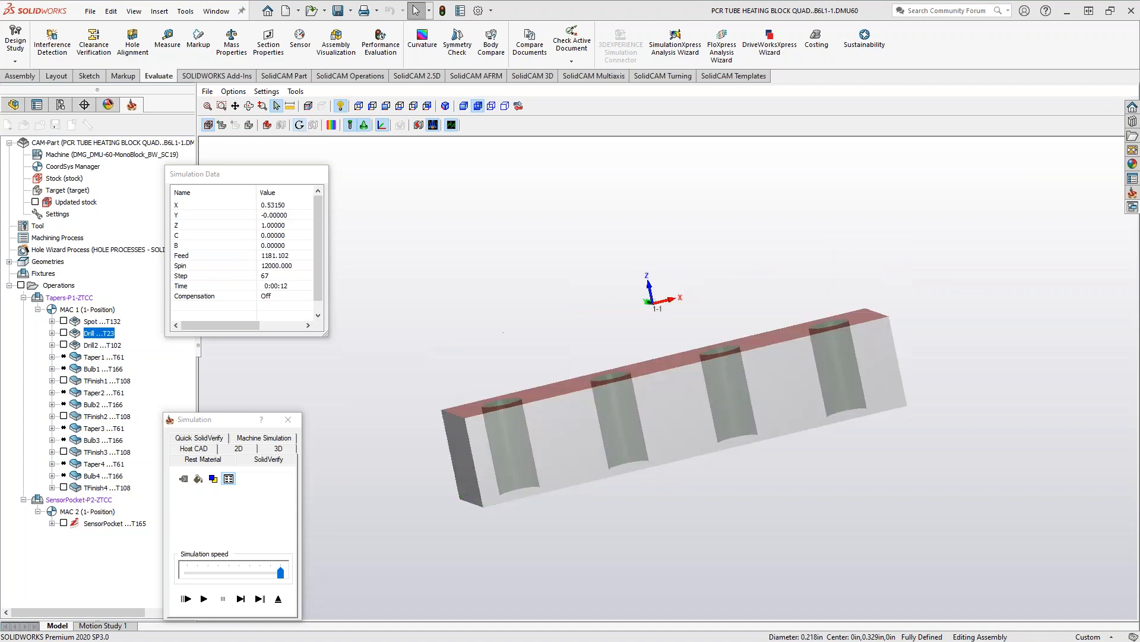
# Exit the simulation, set the drill depth delta to 0.12, save and calculate all related operations, and close the Drill operation.
pyautogui.click(279, 599)
pyautogui.moveTo(336, 287); pyautogui.dragTo(307, 284)
pyautogui.write('0.12')
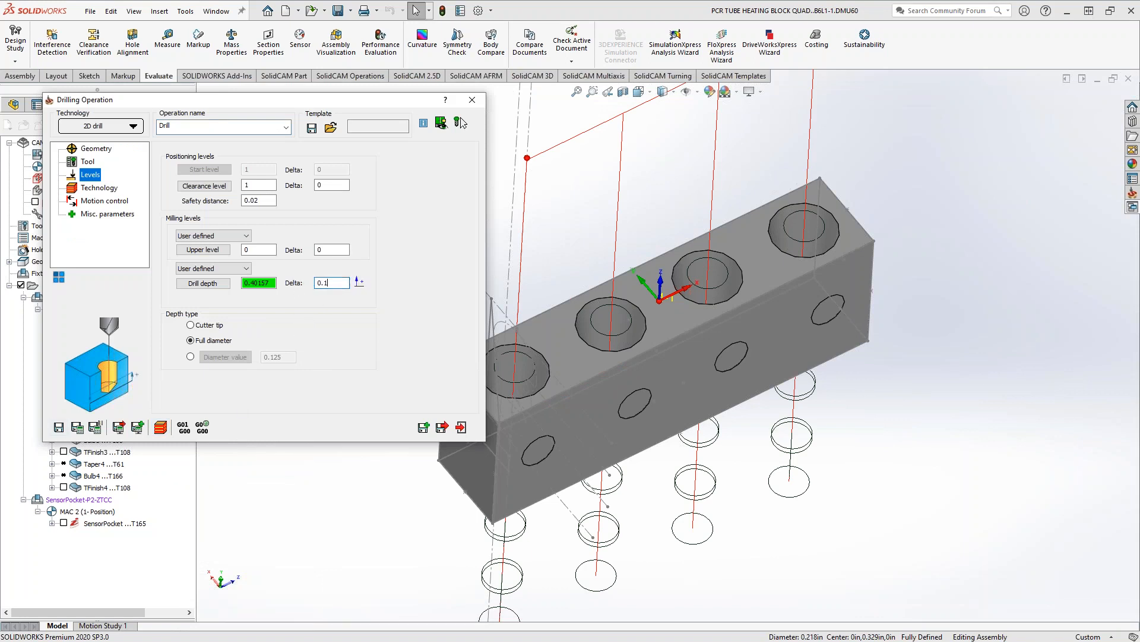
pyautogui.click(95, 427)
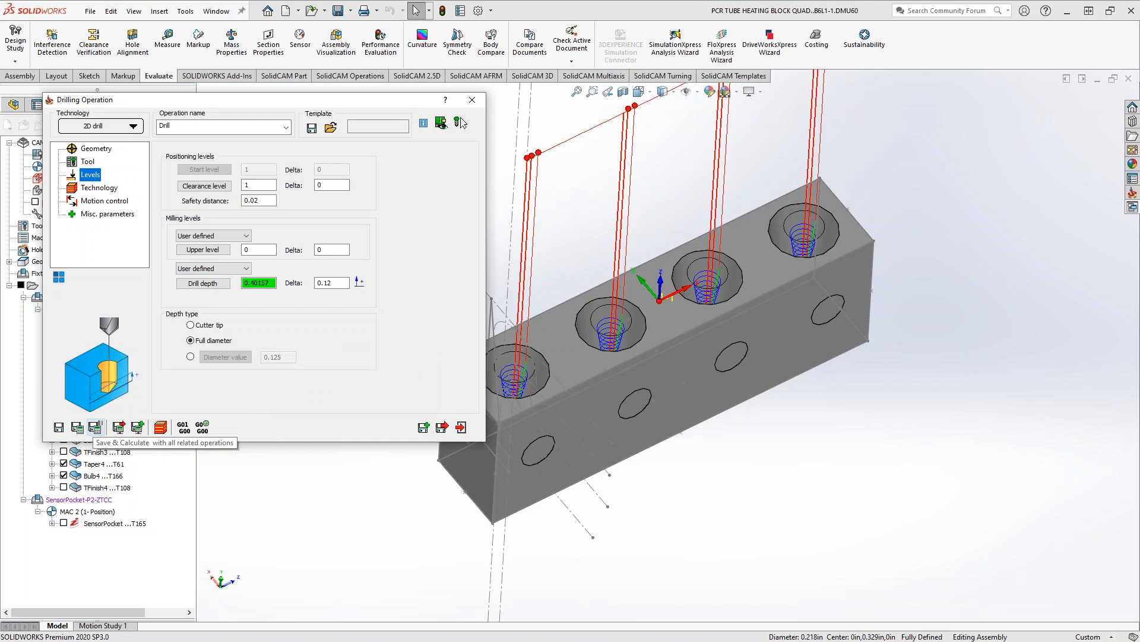
pyautogui.click(461, 427)
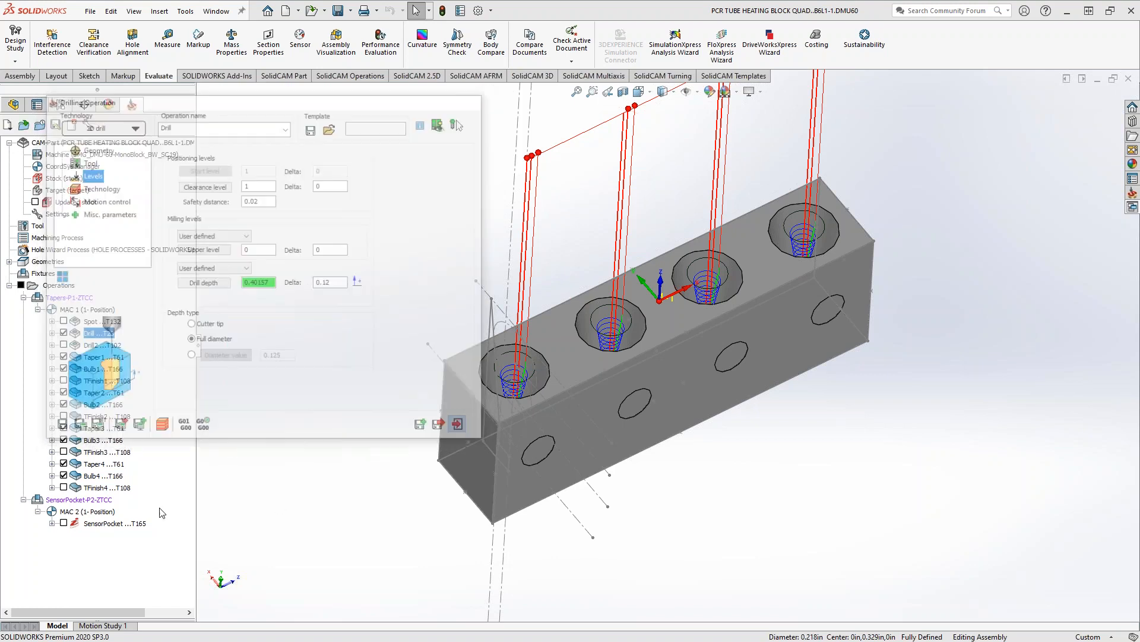
# Clear the toolpath display of all operations and open the whole operation list in SolidCAM Simulator (Beta).
pyautogui.click(21, 285)
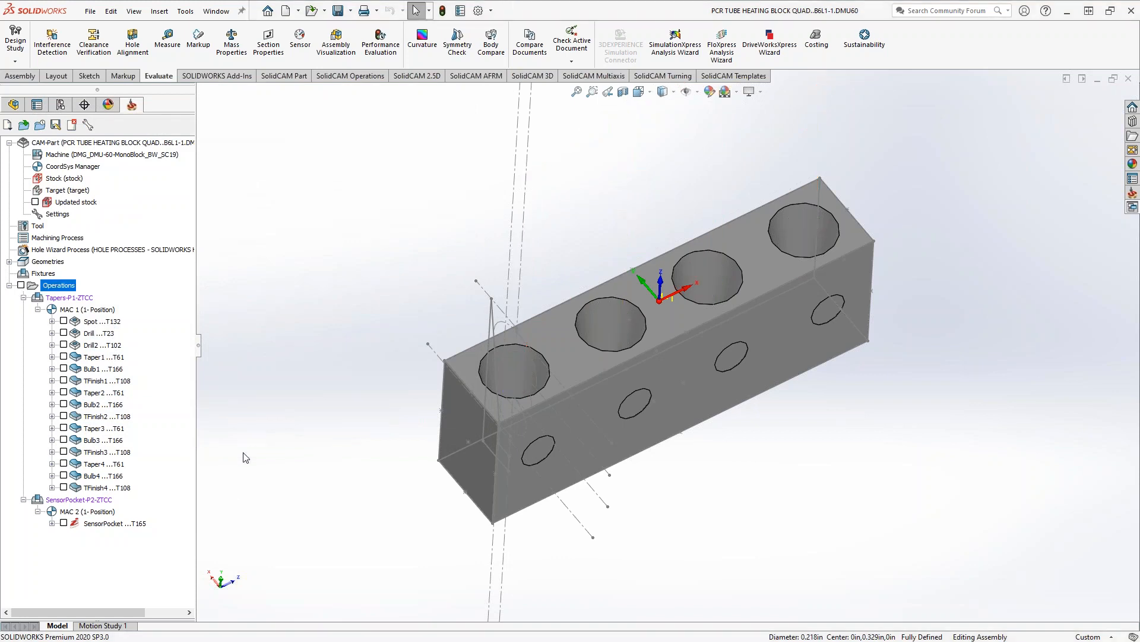
pyautogui.rightClick(60, 289)
pyautogui.click(157, 479)
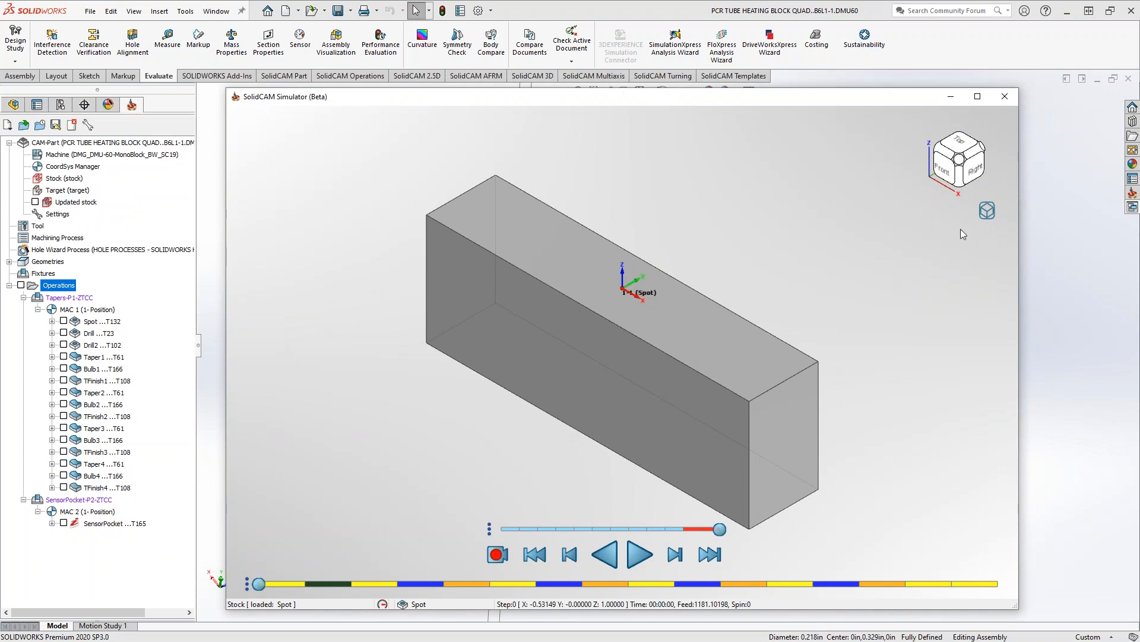
# Run the solid verification of all operations through to the final sensor pocket.
pyautogui.click(987, 211)
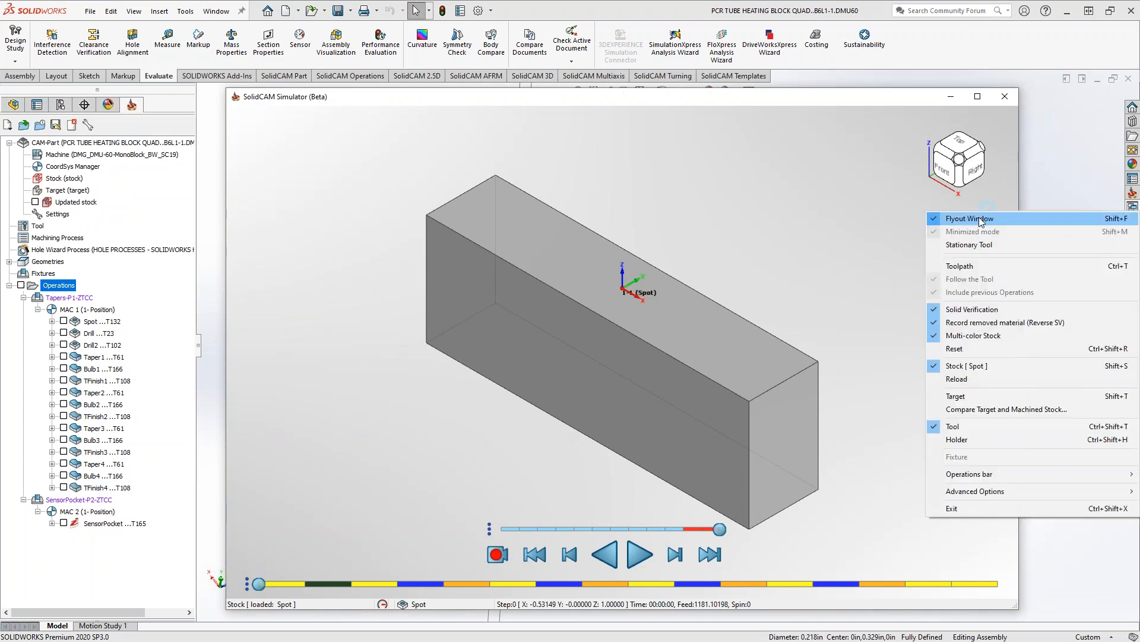
pyautogui.click(825, 249)
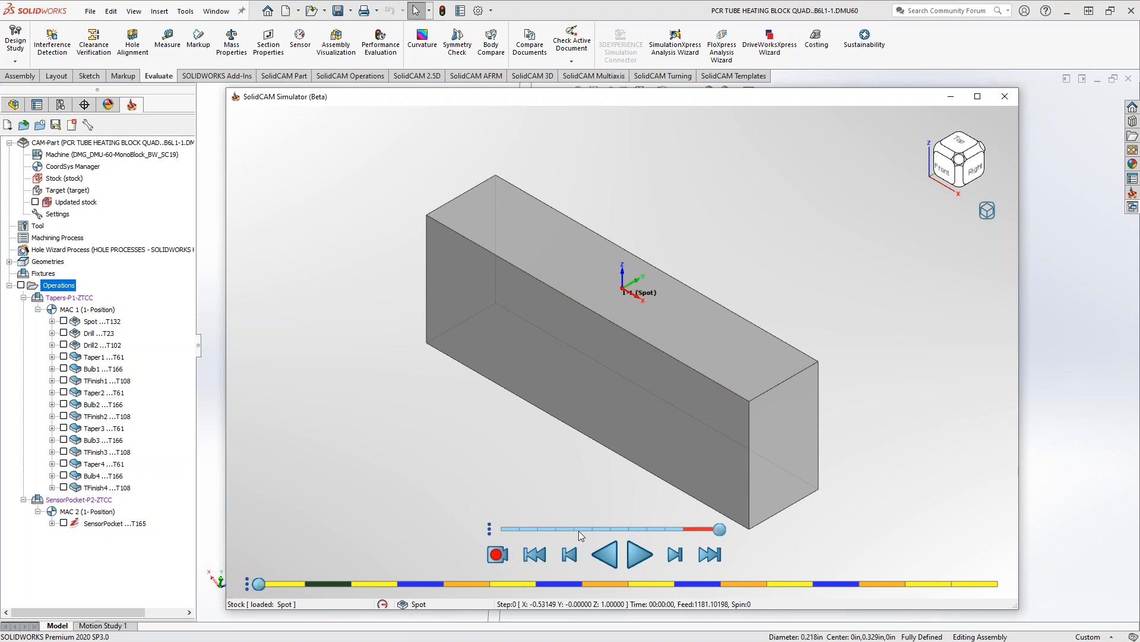
pyautogui.click(639, 555)
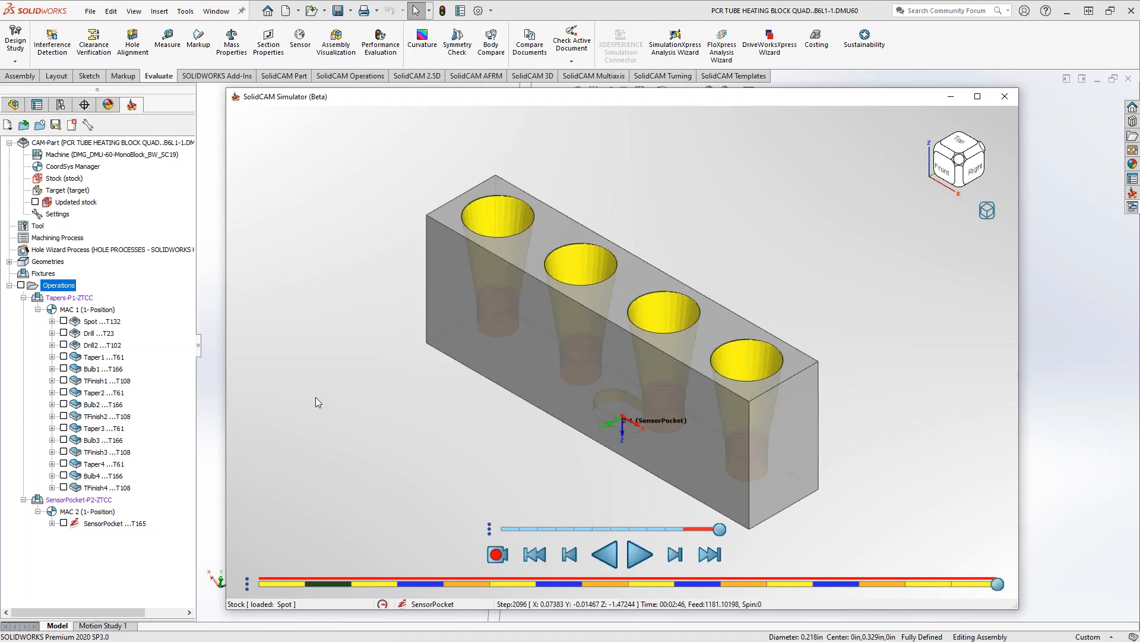
# Apply a Front section view to the machined block and inspect the cut bores at an angle.
pyautogui.rightClick(323, 249)
pyautogui.moveTo(363, 271)
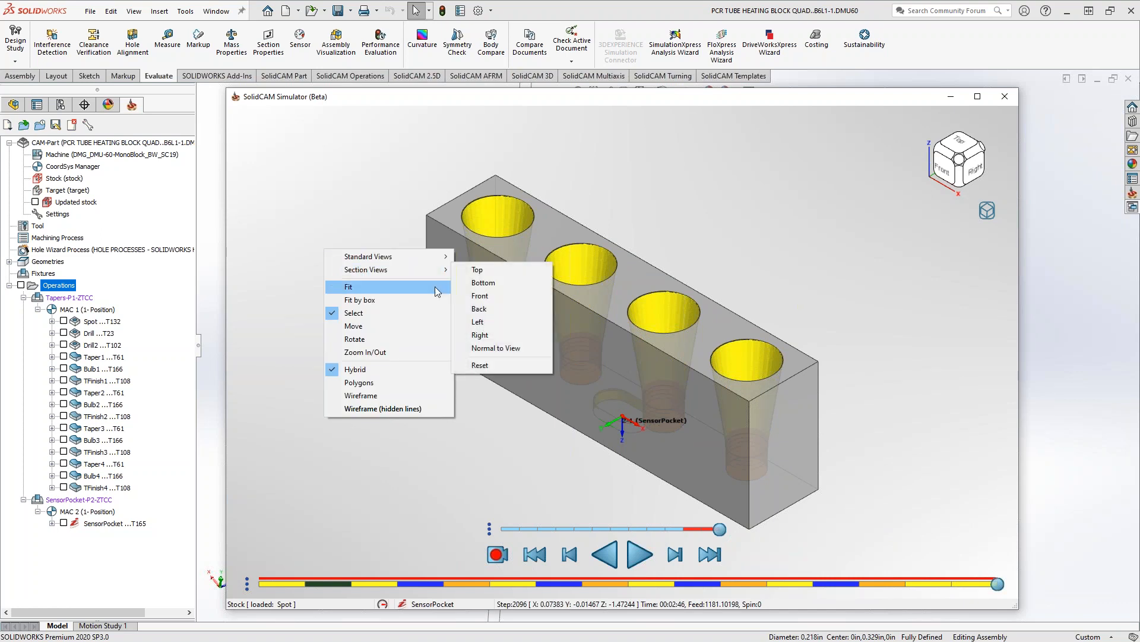
pyautogui.click(474, 295)
pyautogui.moveTo(405, 315); pyautogui.dragTo(363, 257, button='middle')
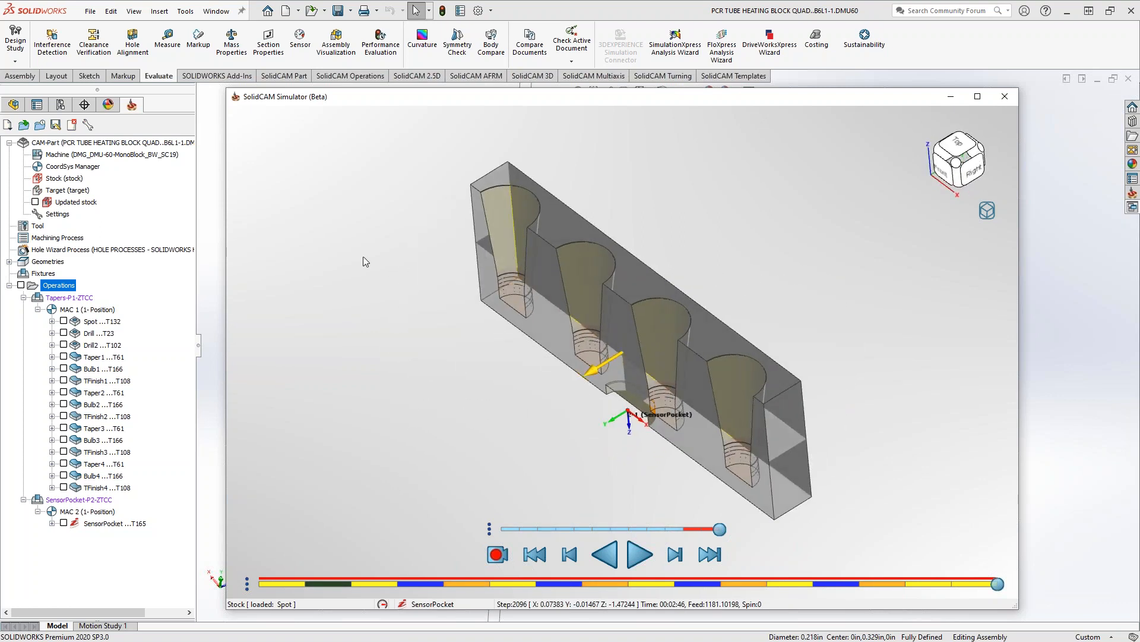
# Compare the target with the machined stock and display the colour-coded deviations on the block.
pyautogui.click(984, 214)
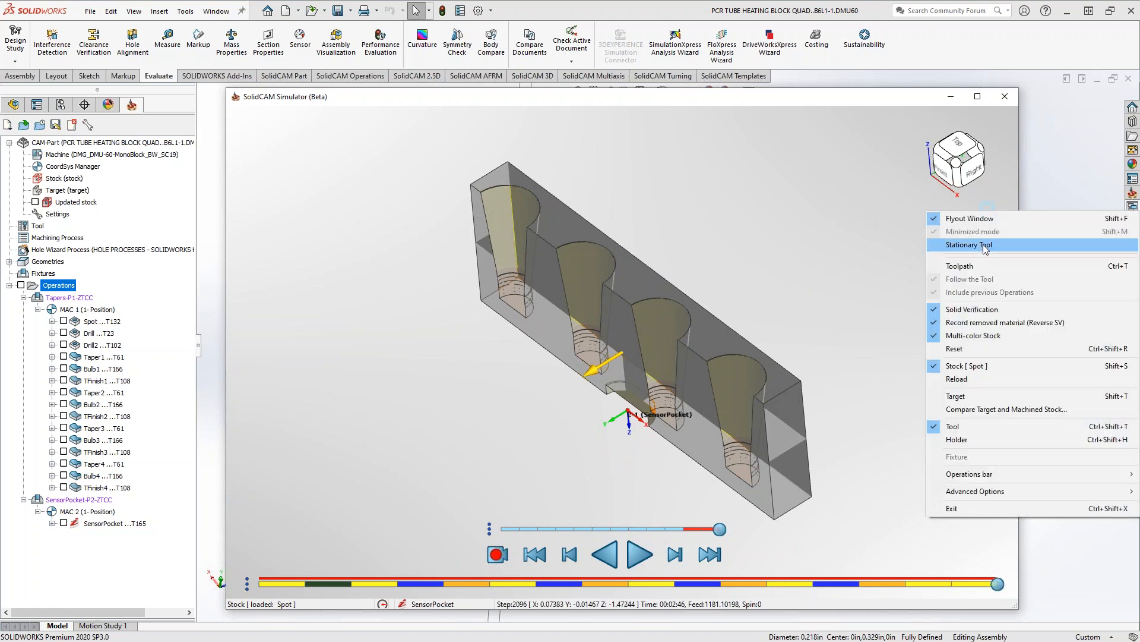
pyautogui.click(989, 409)
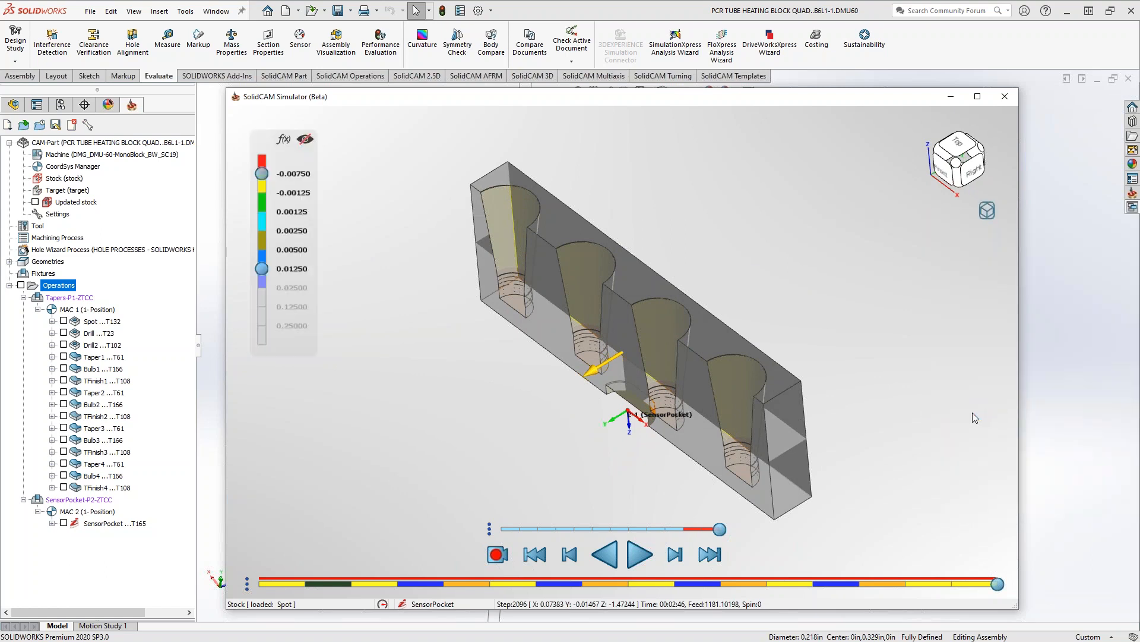
pyautogui.click(305, 139)
pyautogui.moveTo(436, 369)
pyautogui.mouseDown(button='middle')
pyautogui.moveTo(447, 350)
pyautogui.moveTo(442, 410)
pyautogui.moveTo(458, 388)
pyautogui.moveTo(439, 406)
pyautogui.moveTo(428, 394)
pyautogui.moveTo(446, 347)
pyautogui.moveTo(442, 364)
pyautogui.moveTo(437, 357)
pyautogui.mouseUp(button='middle')
# Reapply the Front section view to the compared block and inspect the bores from above.
pyautogui.rightClick(371, 320)
pyautogui.moveTo(396, 344)
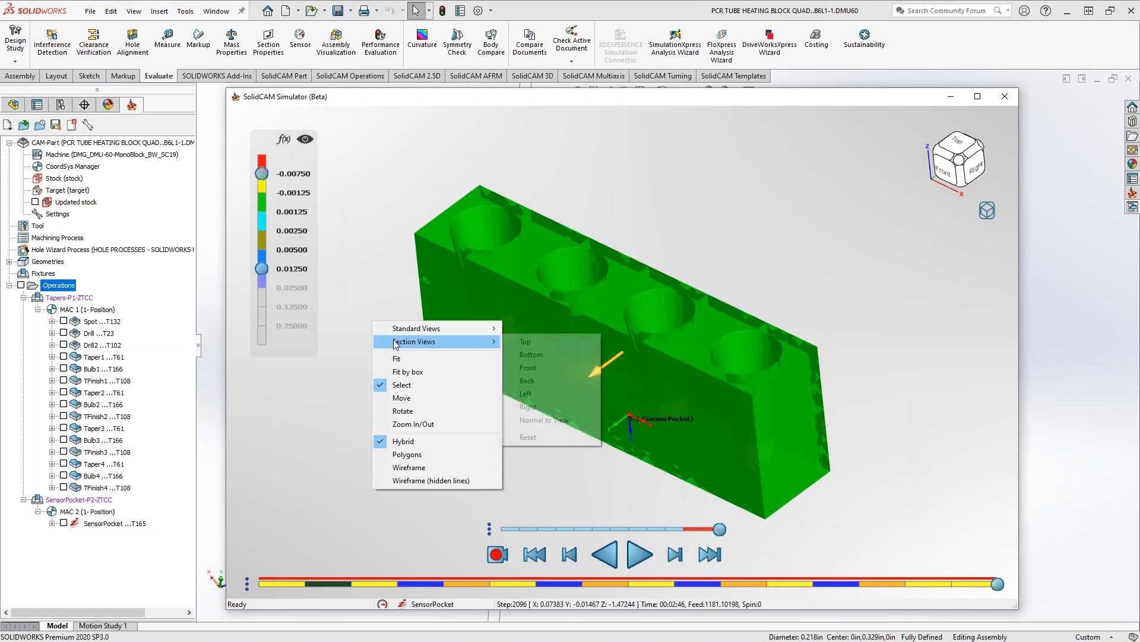
pyautogui.click(527, 368)
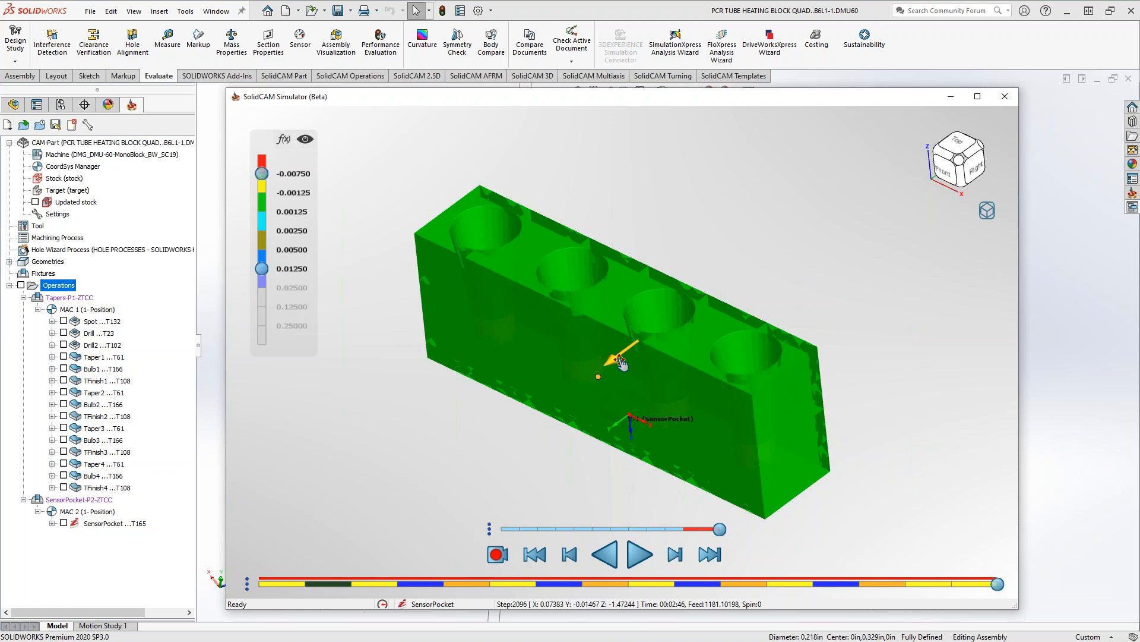
pyautogui.moveTo(594, 363); pyautogui.dragTo(572, 397, button='middle')
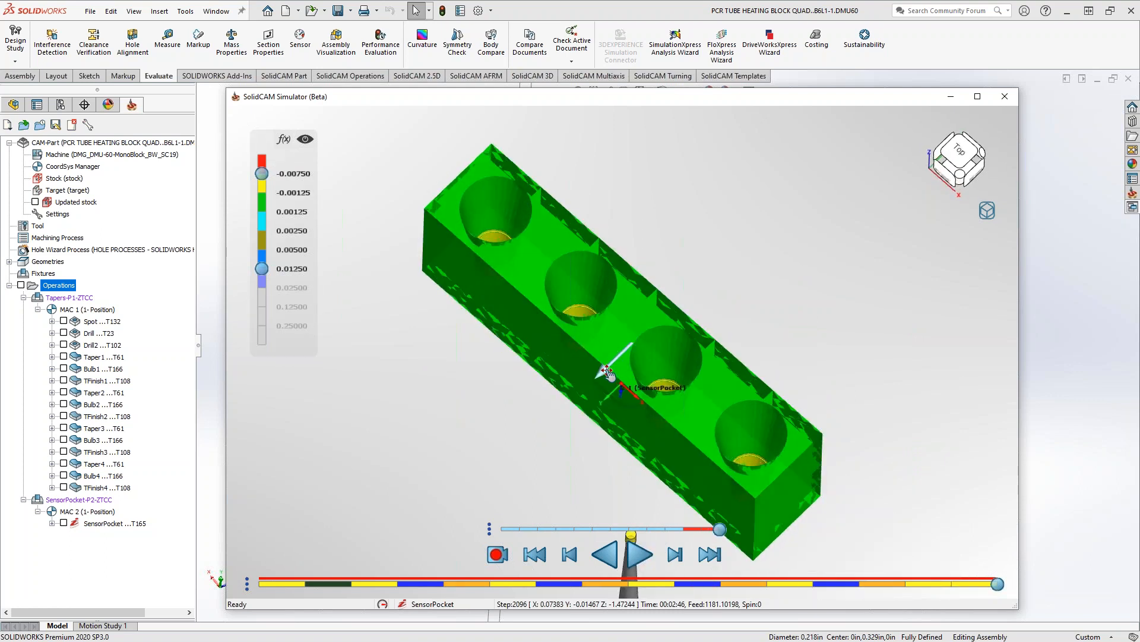
# Hide the deviation colours, shift the section plane through the bores, and inspect their interiors from several angles.
pyautogui.click(306, 141)
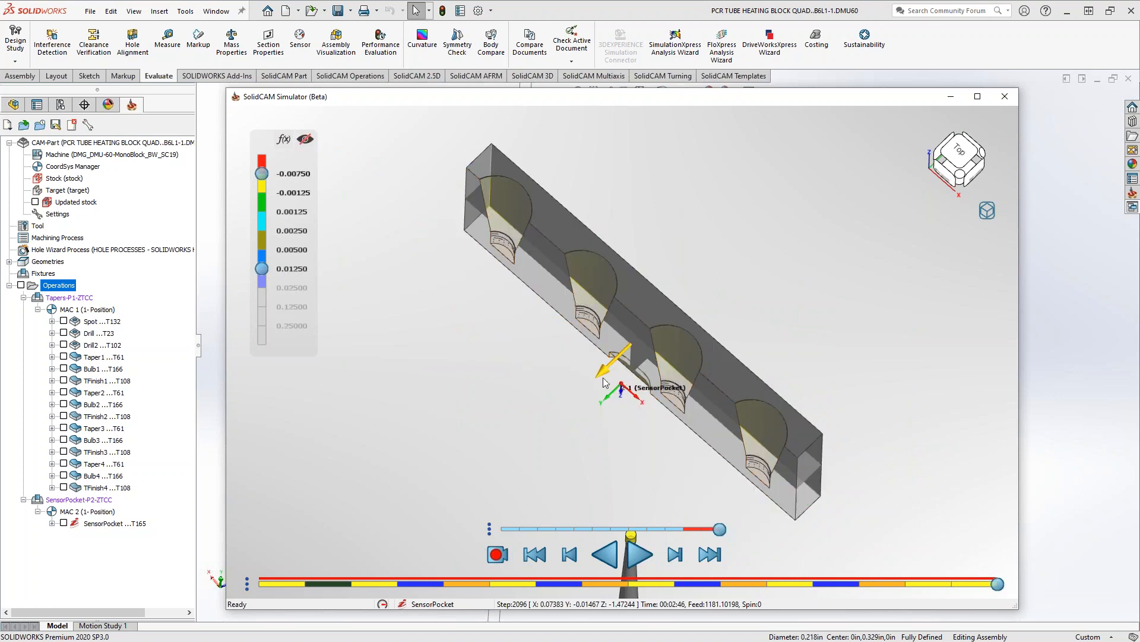
pyautogui.moveTo(586, 398)
pyautogui.mouseDown(button='middle')
pyautogui.moveTo(606, 369)
pyautogui.moveTo(616, 377)
pyautogui.moveTo(593, 390)
pyautogui.mouseUp(button='middle')
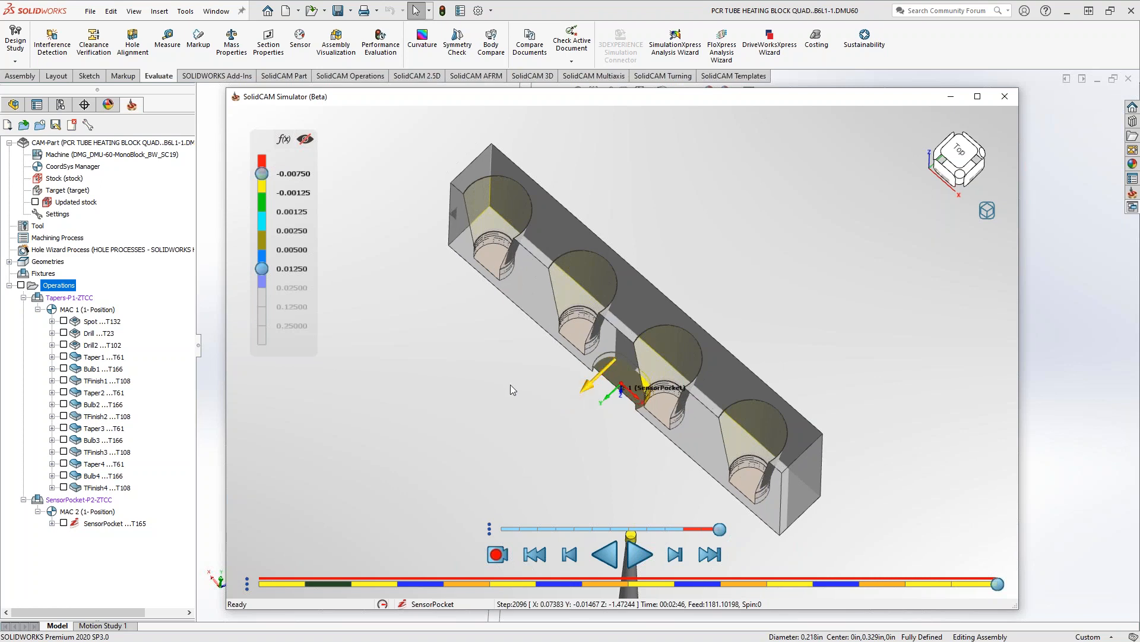
pyautogui.moveTo(489, 413); pyautogui.dragTo(509, 374, button='middle')
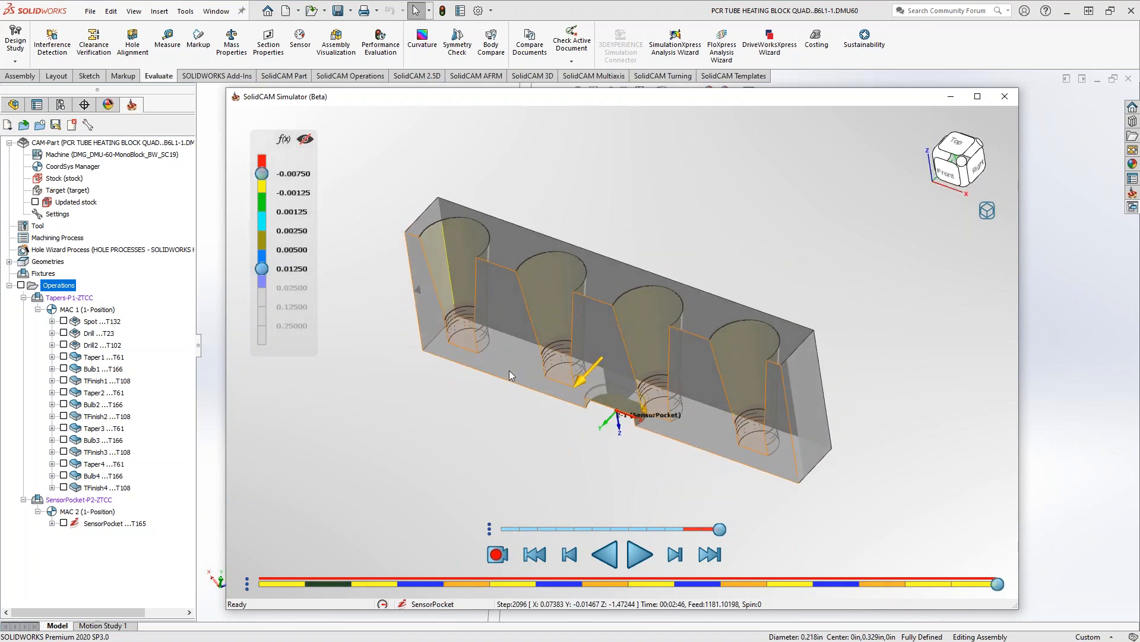
pyautogui.moveTo(465, 378); pyautogui.dragTo(480, 407, button='middle')
# Replay the simulation on the sectioned block and display the tool holder while it runs.
pyautogui.click(635, 564)
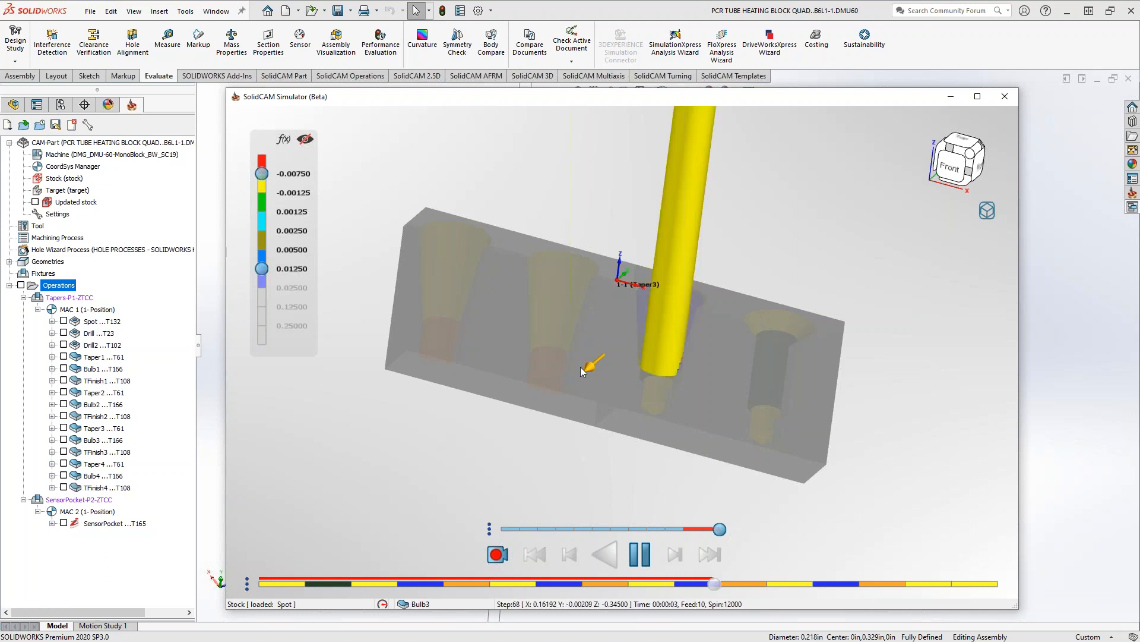
pyautogui.click(987, 211)
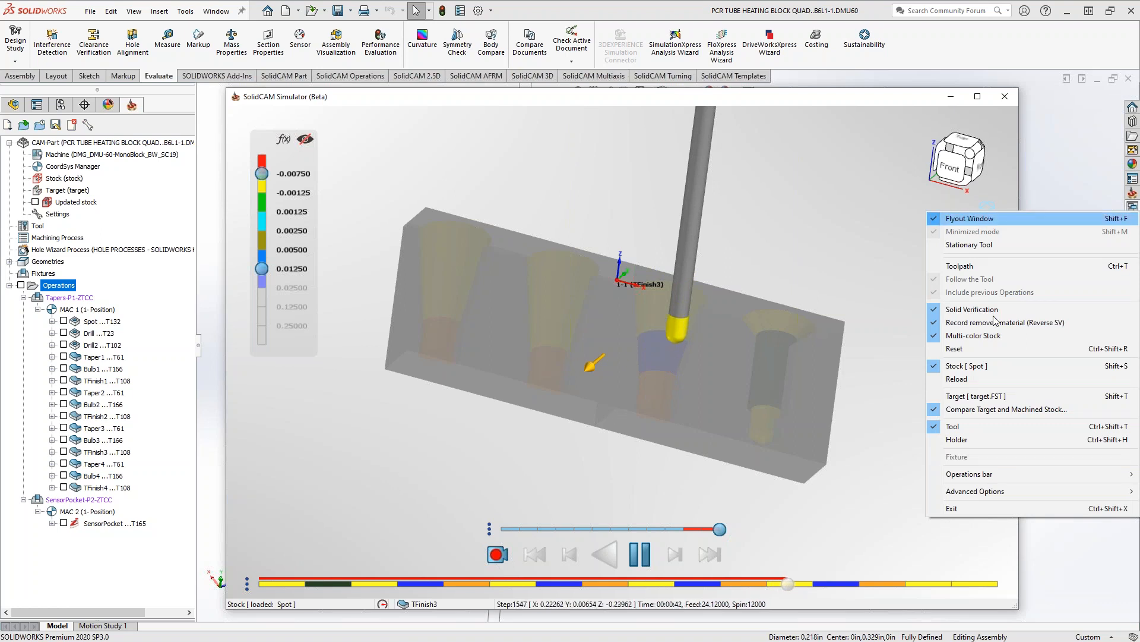
pyautogui.click(936, 441)
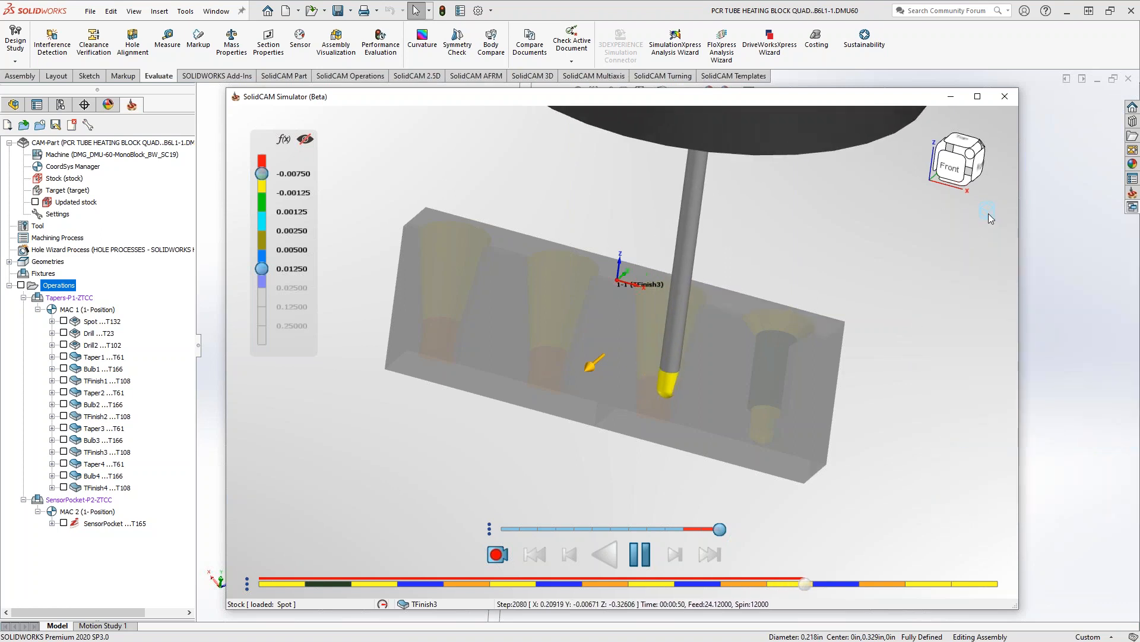
# Exit the SolidCAM Simulator and open the simulation of all operations in SolidVerify.
pyautogui.click(989, 215)
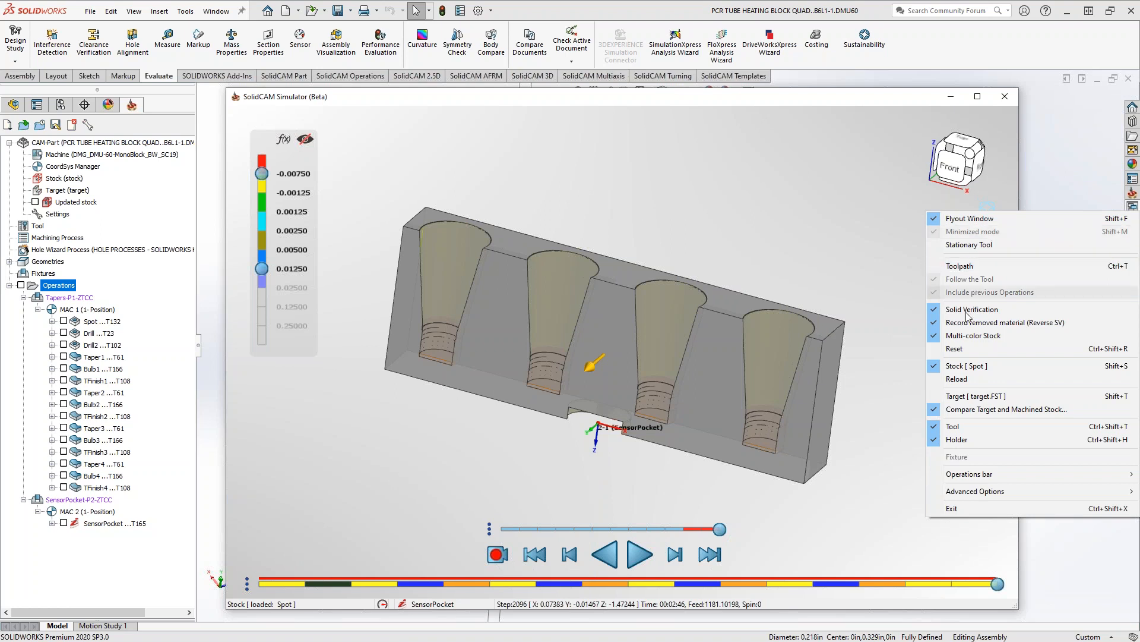
pyautogui.click(952, 509)
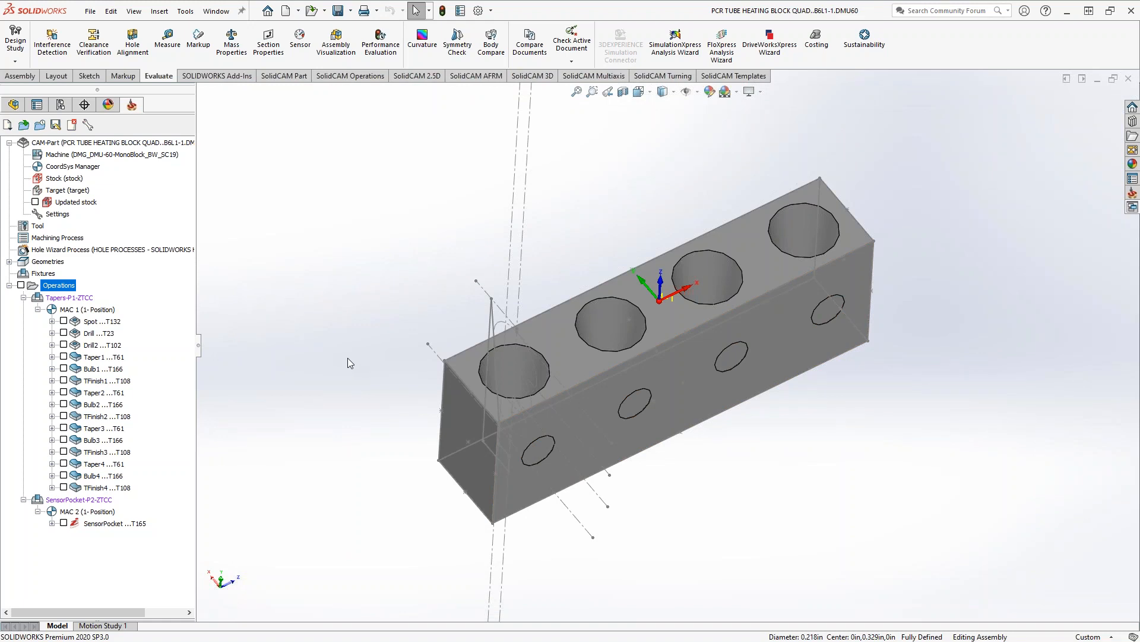
pyautogui.rightClick(53, 288)
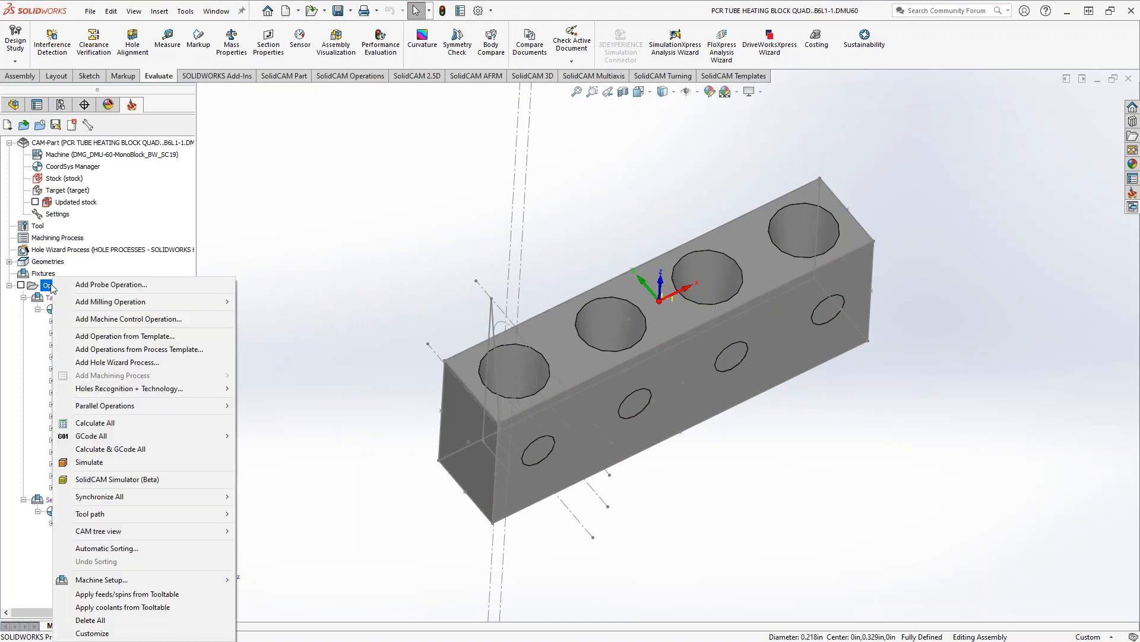
pyautogui.click(109, 465)
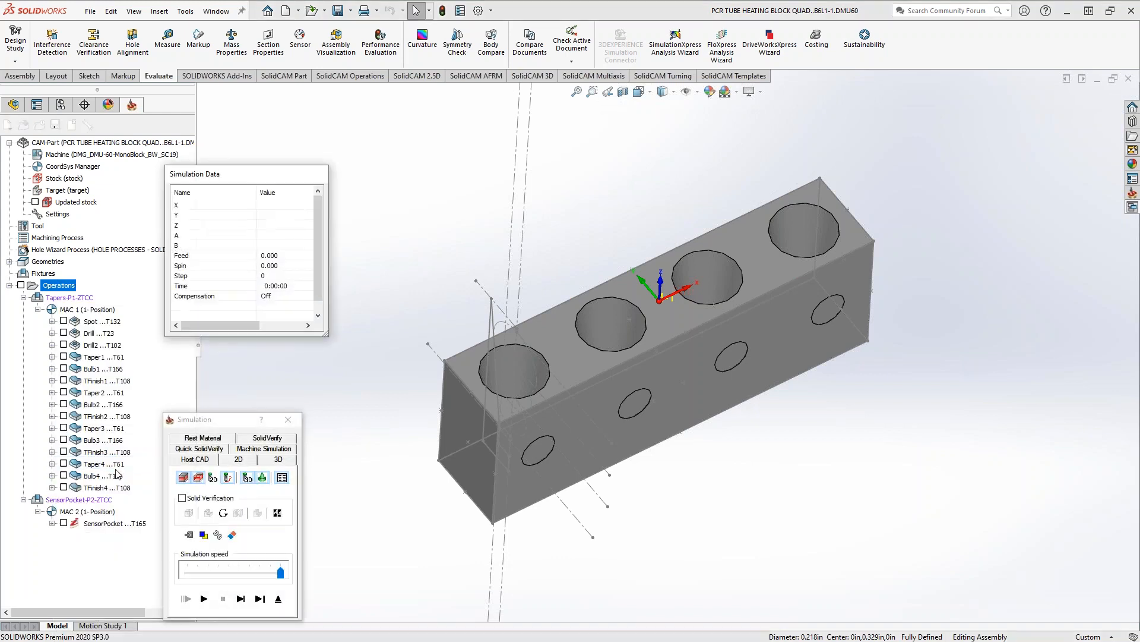
pyautogui.click(267, 438)
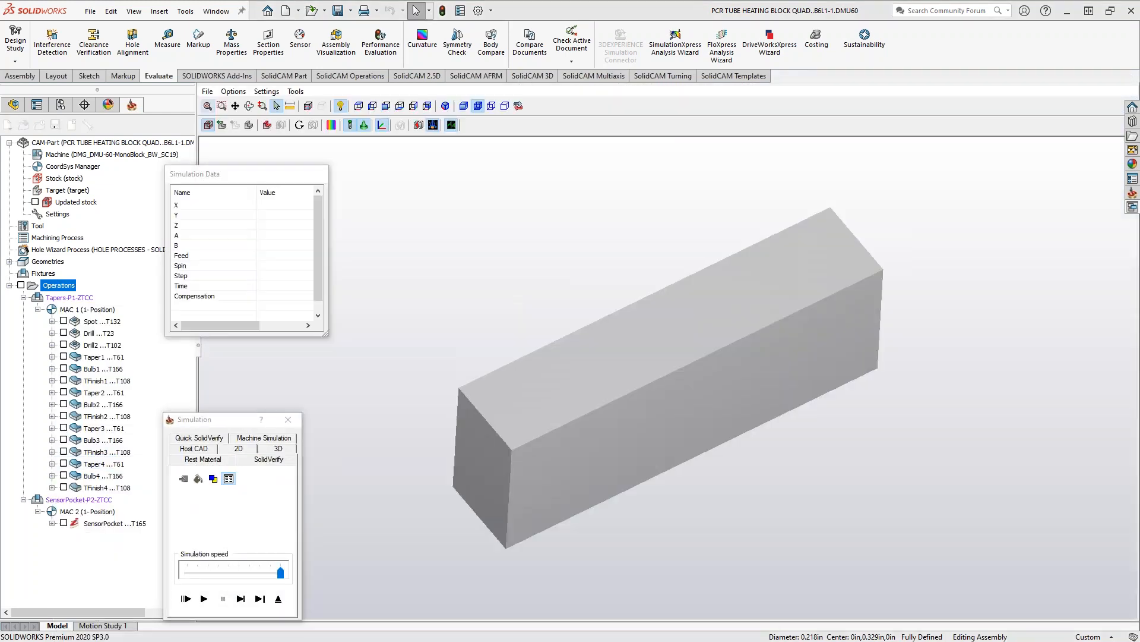
# Set the tool facet tolerance to .01 in the SolidVerify accuracy settings.
pyautogui.click(267, 91)
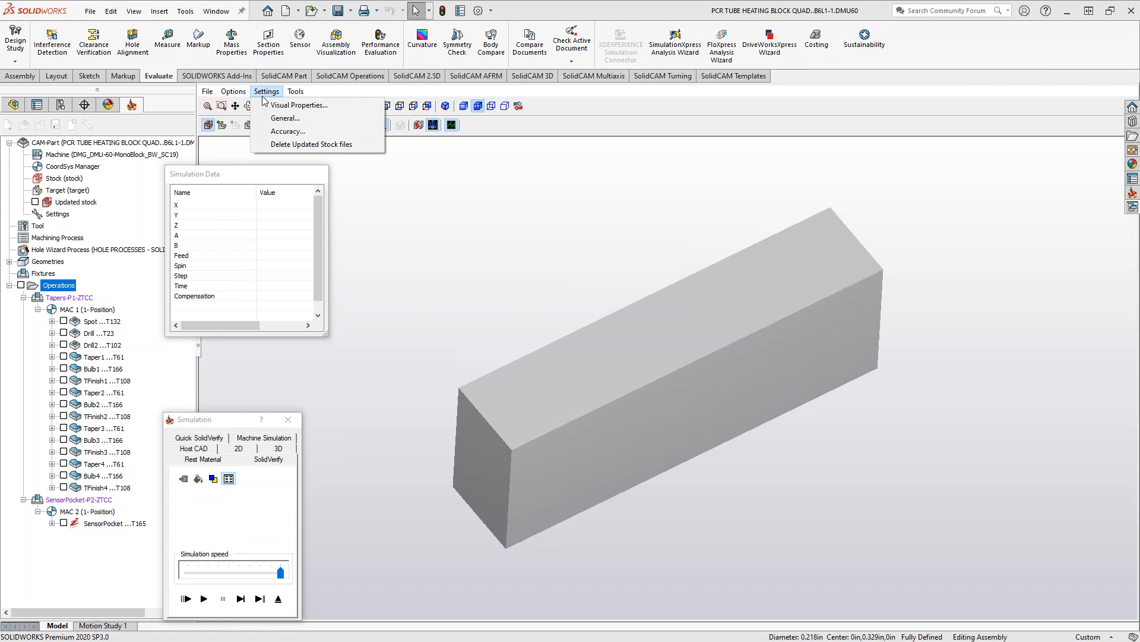
pyautogui.click(266, 93)
pyautogui.click(264, 92)
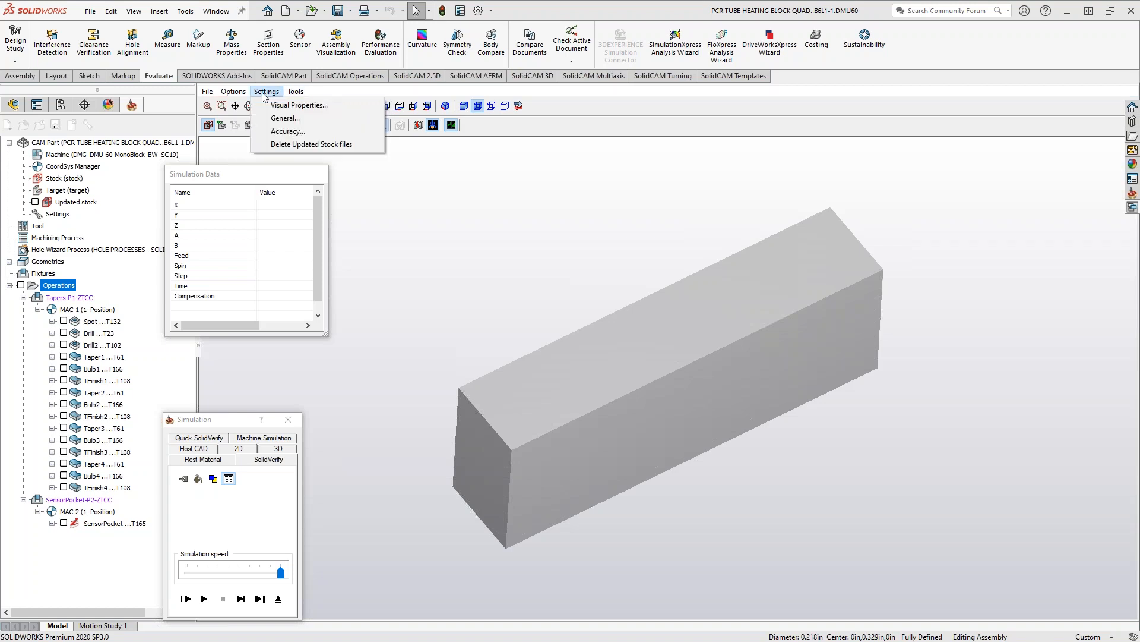
pyautogui.click(288, 131)
pyautogui.doubleClick(650, 329)
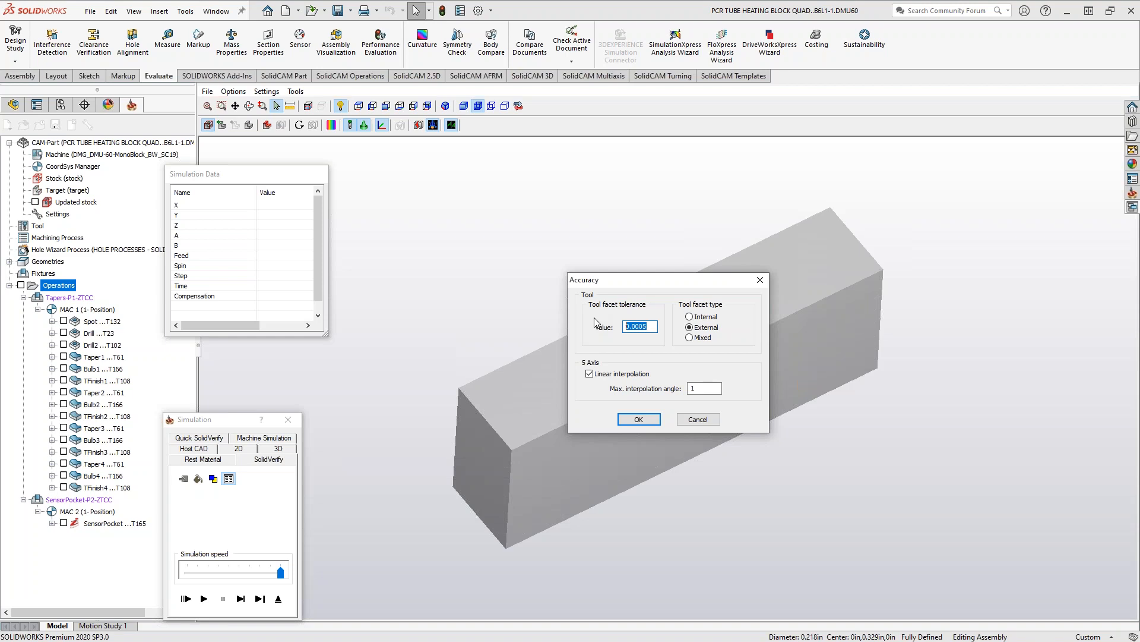
pyautogui.write('.01')
pyautogui.click(639, 419)
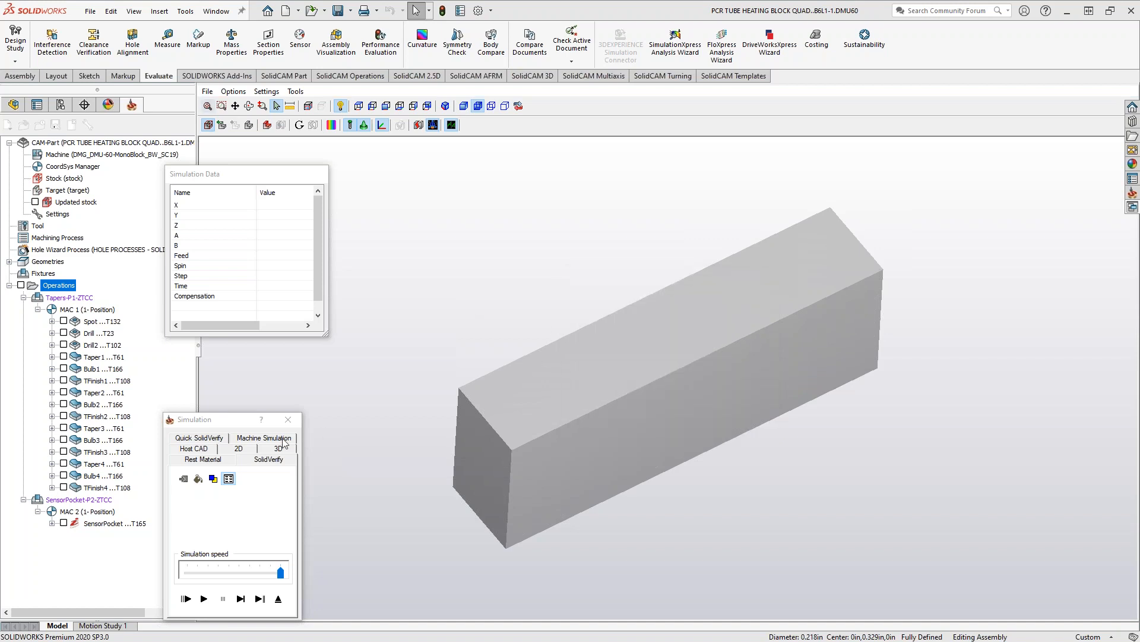
# Reload SolidVerify by leaving and re-entering it, change the stock's shading mode, and run the simulation of all operations.
pyautogui.click(209, 450)
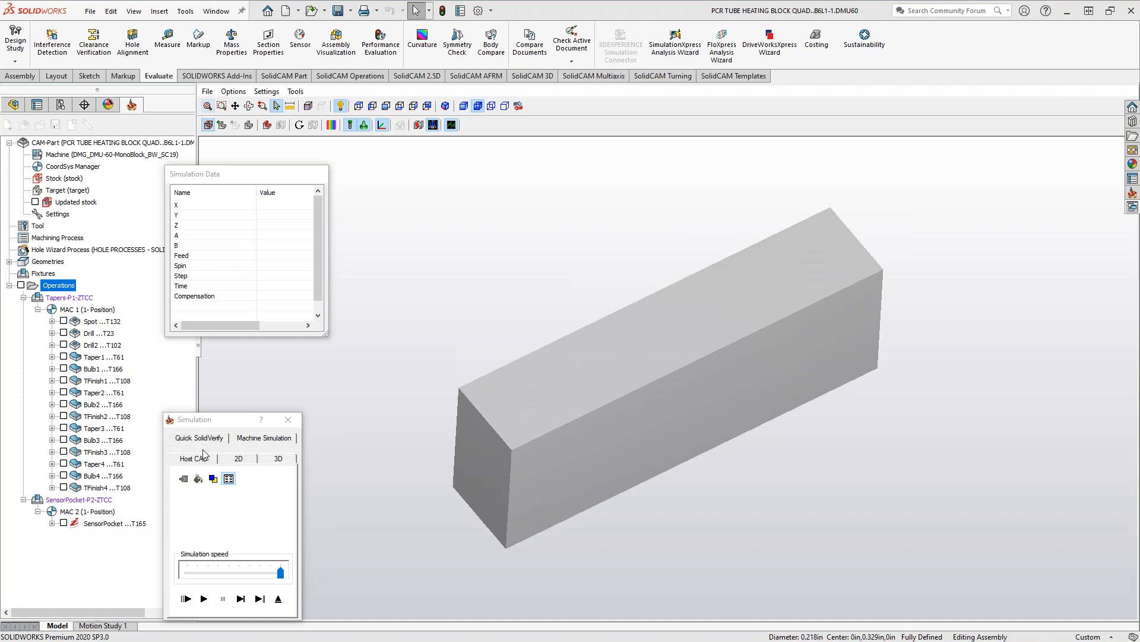
pyautogui.click(268, 449)
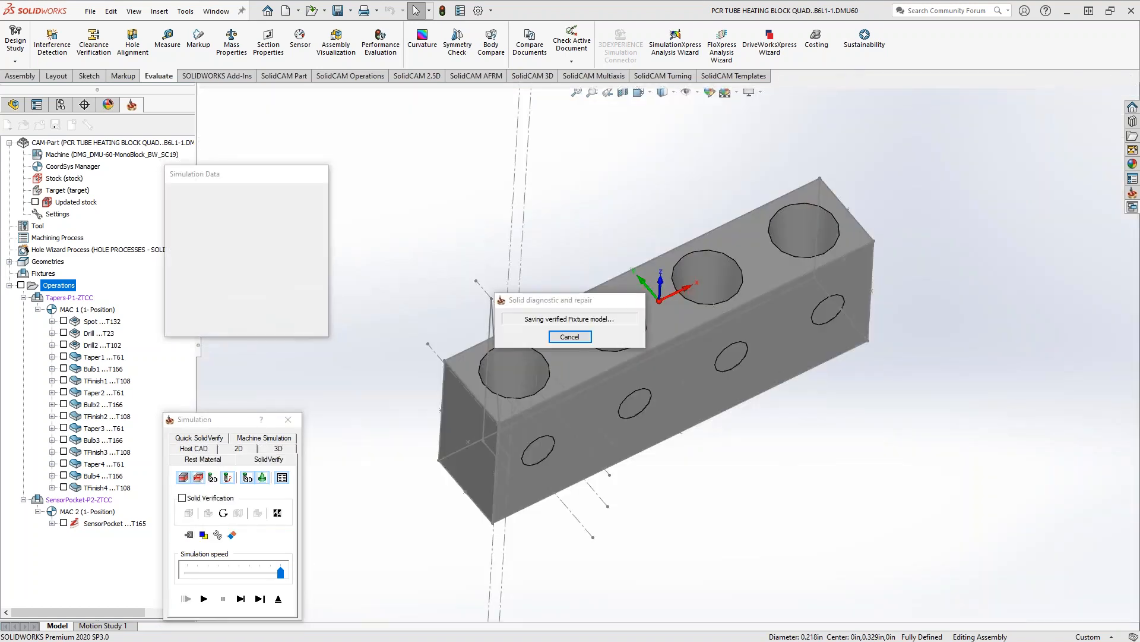
pyautogui.click(464, 106)
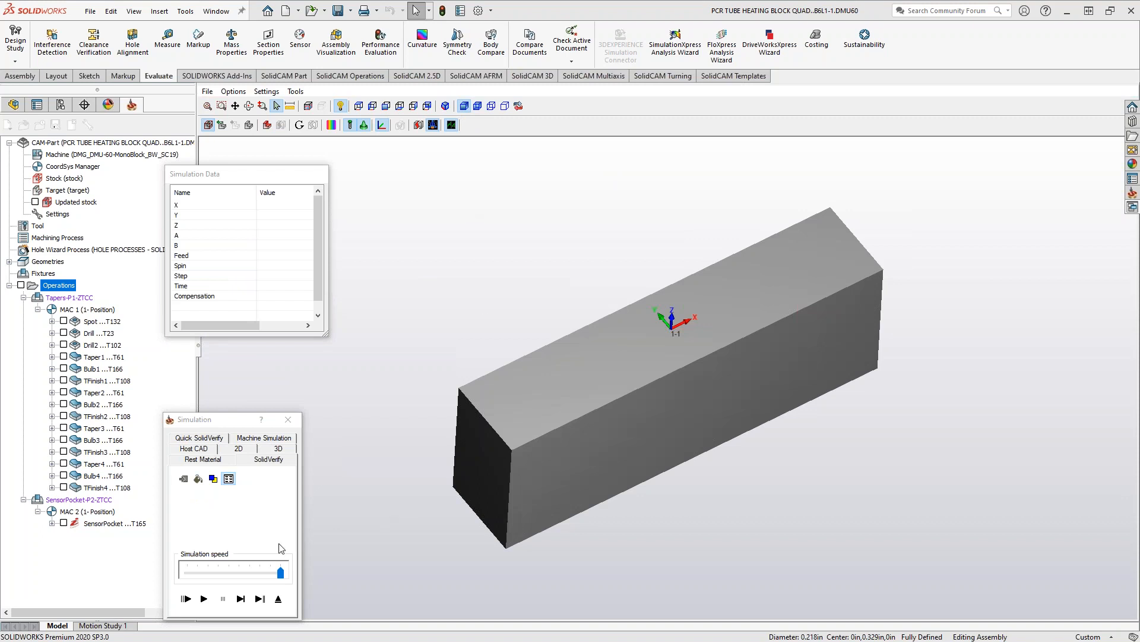
pyautogui.click(204, 599)
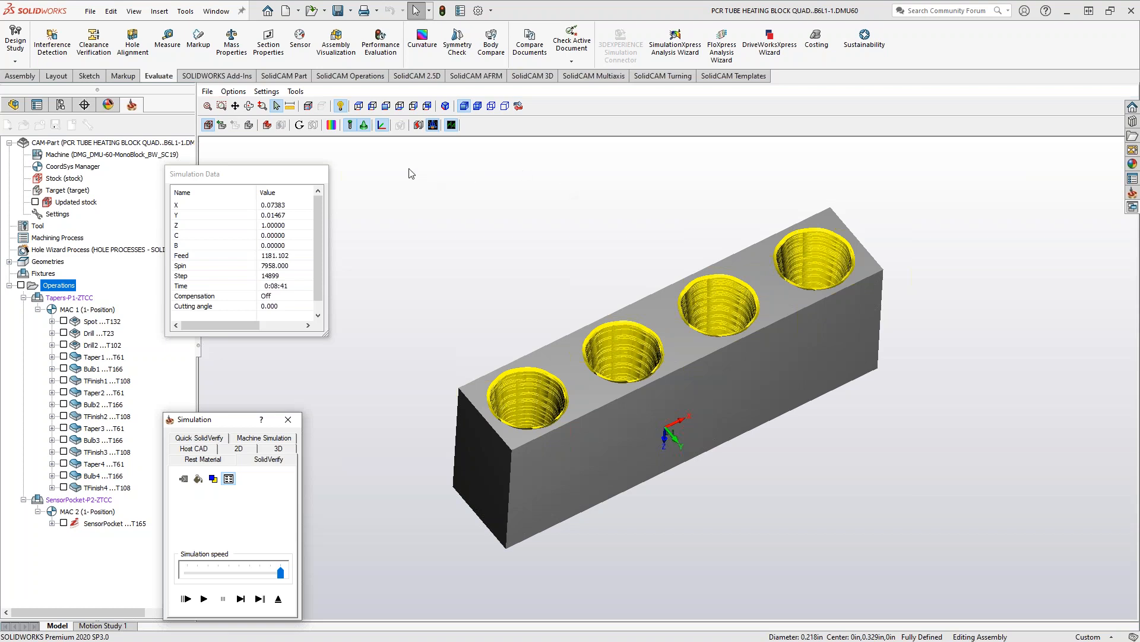
# Compare the target with the machined stock using the current deviation limits, keeping the options dialog clear of the part.
pyautogui.click(332, 125)
pyautogui.moveTo(974, 97); pyautogui.dragTo(620, 182)
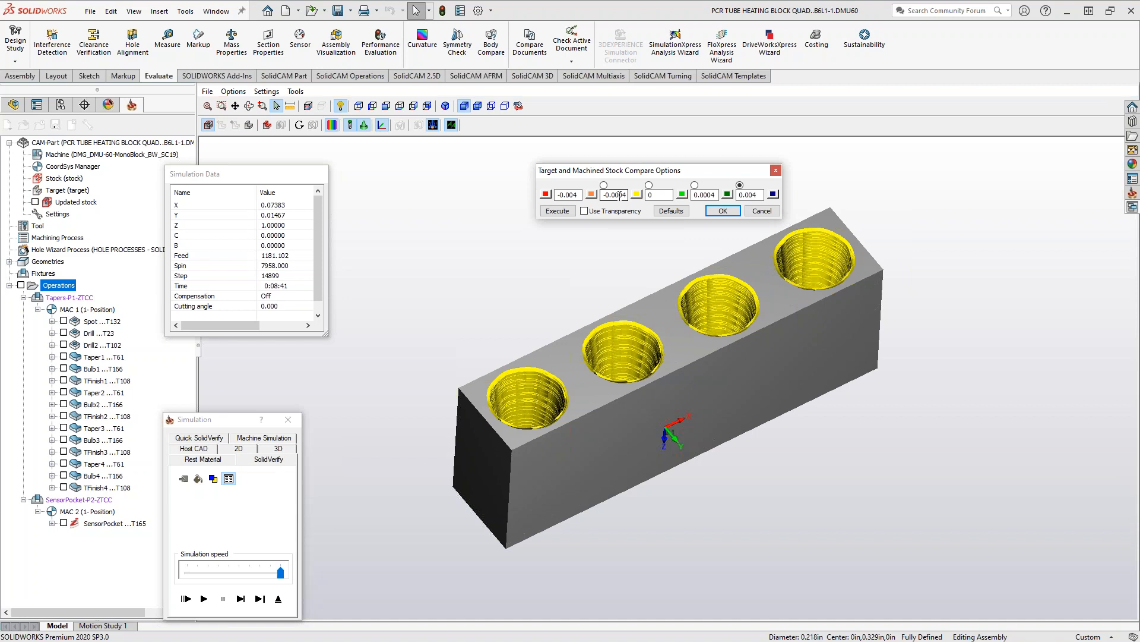
pyautogui.click(557, 211)
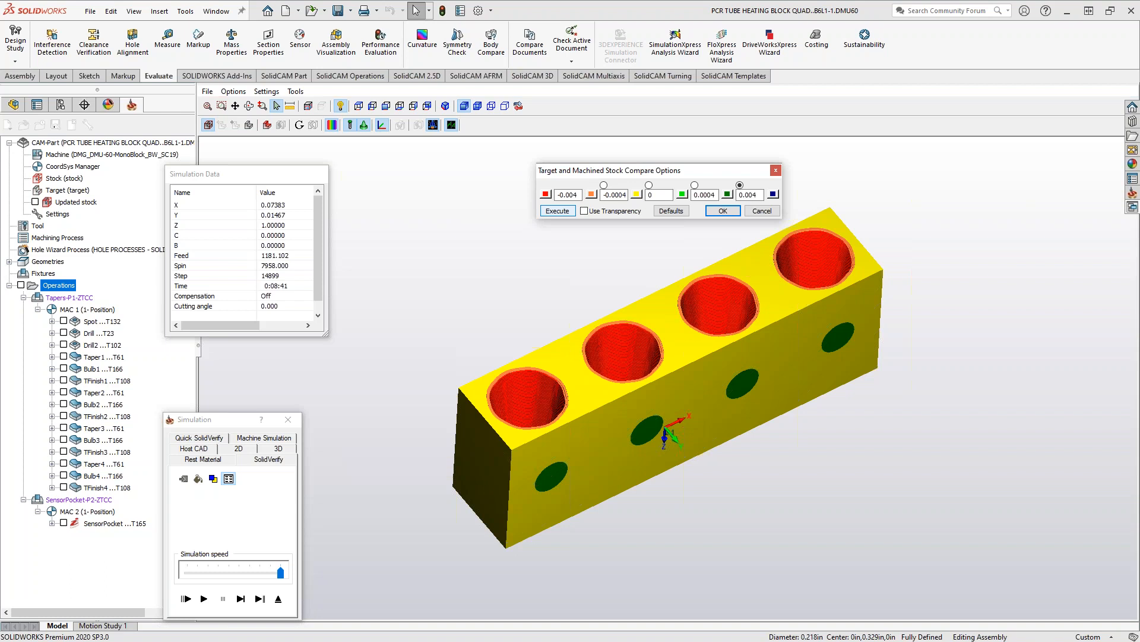
# Set the lowest deviation limit to -.01 and rerun the target and machined stock comparison.
pyautogui.click(568, 196)
pyautogui.doubleClick(562, 195)
pyautogui.write('-.01')
pyautogui.click(558, 211)
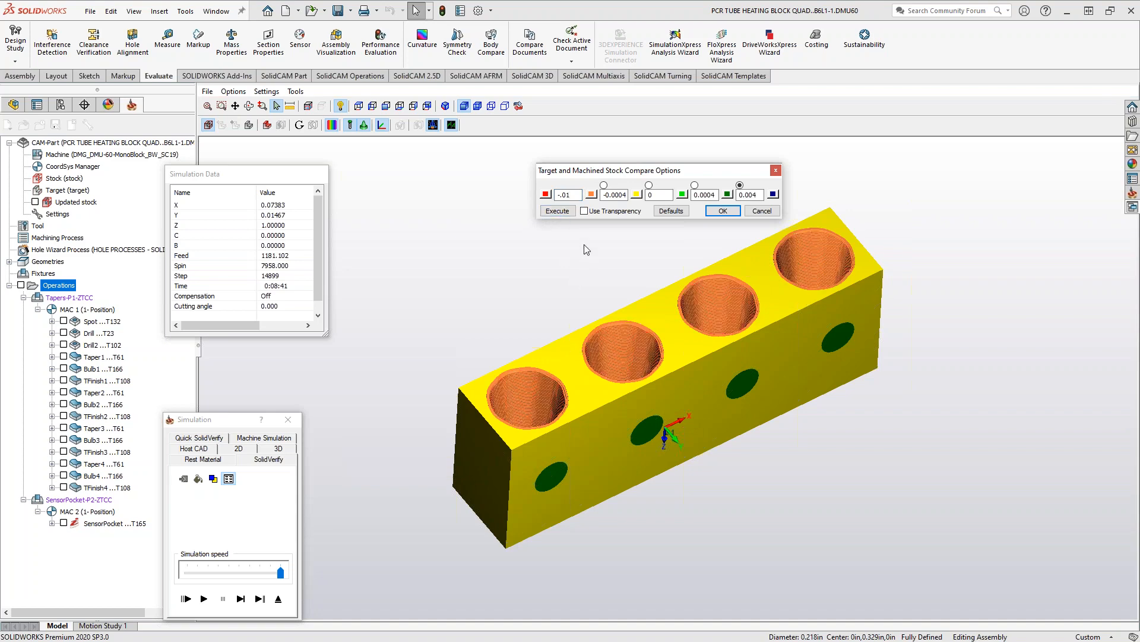
# Set the lowest deviation limit to -.02 and the second limit to 0.01, and rerun the stock comparison.
pyautogui.scroll(3, 525, 390)
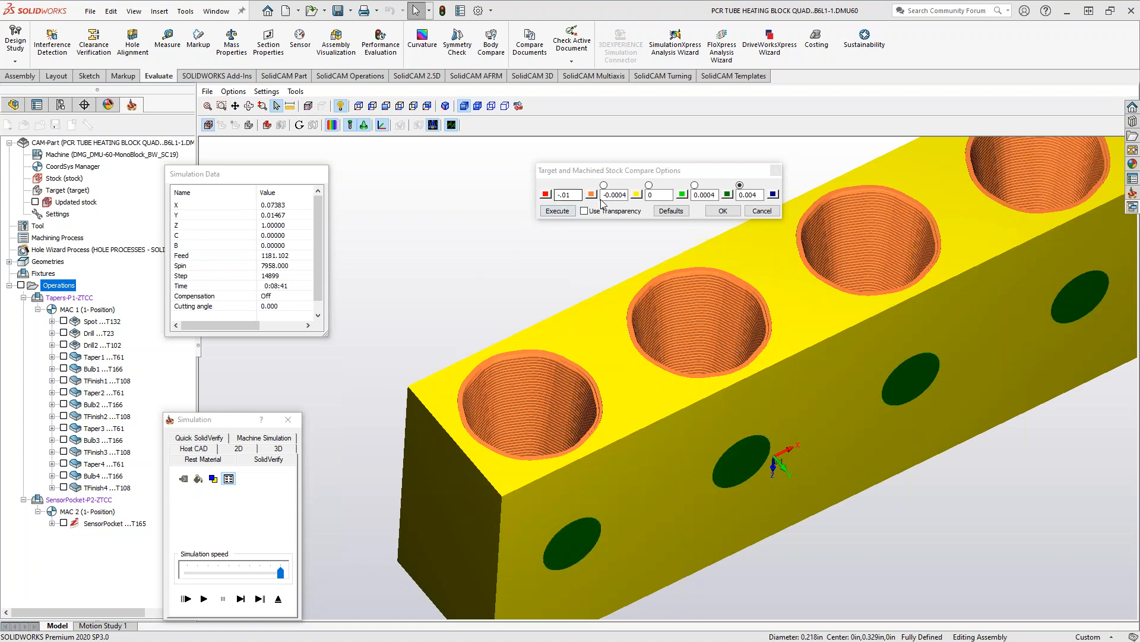
pyautogui.click(576, 194)
pyautogui.press('BackSpace')
pyautogui.write('2')
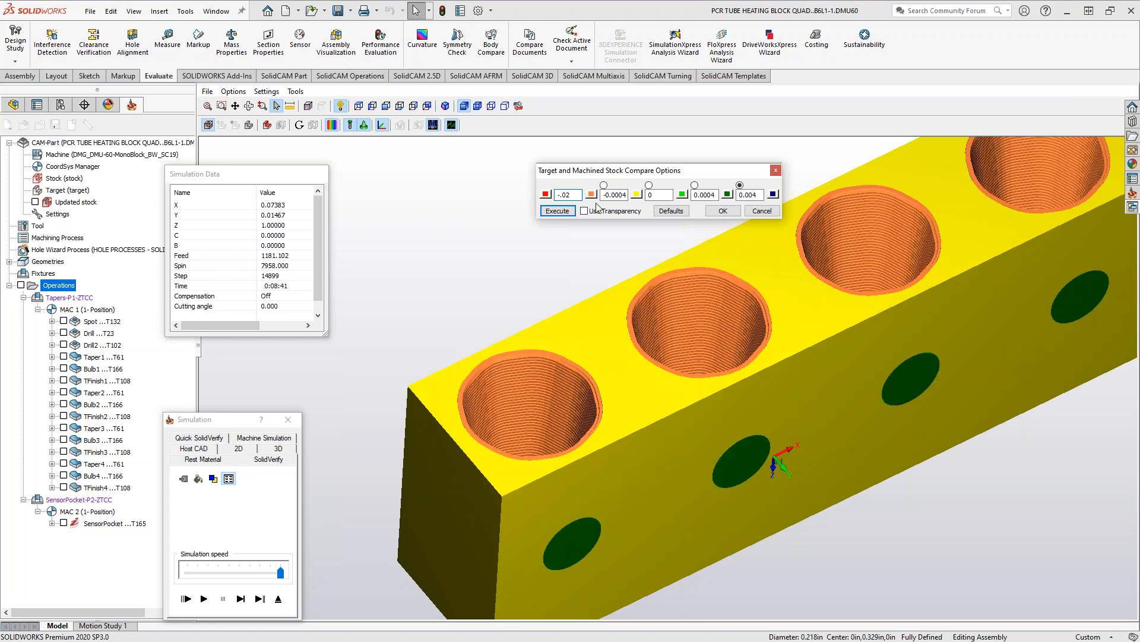
pyautogui.click(621, 195)
pyautogui.click(557, 211)
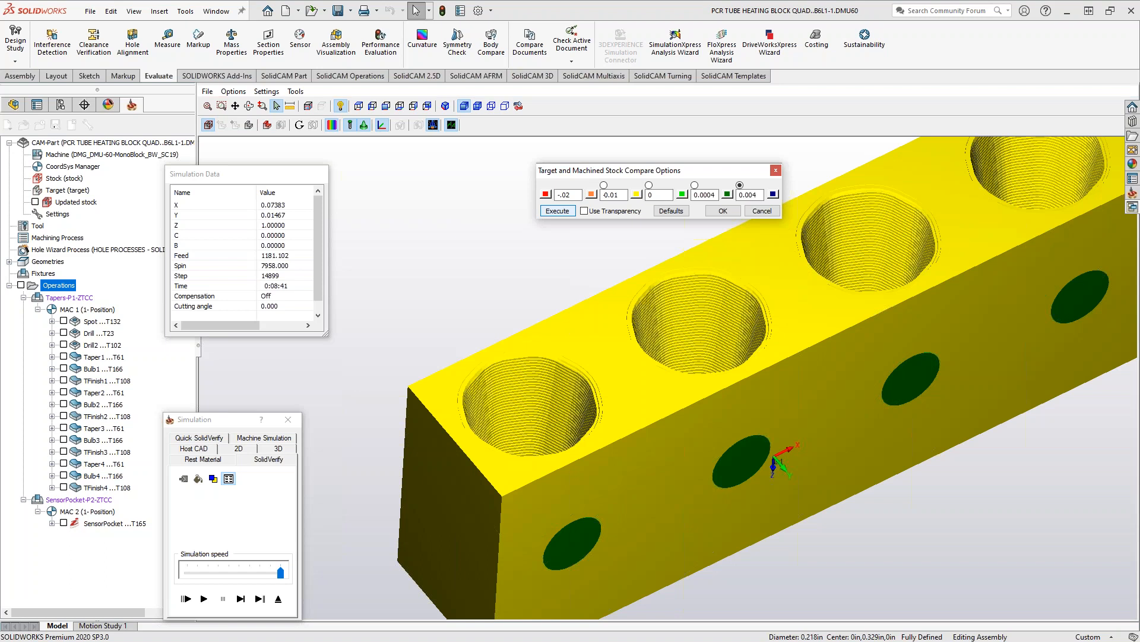
# Close the stock comparison and set the tool facet tolerance to .0004 in the simulation accuracy settings.
pyautogui.click(770, 212)
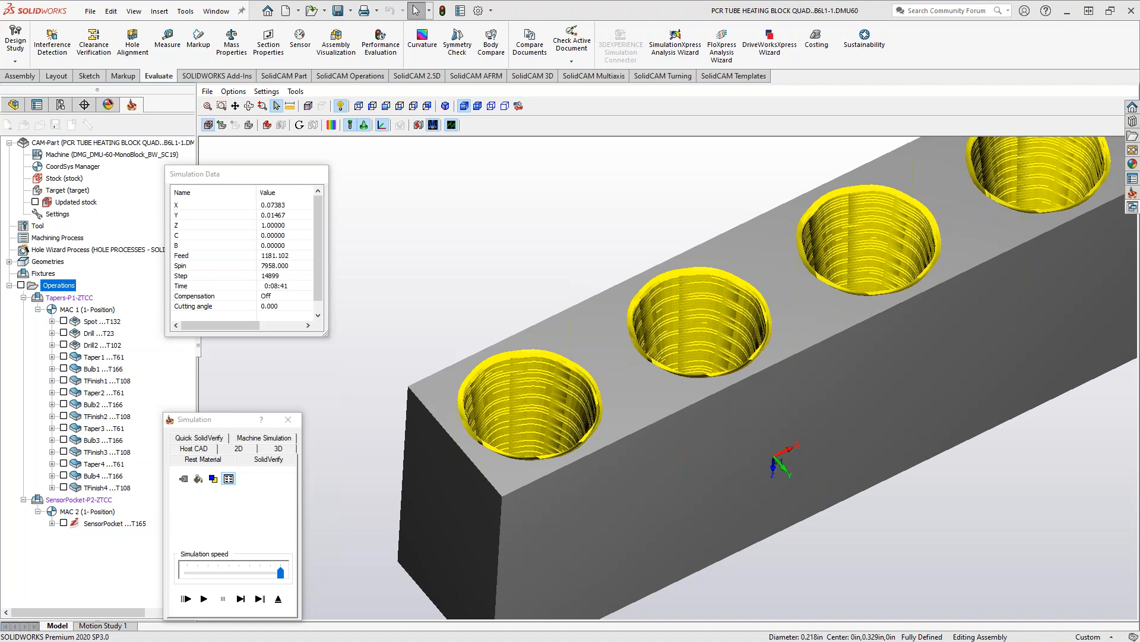
pyautogui.click(268, 92)
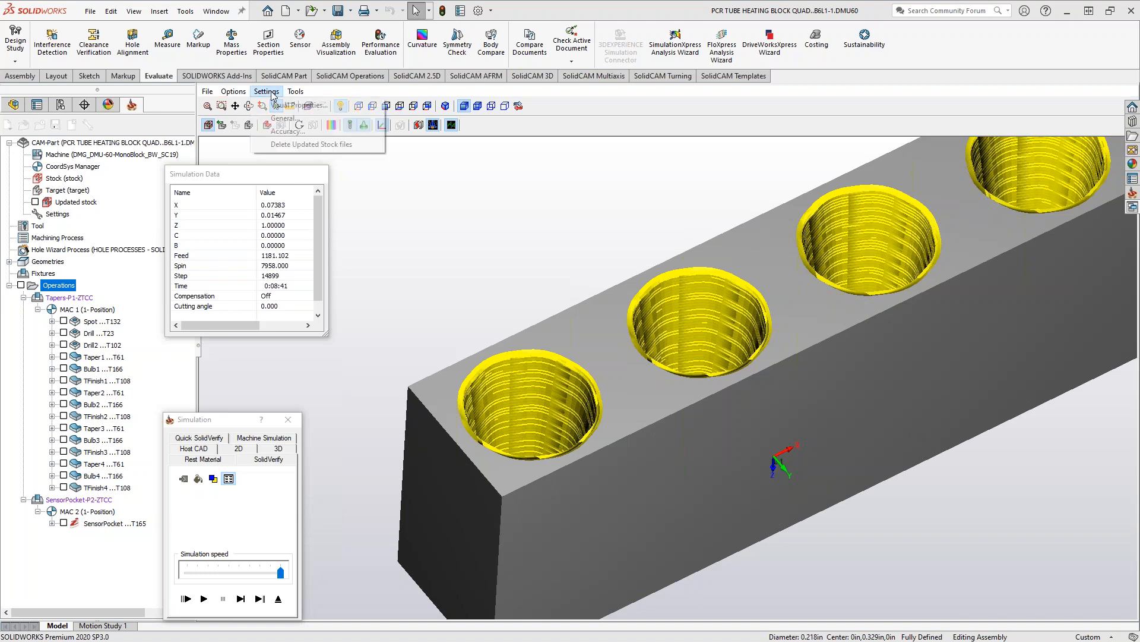
pyautogui.click(289, 131)
pyautogui.moveTo(655, 328); pyautogui.dragTo(578, 336)
pyautogui.write('.000')
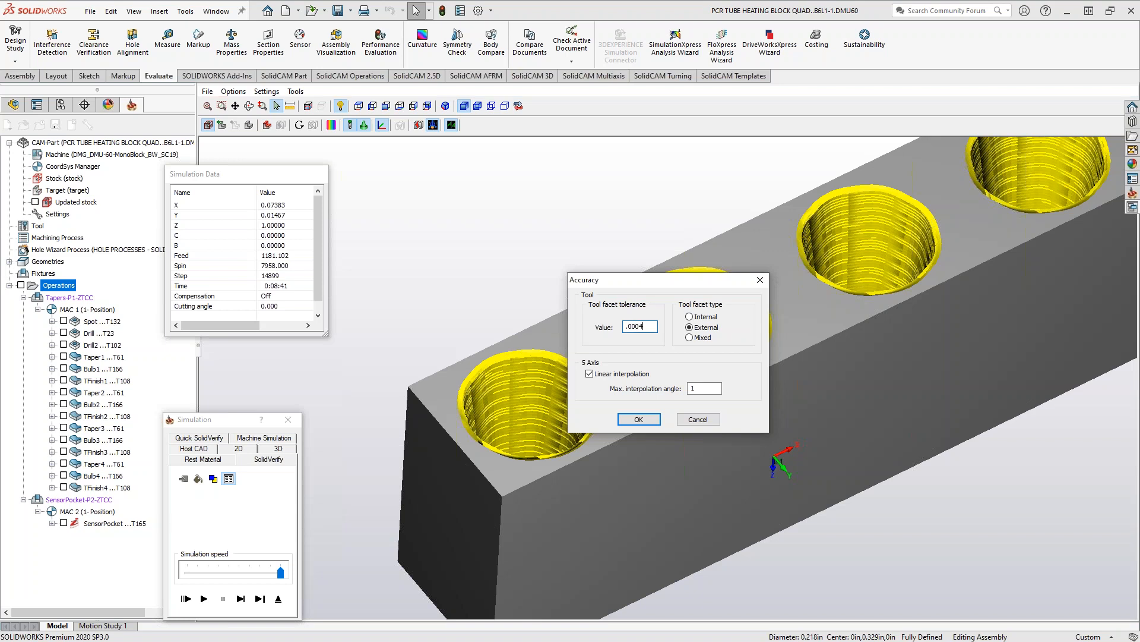
pyautogui.write('4')
pyautogui.click(639, 419)
# Reload SolidVerify by leaving and re-entering it, rerun the simulation of all operations, and inspect the machined bores.
pyautogui.click(260, 464)
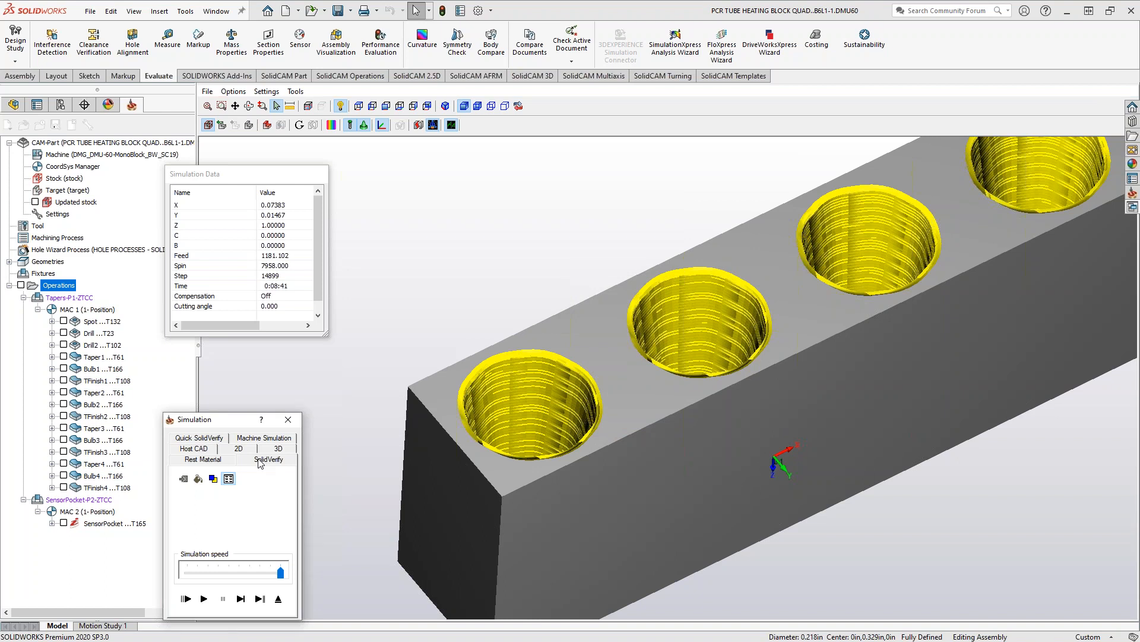
pyautogui.click(198, 450)
pyautogui.click(260, 453)
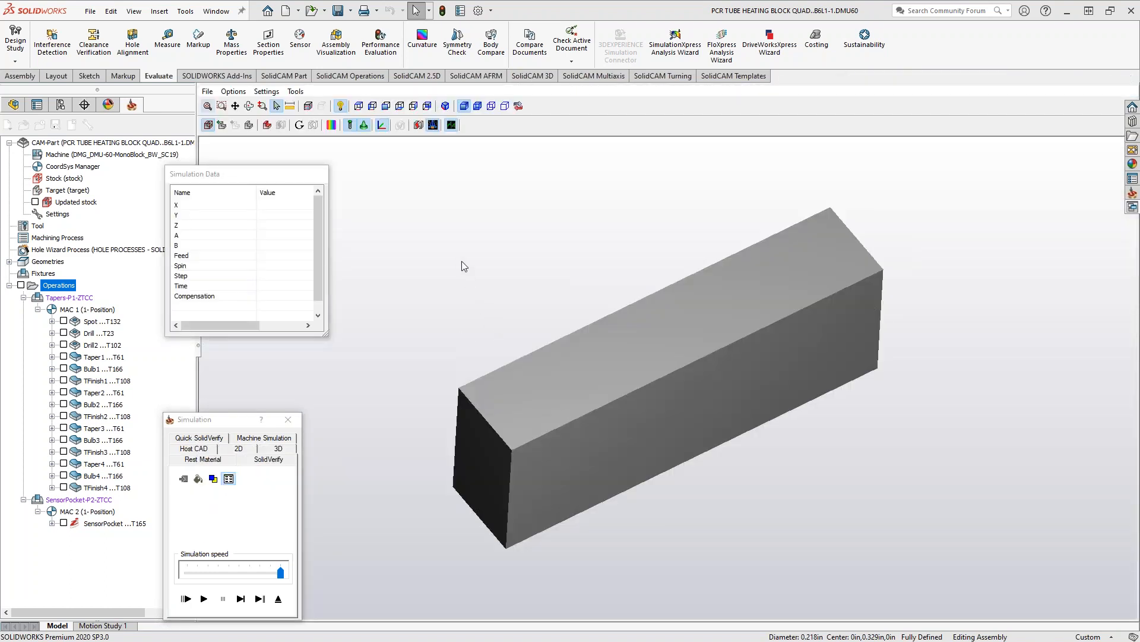
pyautogui.click(203, 598)
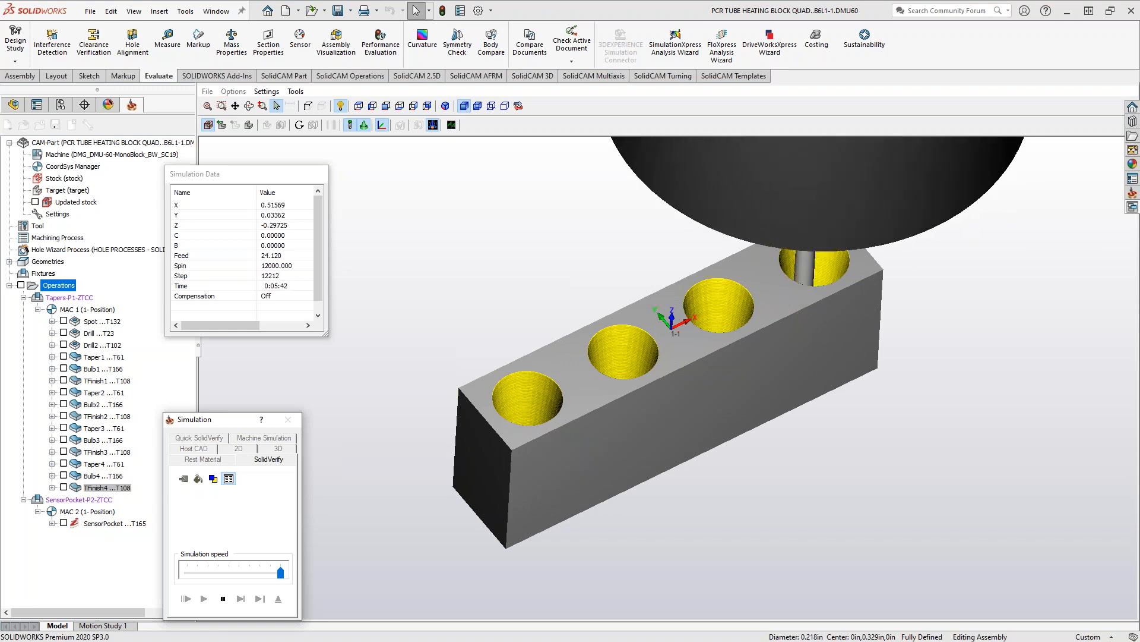
pyautogui.scroll(10, 530, 396)
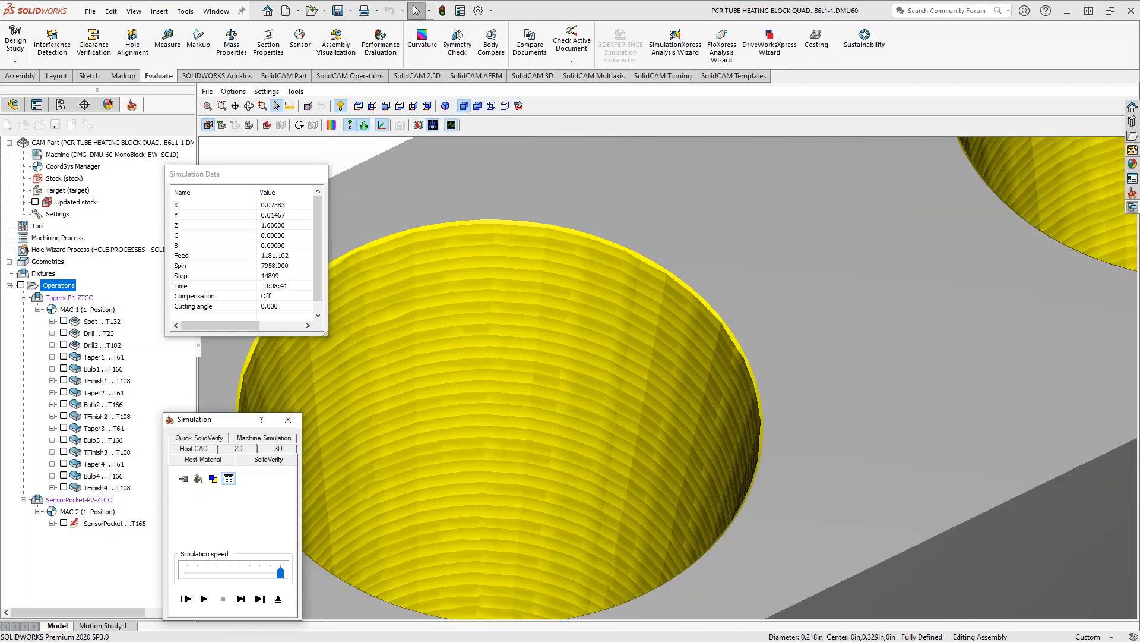
pyautogui.scroll(-6, 531, 333)
pyautogui.scroll(2, 531, 334)
pyautogui.scroll(-4, 531, 333)
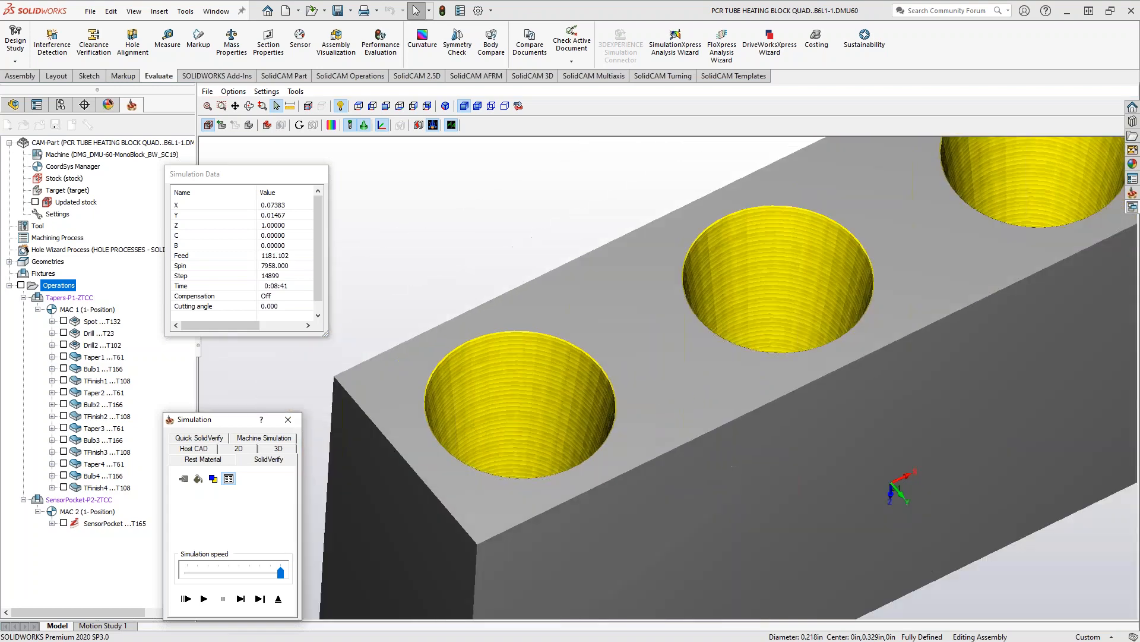
pyautogui.click(504, 264)
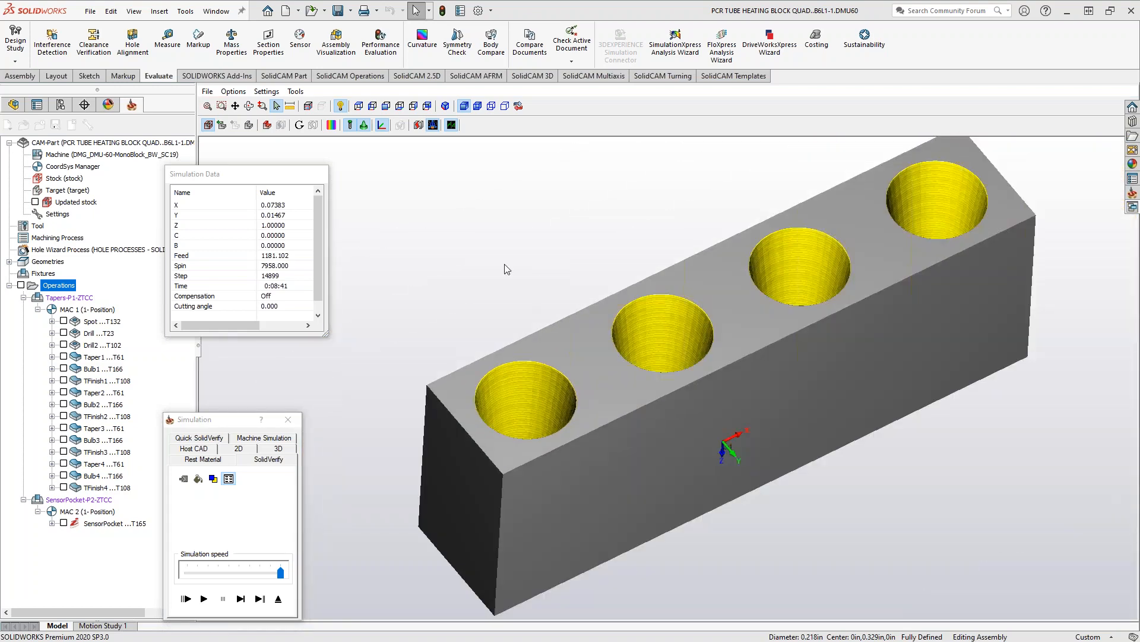
pyautogui.click(331, 125)
pyautogui.moveTo(1000, 85); pyautogui.dragTo(520, 166)
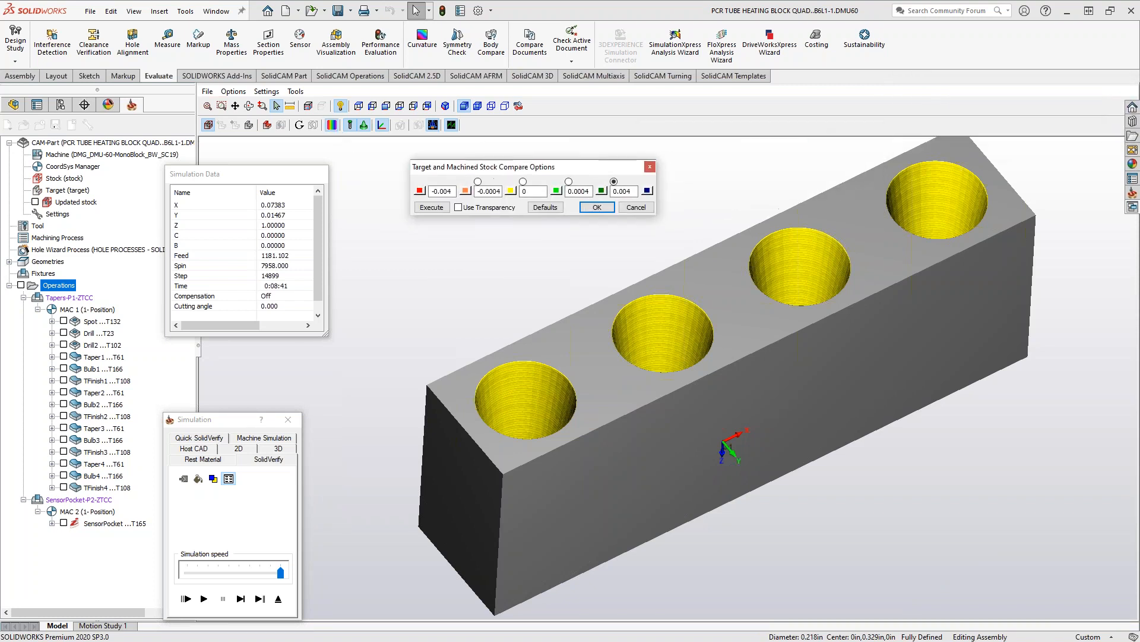
pyautogui.doubleClick(501, 190)
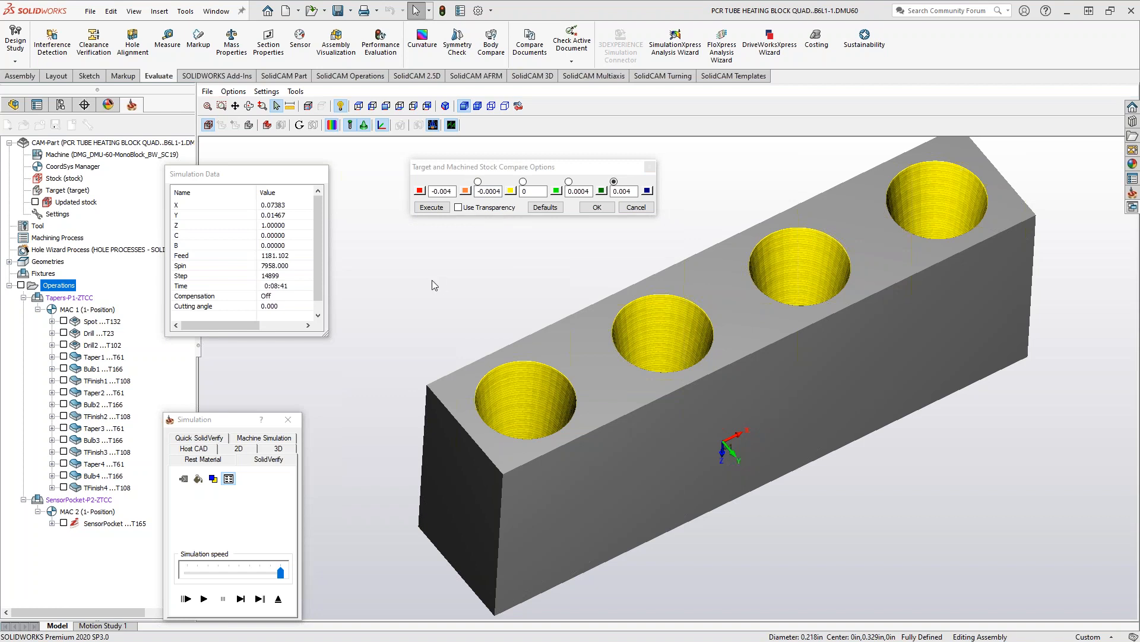
pyautogui.click(634, 208)
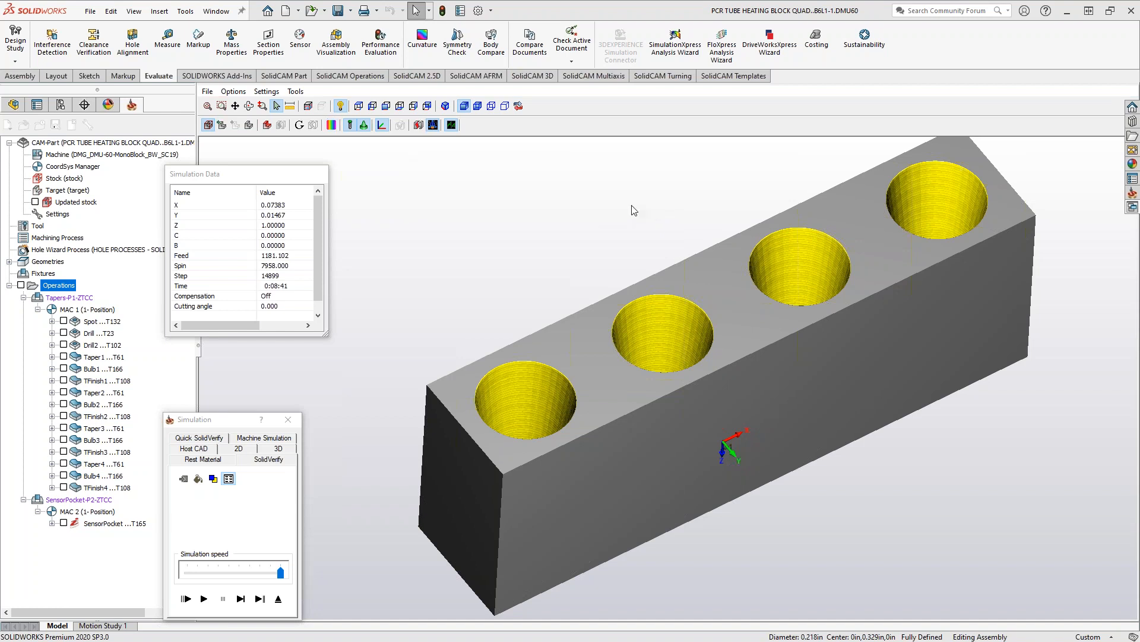
# Check the tool facet tolerance in the simulation accuracy settings without changing it.
pyautogui.click(267, 92)
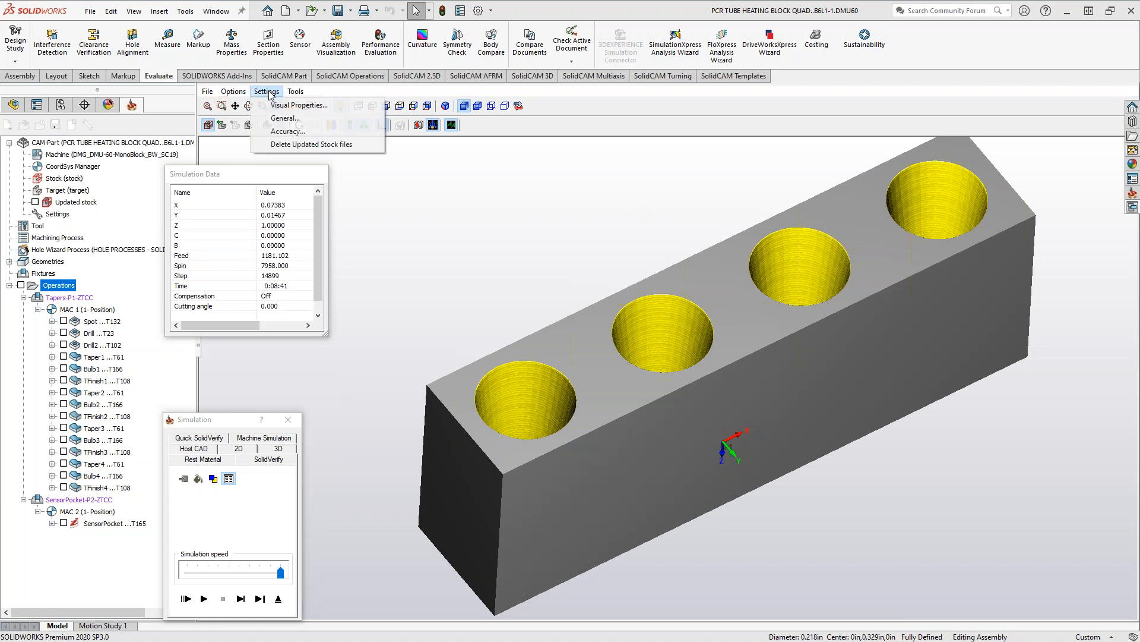
pyautogui.click(288, 132)
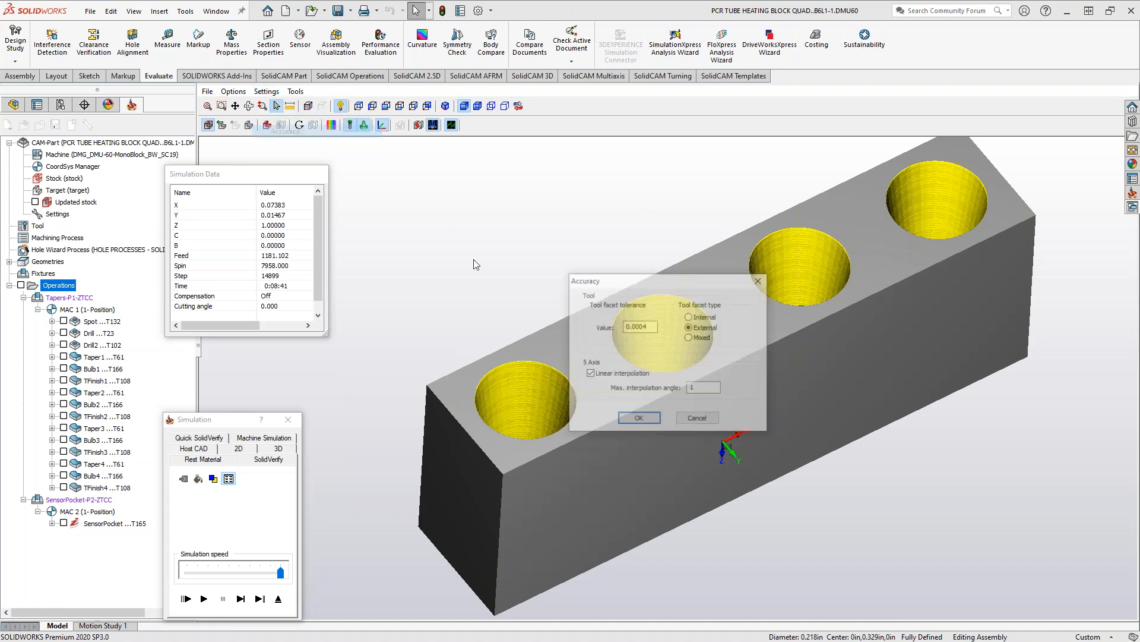
pyautogui.click(680, 419)
# Try tighter deviation limits for the target and machined stock comparison, starting at -.001, and discard the changes.
pyautogui.click(331, 125)
pyautogui.moveTo(977, 83); pyautogui.dragTo(454, 181)
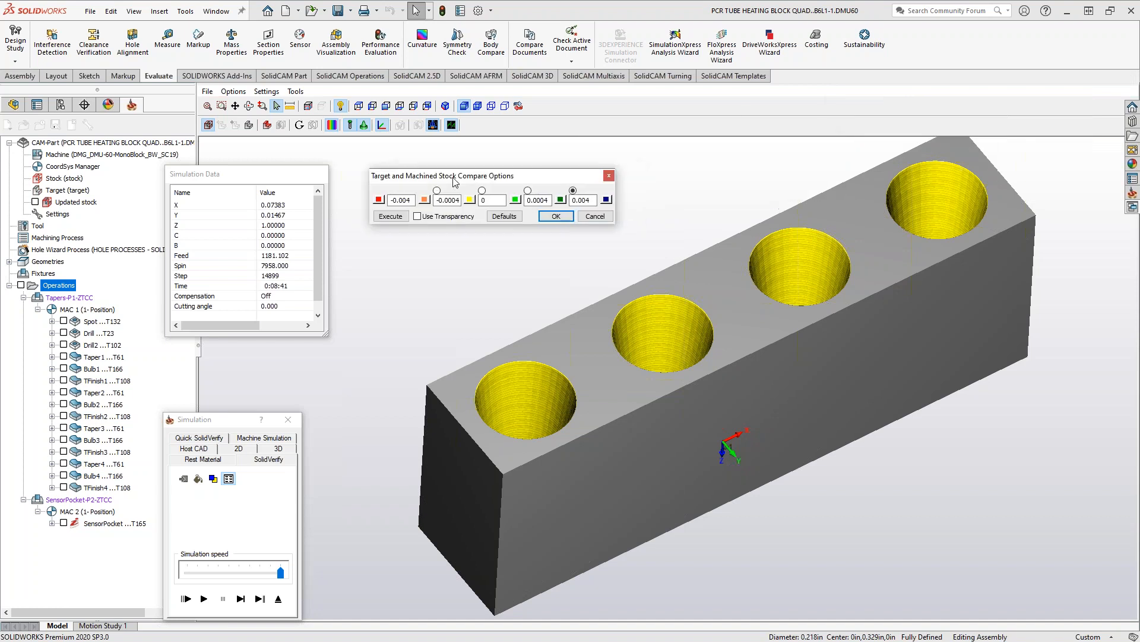
pyautogui.doubleClick(491, 200)
pyautogui.moveTo(412, 201); pyautogui.dragTo(387, 203)
pyautogui.write('-')
pyautogui.write('.001')
pyautogui.click(456, 200)
pyautogui.write('05')
pyautogui.doubleClick(496, 201)
pyautogui.write('.0001')
pyautogui.doubleClick(538, 200)
pyautogui.write('0.00')
pyautogui.click(581, 200)
pyautogui.write('1')
pyautogui.click(504, 218)
pyautogui.click(591, 217)
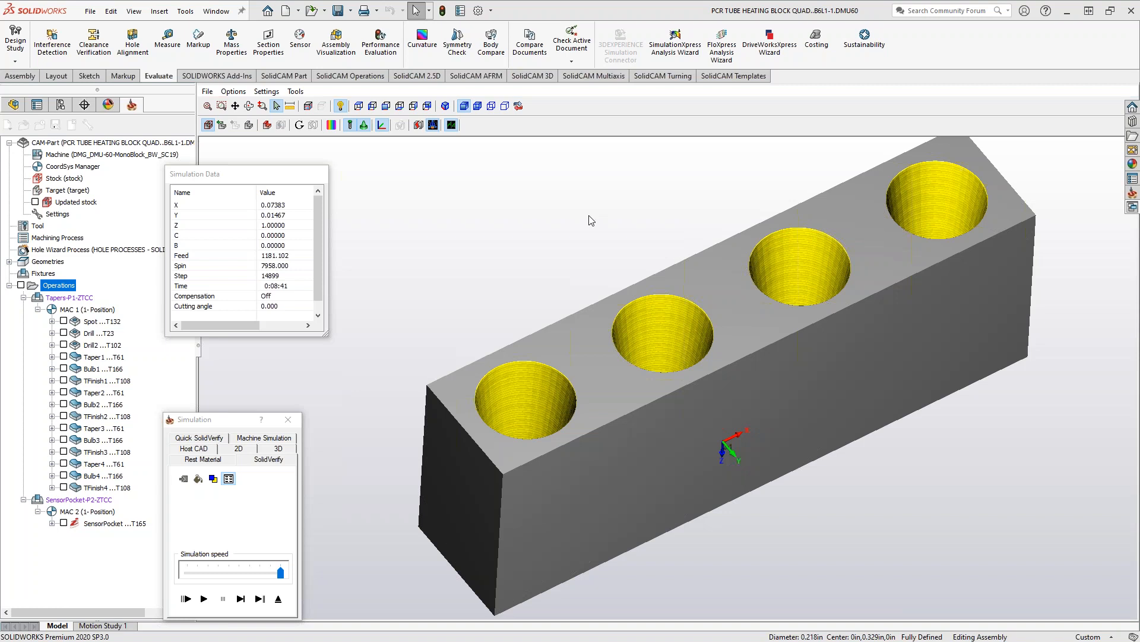
# Exit the simulation and open the recent CAM-Part SURFACE CONTOURS.
pyautogui.click(278, 598)
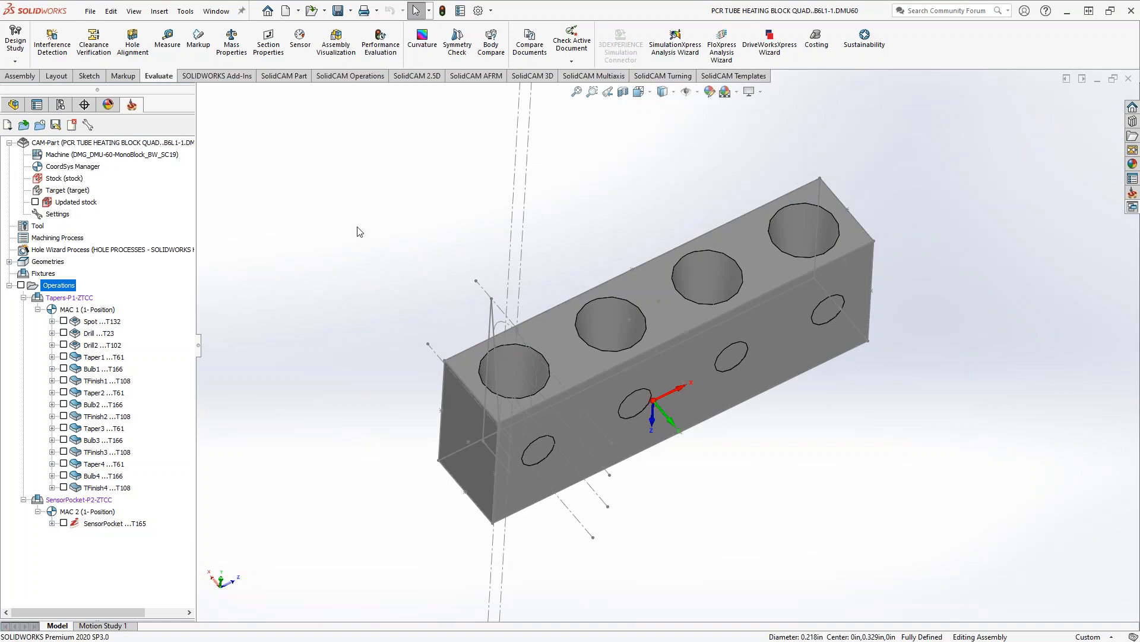
pyautogui.click(185, 11)
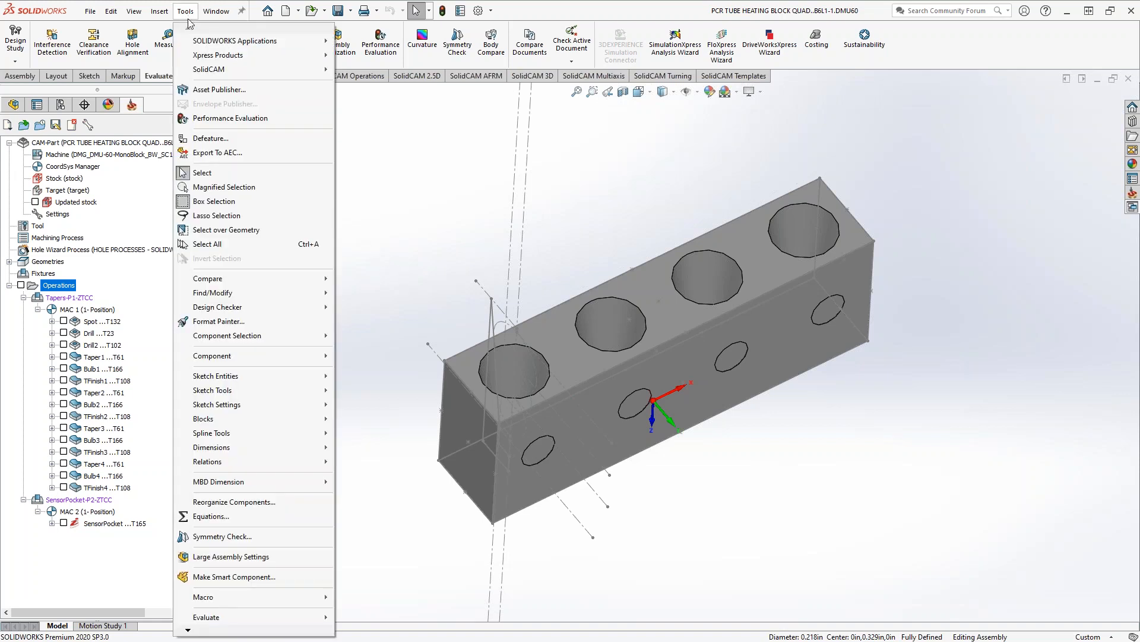
pyautogui.moveTo(218, 73)
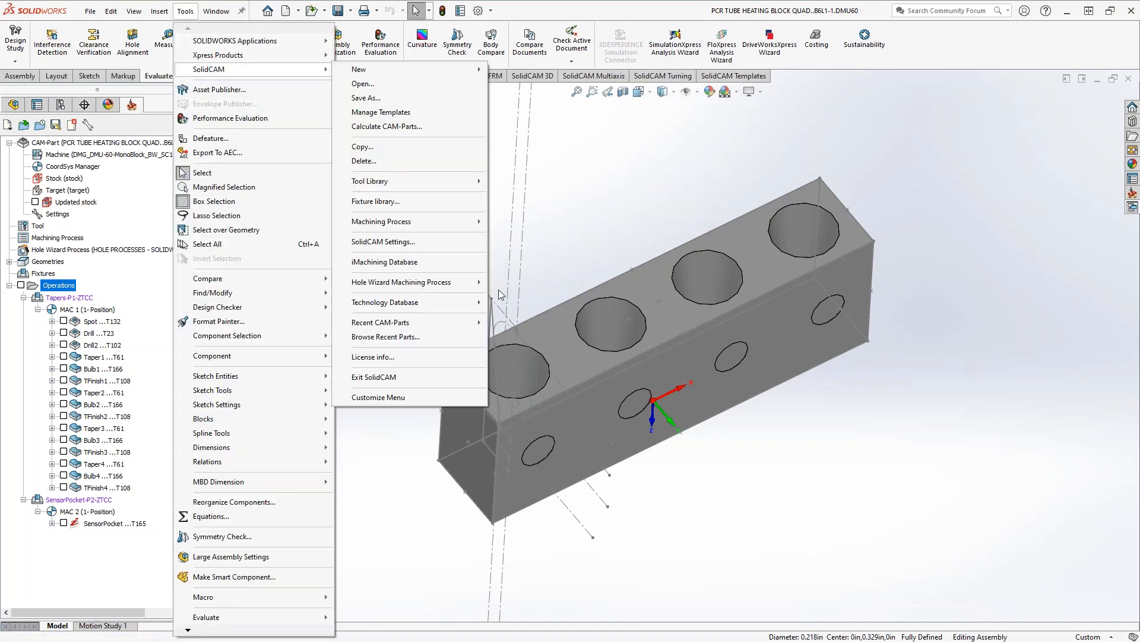
pyautogui.moveTo(458, 323)
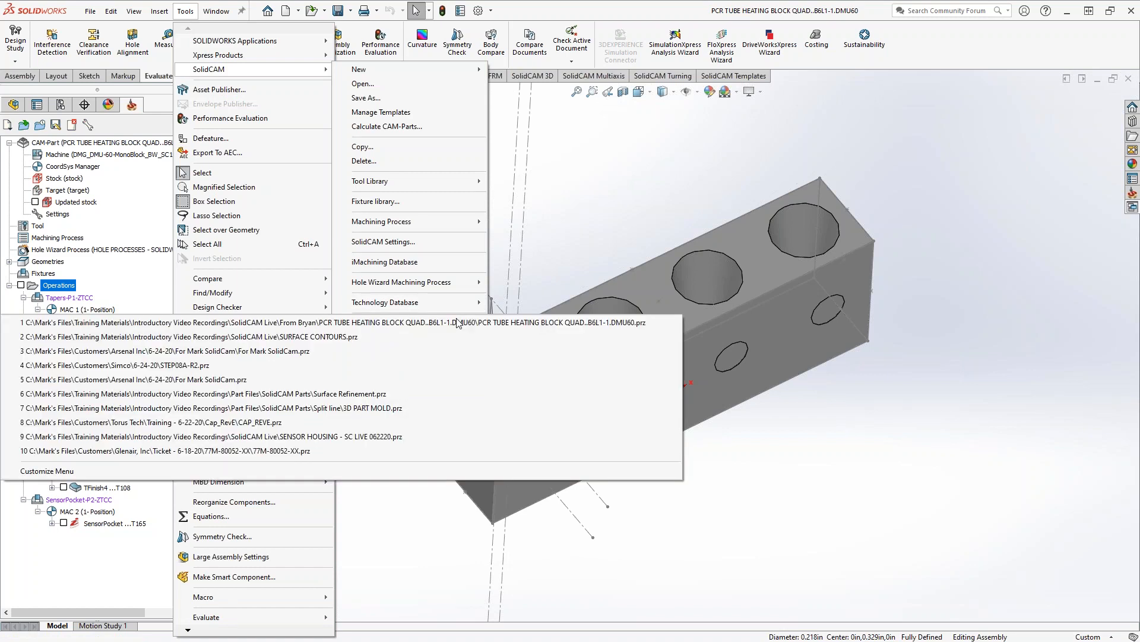
pyautogui.click(422, 323)
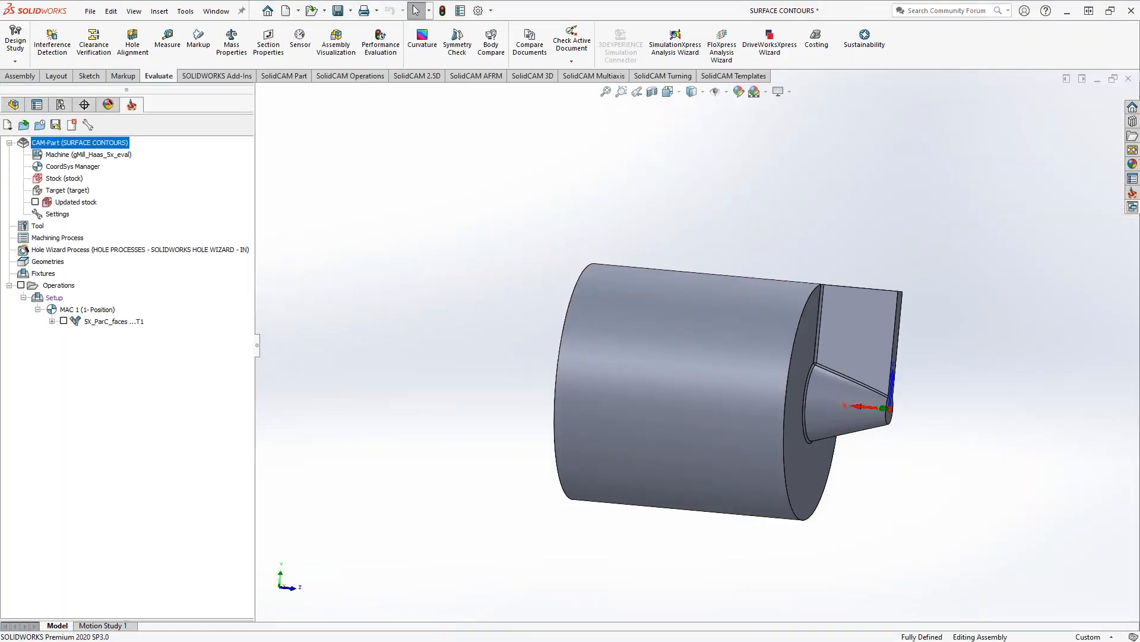
# Examine the fillet between the cone and the rib, displaying the 5X_ParC_faces operation temporarily on the model.
pyautogui.scroll(5, 643, 381)
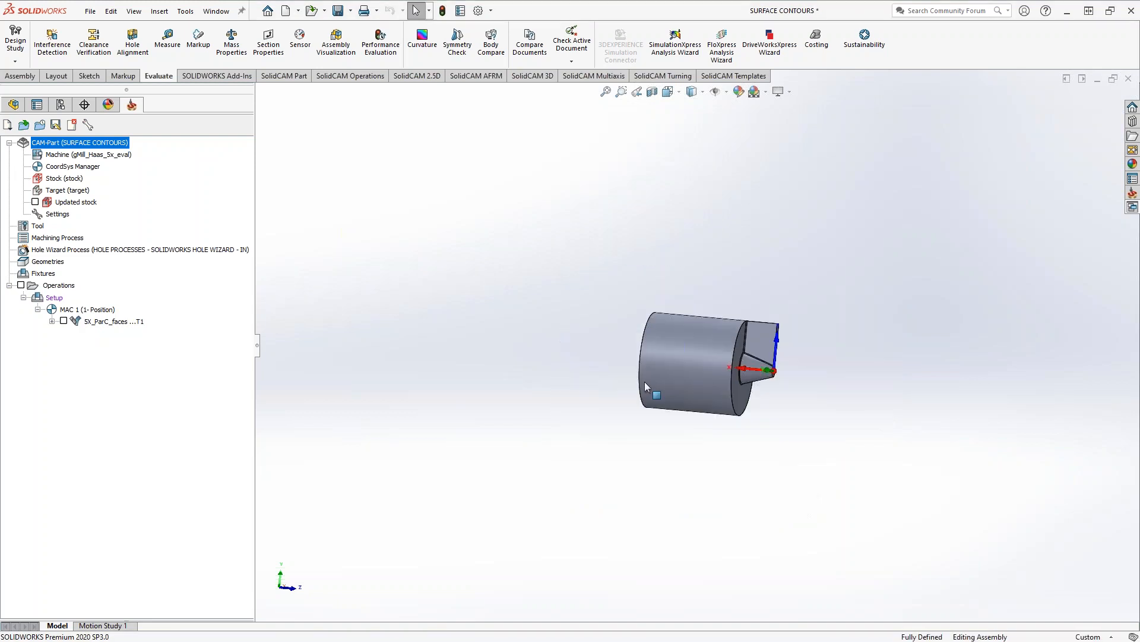
pyautogui.scroll(-3, 765, 373)
pyautogui.moveTo(736, 356); pyautogui.dragTo(707, 415, button='middle')
pyautogui.click(415, 10)
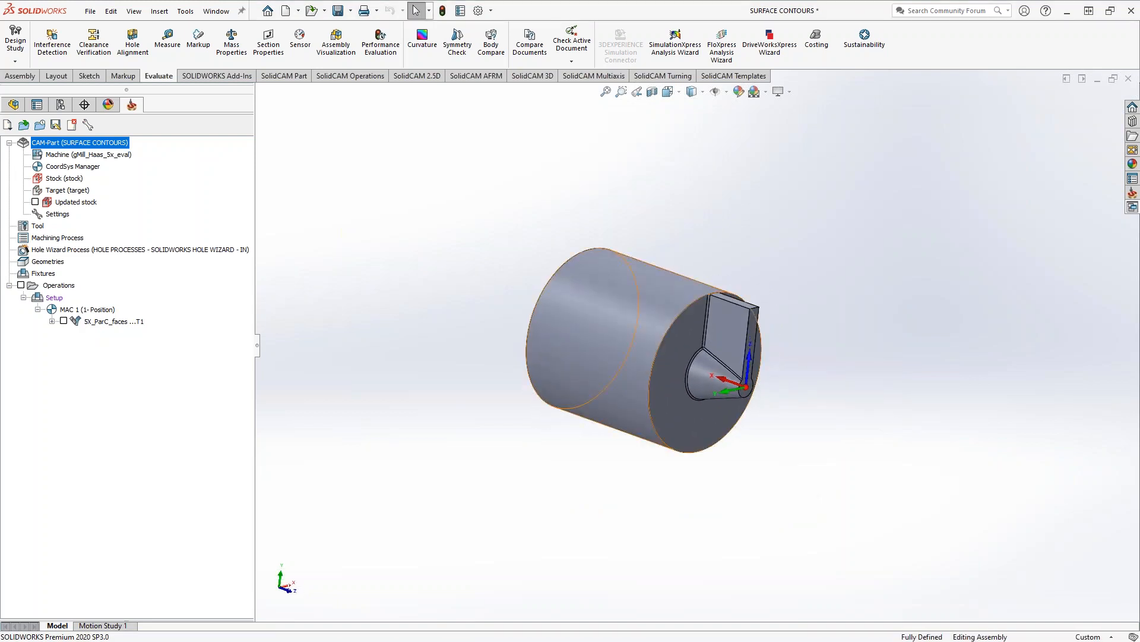
pyautogui.scroll(-3, 722, 335)
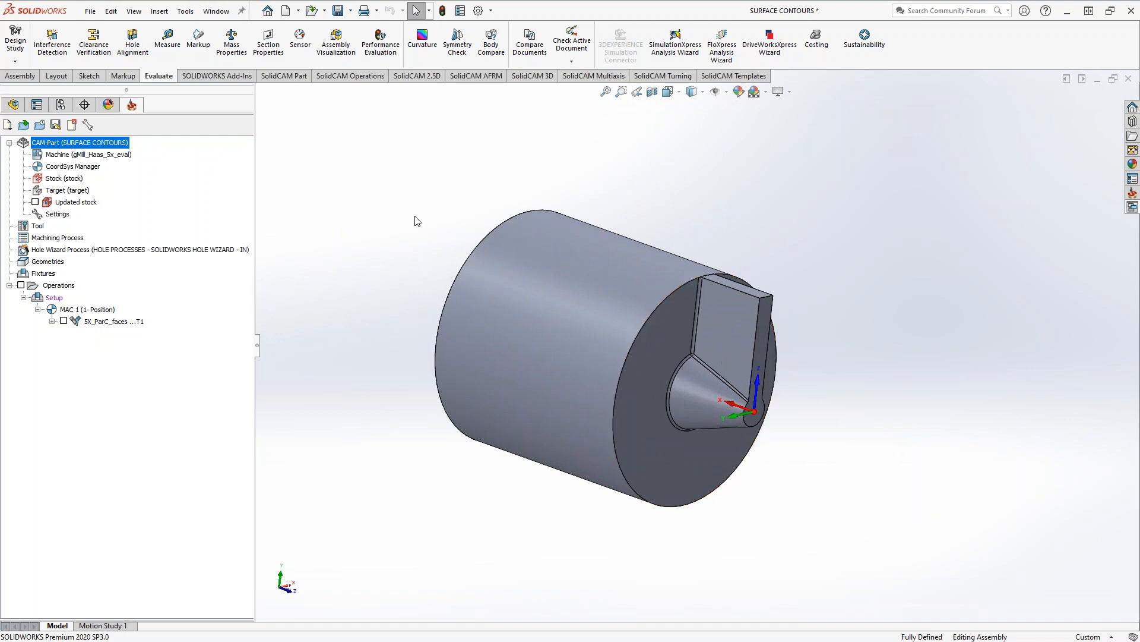
pyautogui.scroll(-5, 689, 386)
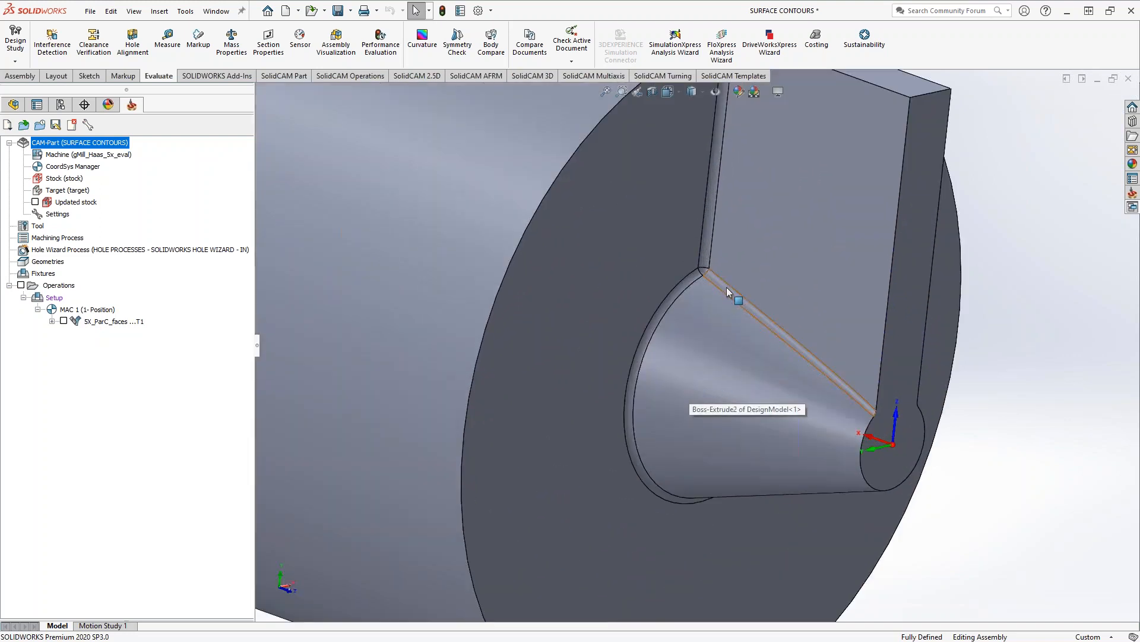
pyautogui.click(64, 321)
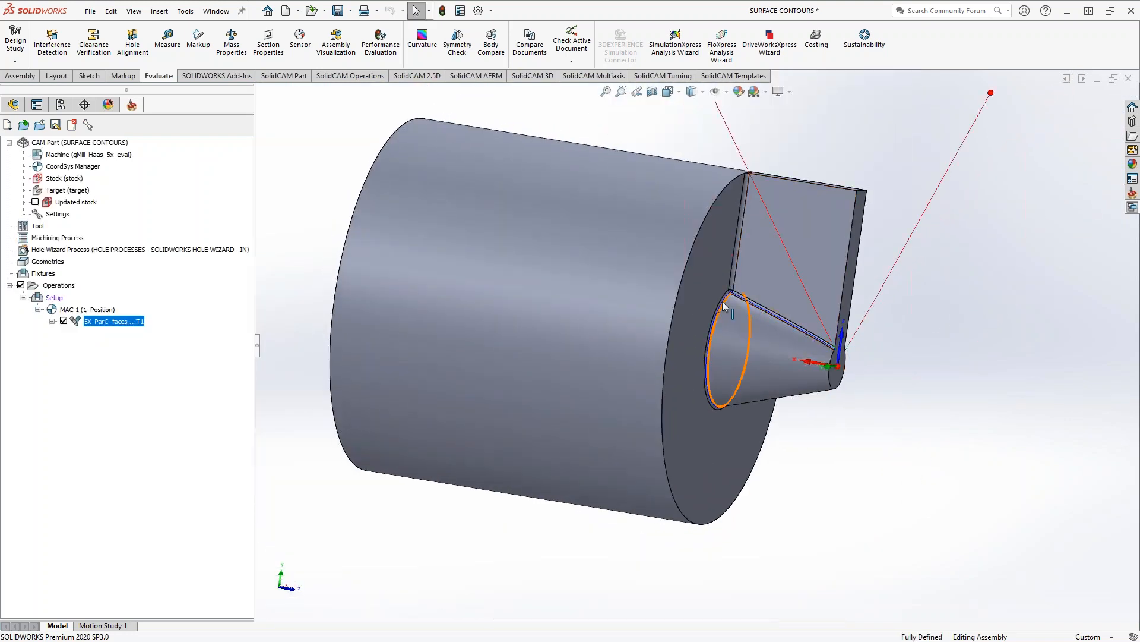
pyautogui.moveTo(705, 391); pyautogui.dragTo(652, 419, button='middle')
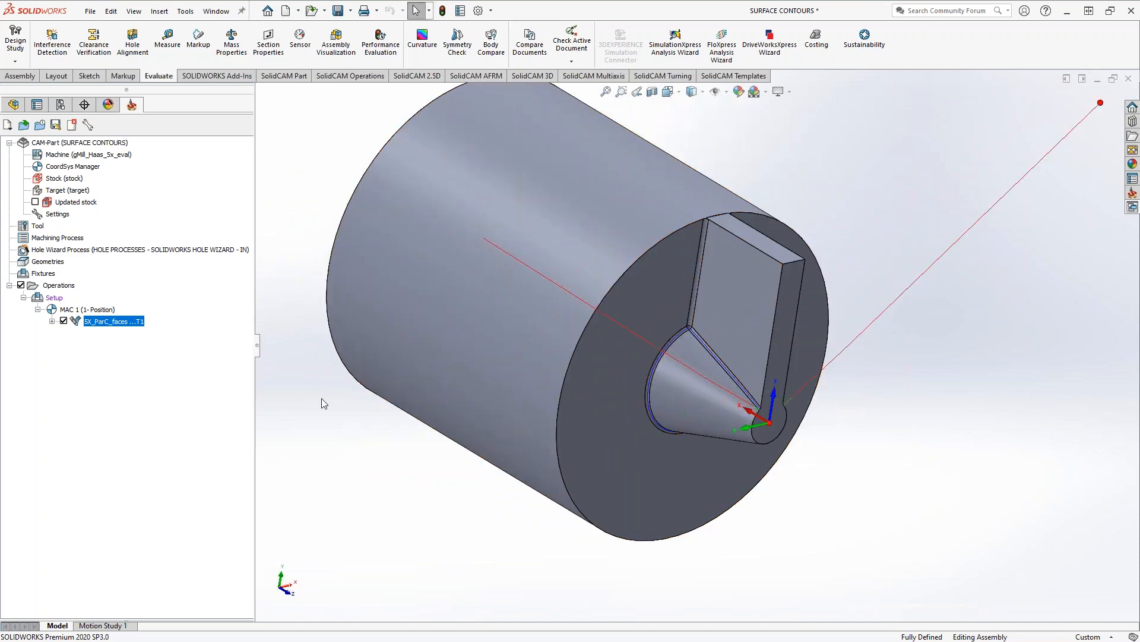
pyautogui.click(64, 321)
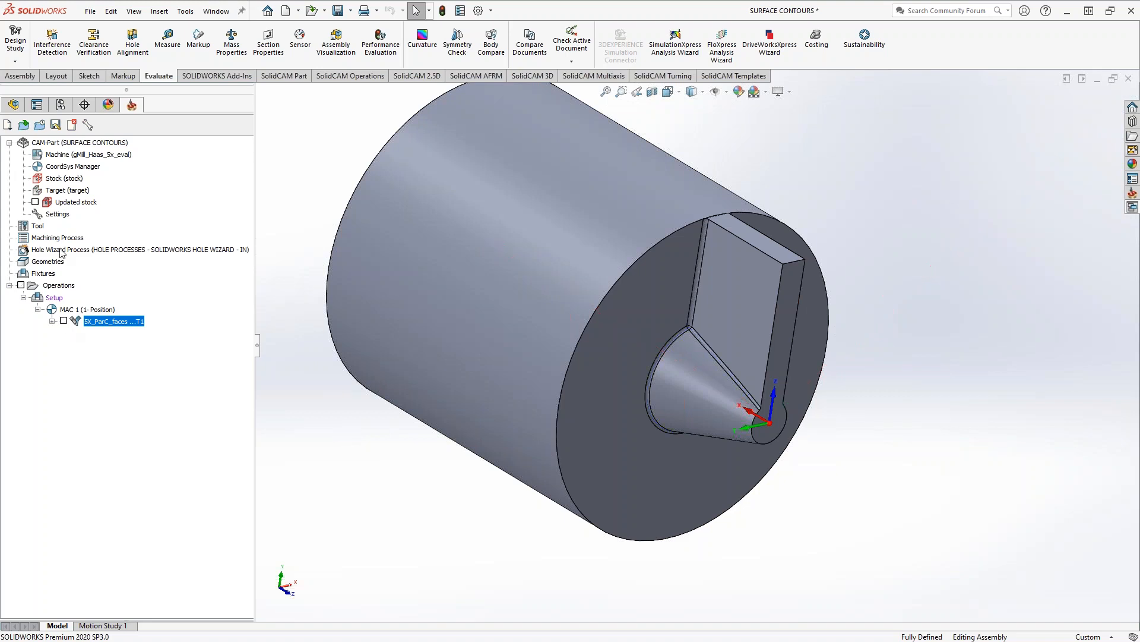
# Edit the DesignModel part within the assembly and show its Surface-Offset1 feature.
pyautogui.click(13, 105)
pyautogui.rightClick(112, 235)
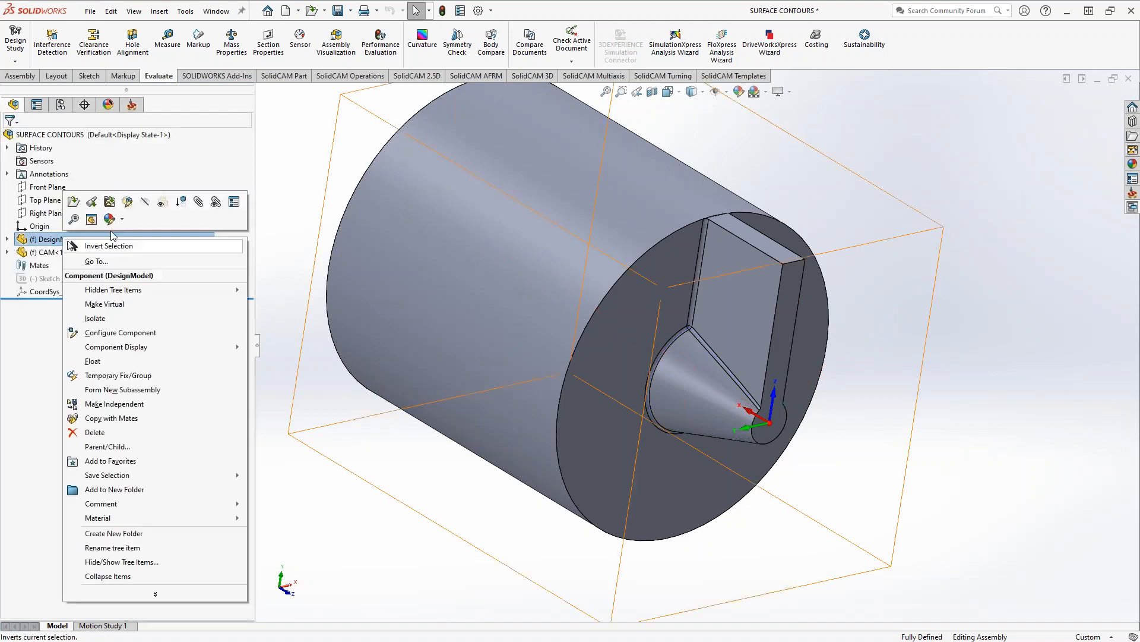
pyautogui.click(92, 202)
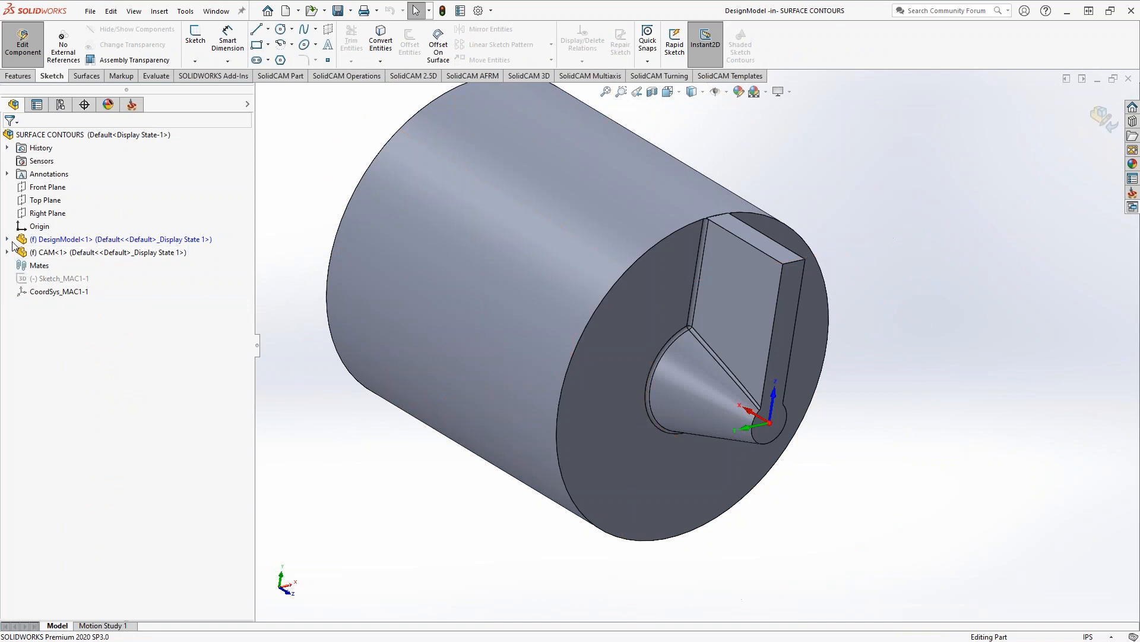
pyautogui.click(8, 240)
pyautogui.rightClick(60, 440)
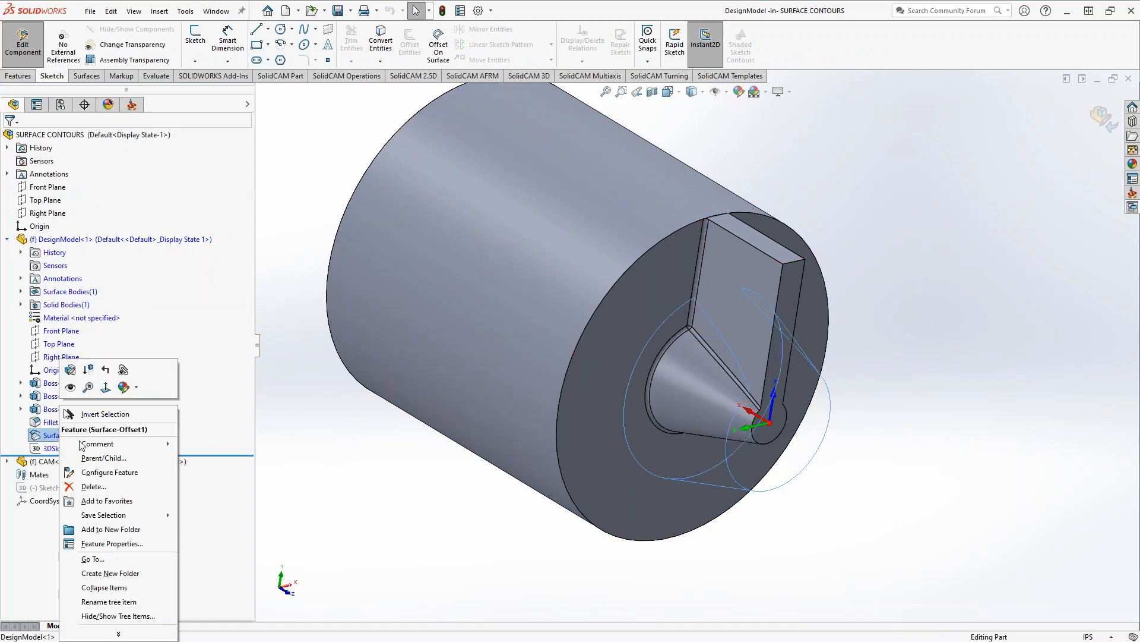
pyautogui.click(71, 388)
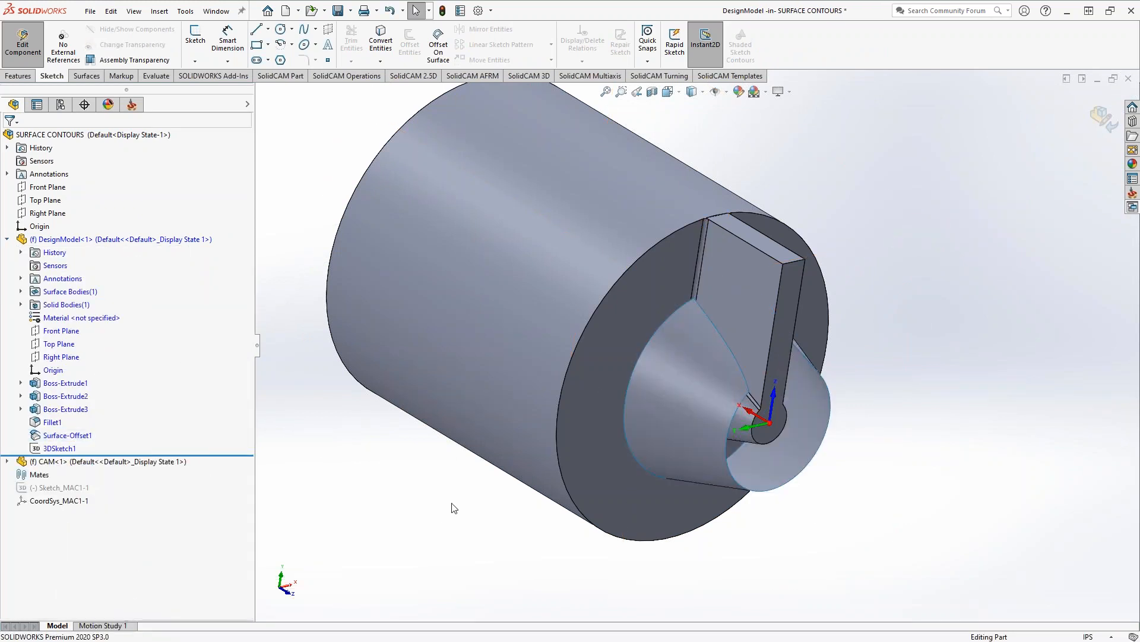
# Show 3DSketch1 of the DesignModel part and finish editing the component.
pyautogui.rightClick(60, 448)
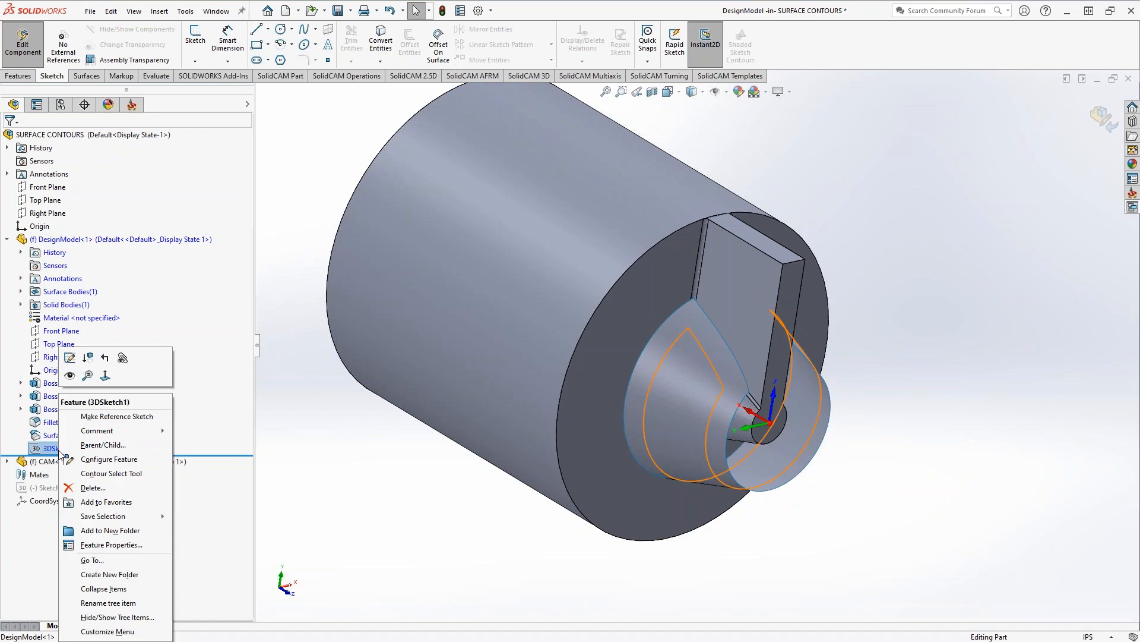
pyautogui.click(66, 384)
pyautogui.click(332, 538)
pyautogui.moveTo(474, 546)
pyautogui.mouseDown(button='middle')
pyautogui.moveTo(445, 499)
pyautogui.moveTo(377, 507)
pyautogui.moveTo(401, 503)
pyautogui.mouseUp(button='middle')
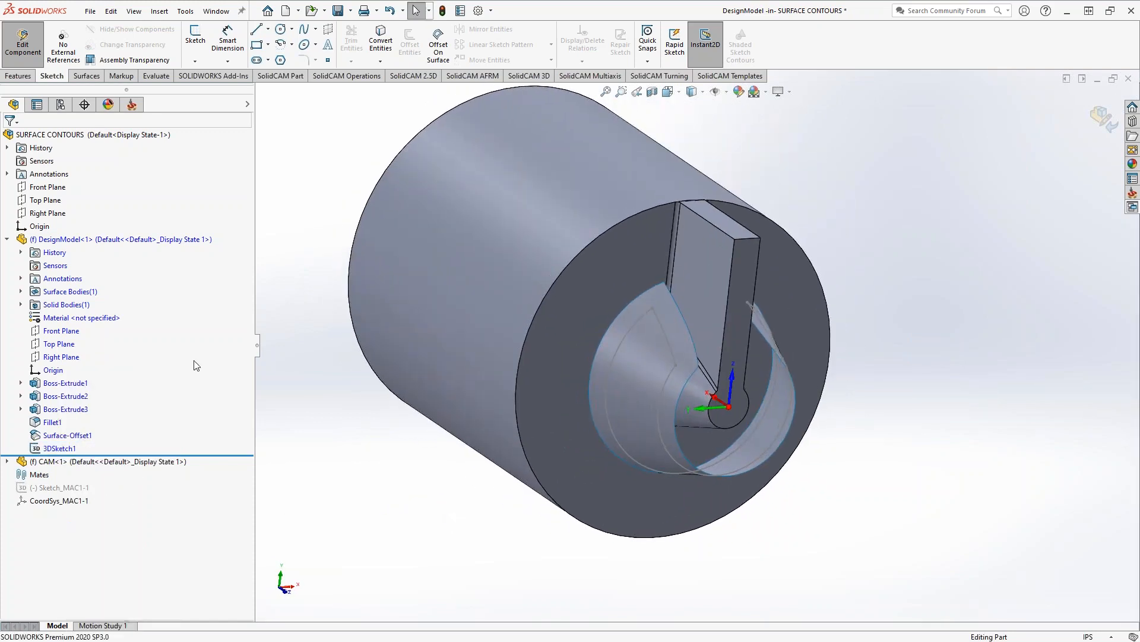
pyautogui.click(23, 42)
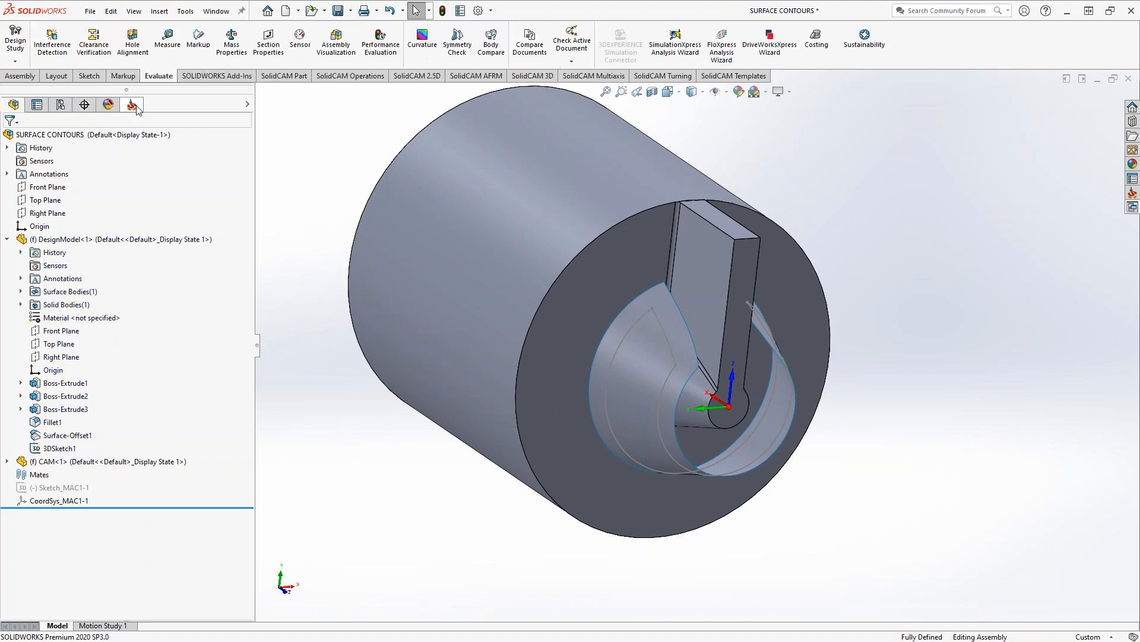
# Open the 5X_ParC_faces operation, show the contour1 tilt curve used for its tool axis control on the model, and exit the operation.
pyautogui.doubleClick(125, 321)
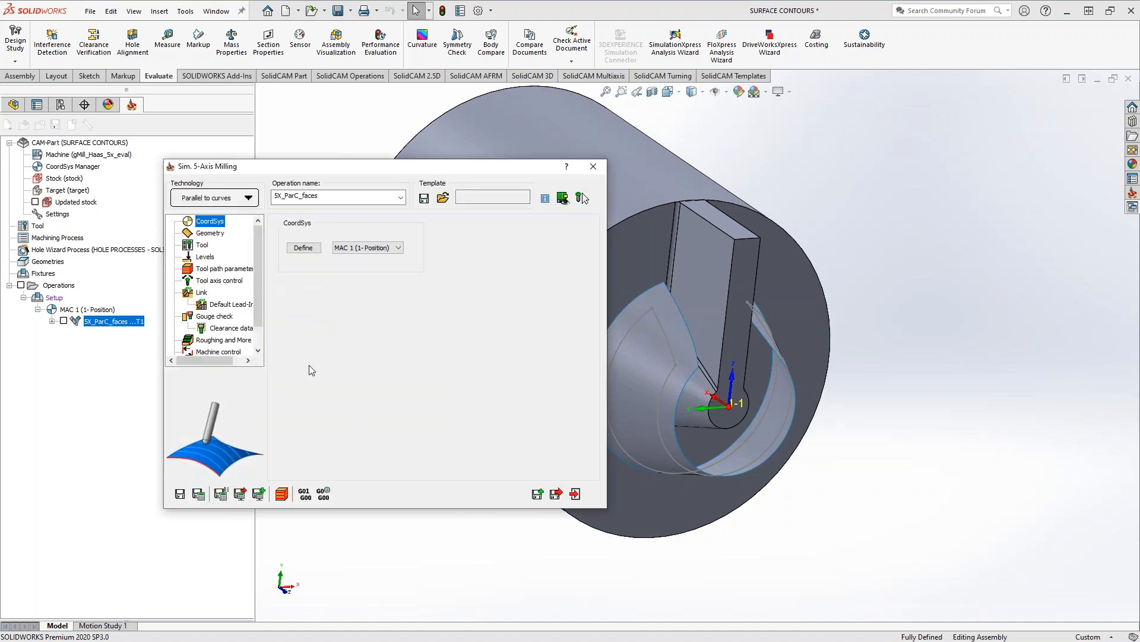
pyautogui.click(215, 282)
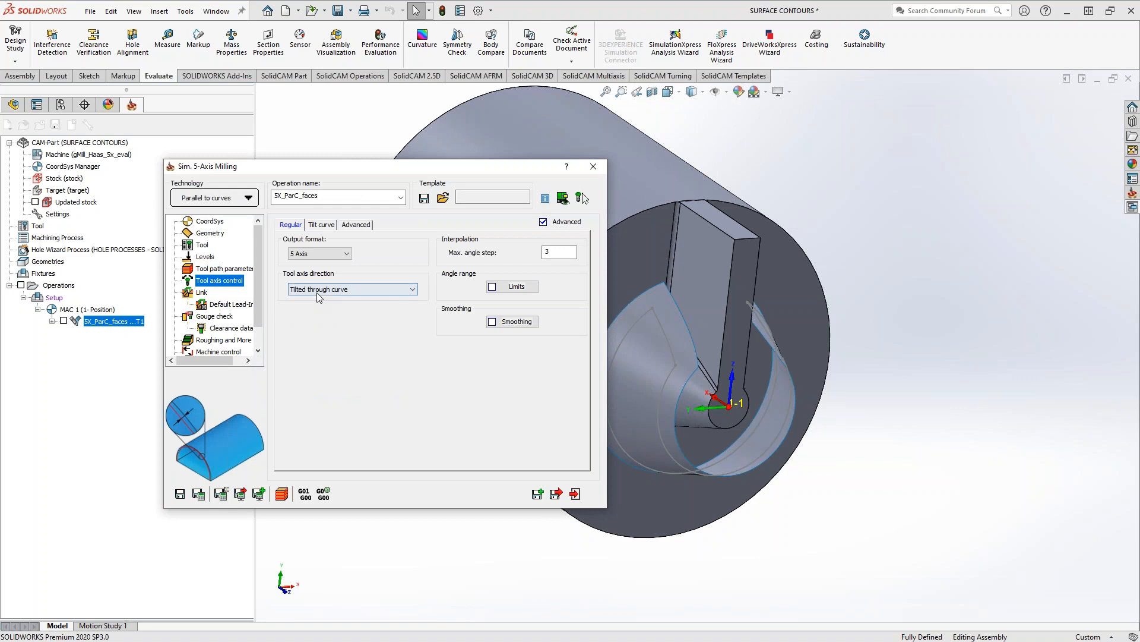
pyautogui.click(324, 229)
pyautogui.click(457, 271)
pyautogui.moveTo(658, 418); pyautogui.dragTo(716, 310, button='middle')
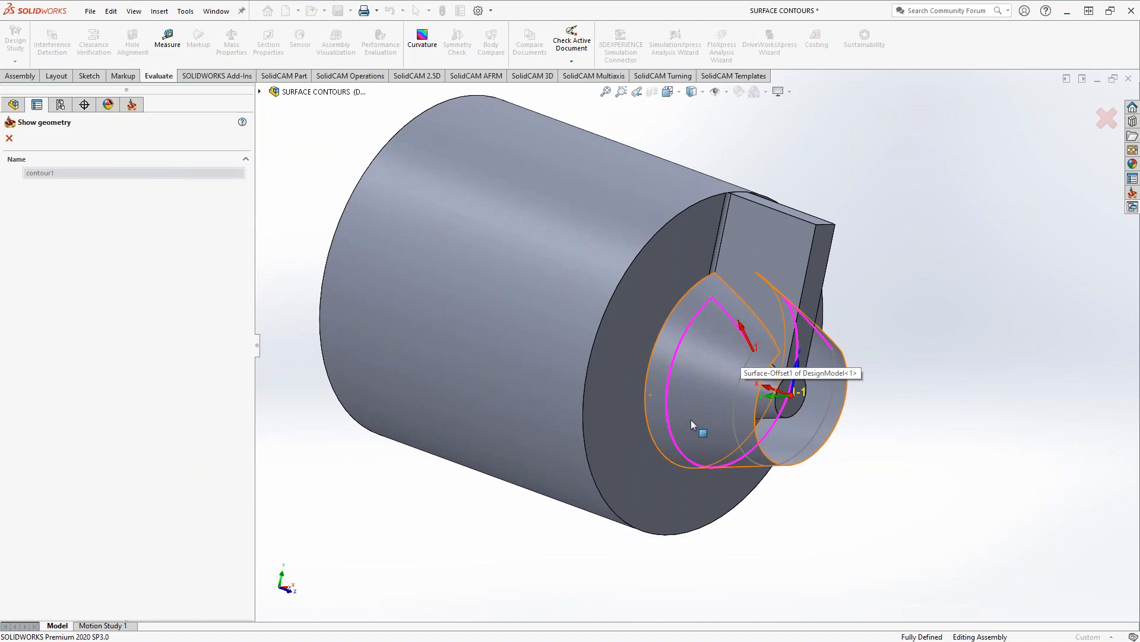
pyautogui.click(9, 138)
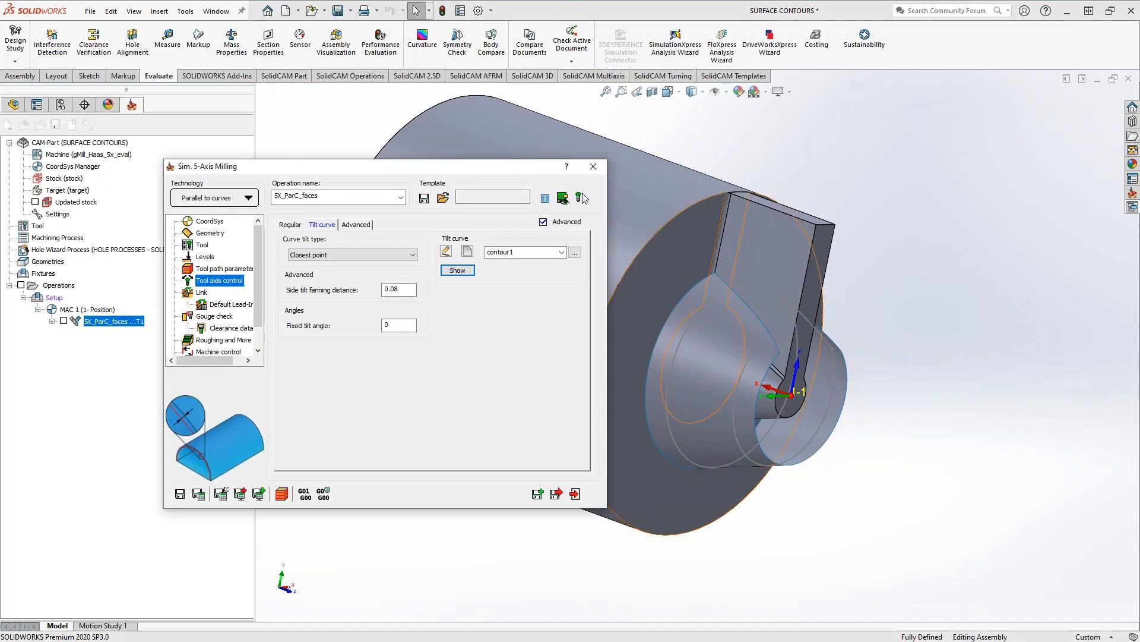
pyautogui.moveTo(725, 408); pyautogui.dragTo(768, 349, button='middle')
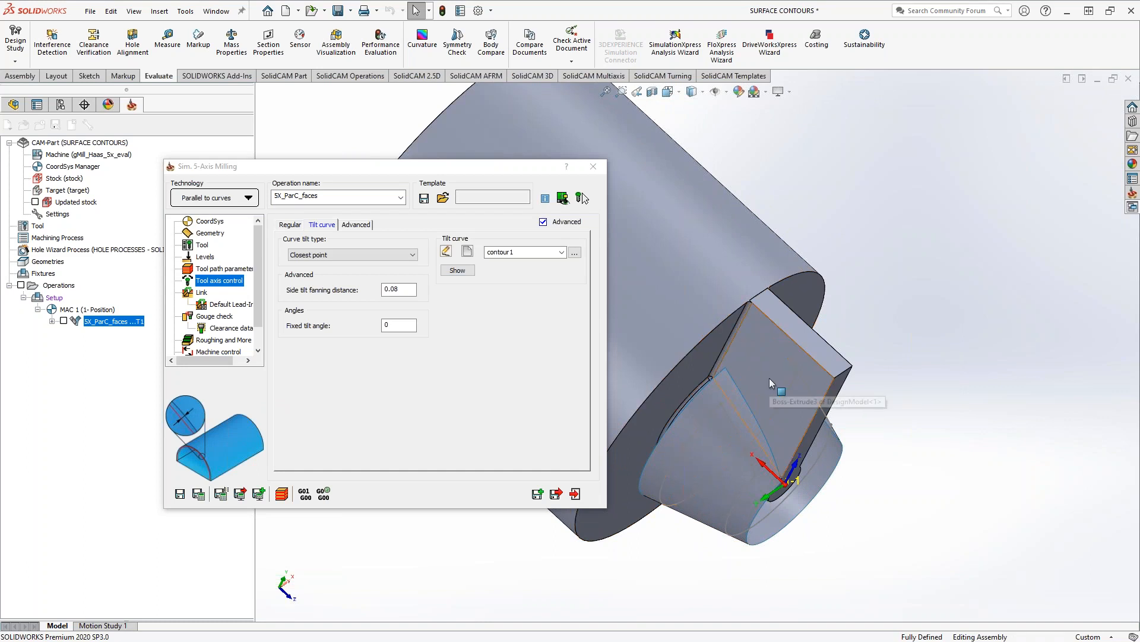
pyautogui.click(575, 494)
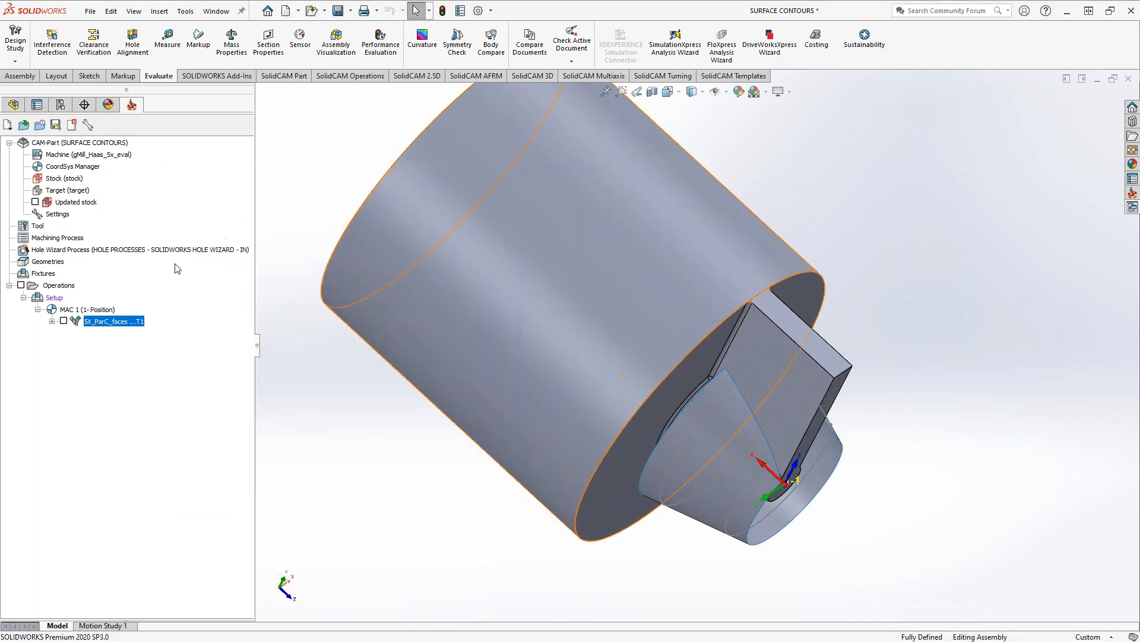
# Edit the DesignModel part within the assembly and hide its Surface-Offset1 and 3DSketch1 features.
pyautogui.click(14, 105)
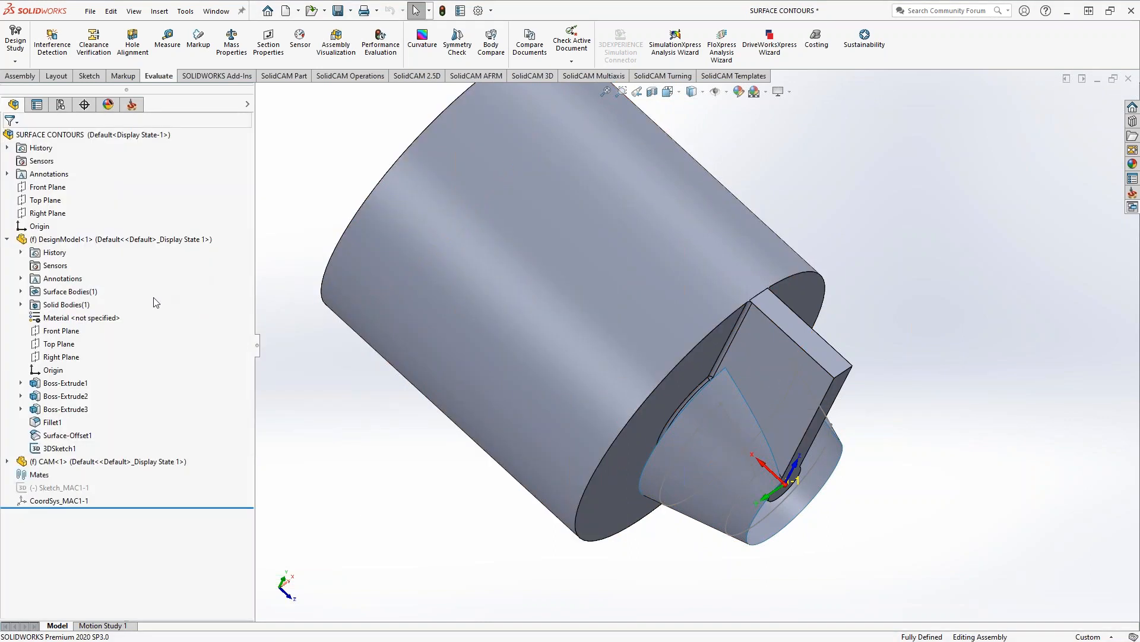
pyautogui.rightClick(84, 240)
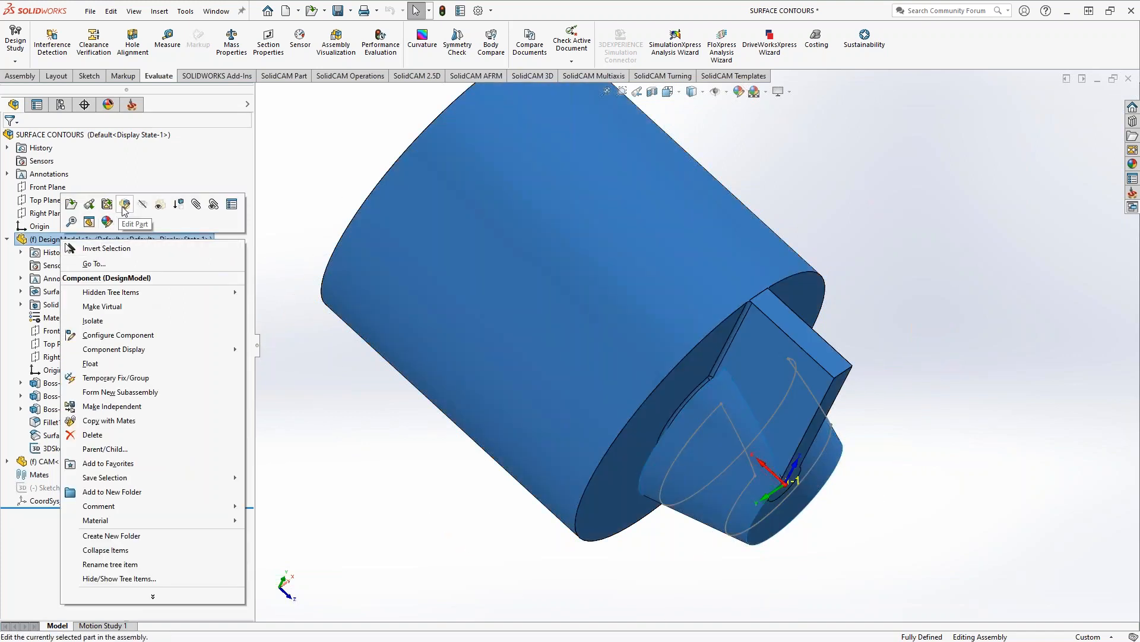
pyautogui.click(123, 229)
pyautogui.click(49, 437)
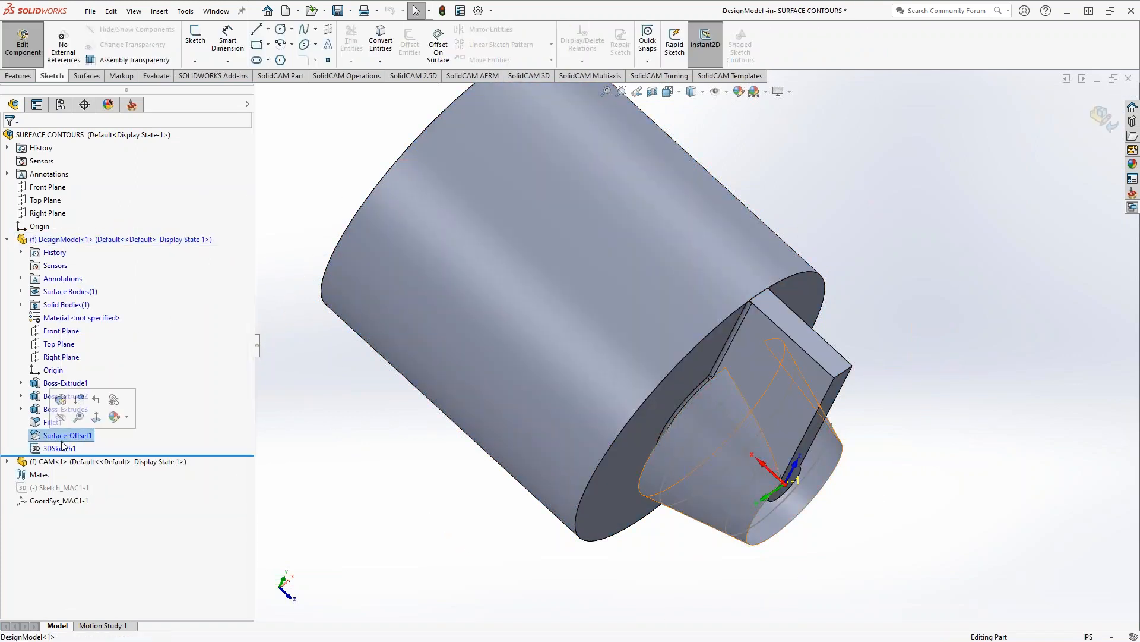
pyautogui.keyDown('ctrl'); pyautogui.click(53, 449); pyautogui.keyUp('ctrl')
pyautogui.rightClick(53, 449)
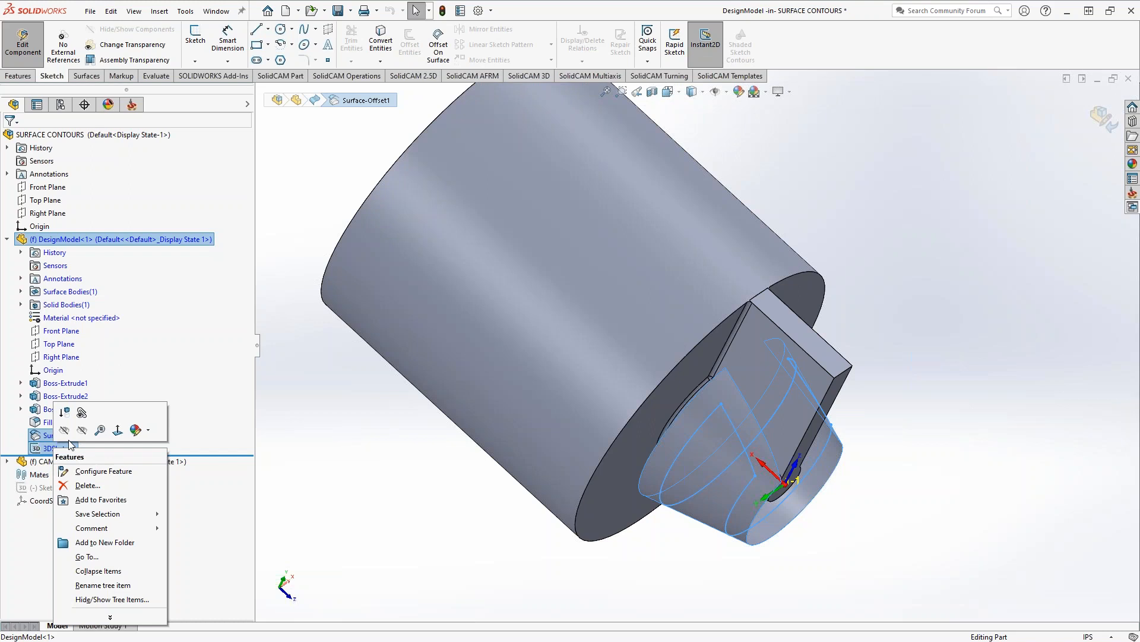
pyautogui.click(87, 437)
pyautogui.click(393, 481)
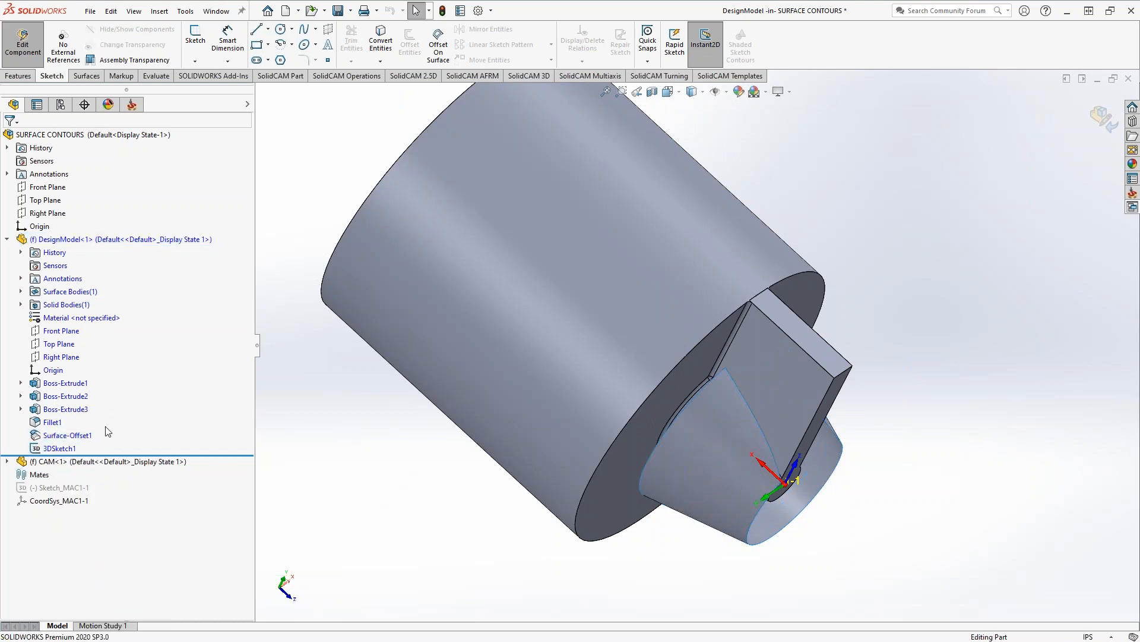
pyautogui.rightClick(79, 437)
pyautogui.click(110, 394)
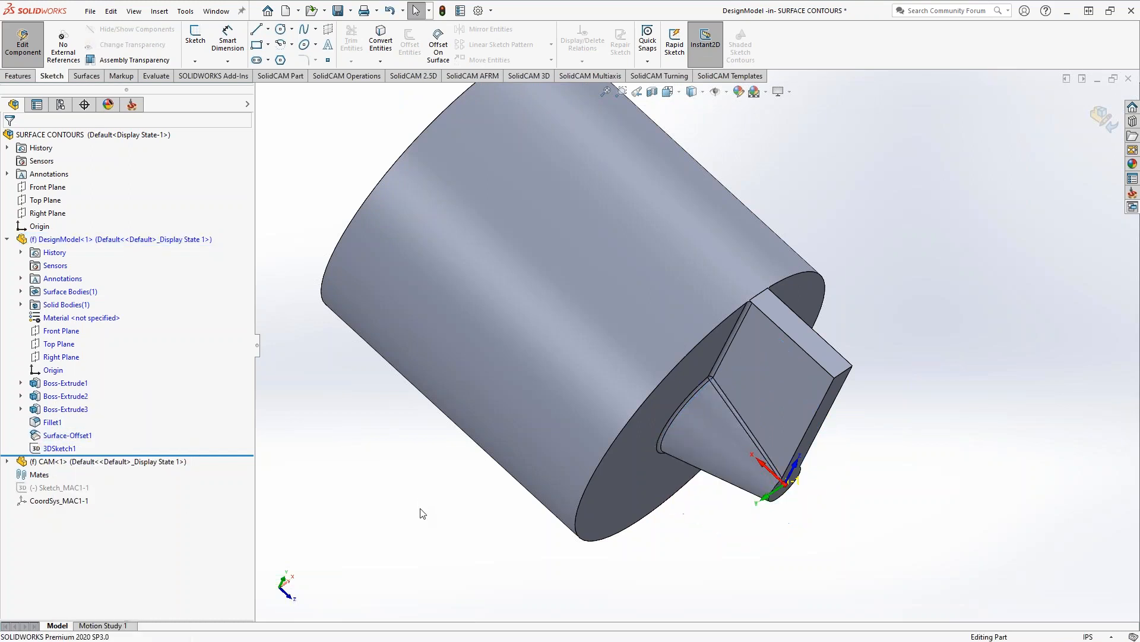
pyautogui.moveTo(423, 464); pyautogui.dragTo(409, 402, button='middle')
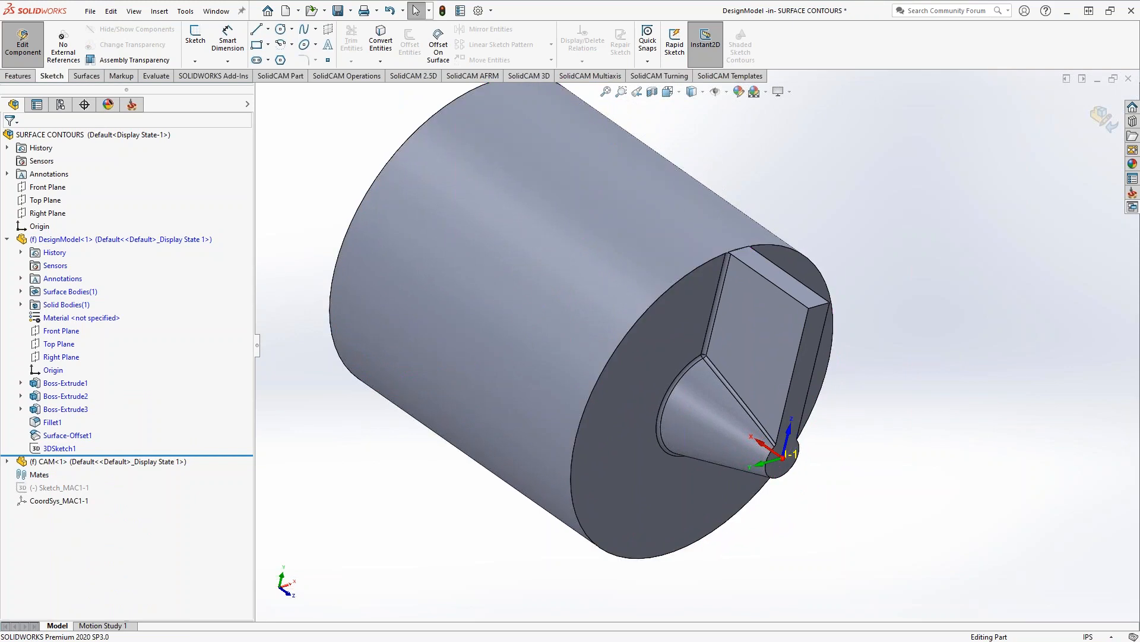
# Create an offset surface outward from the cone face, raising the offset distance past 0.50 in.
pyautogui.click(89, 76)
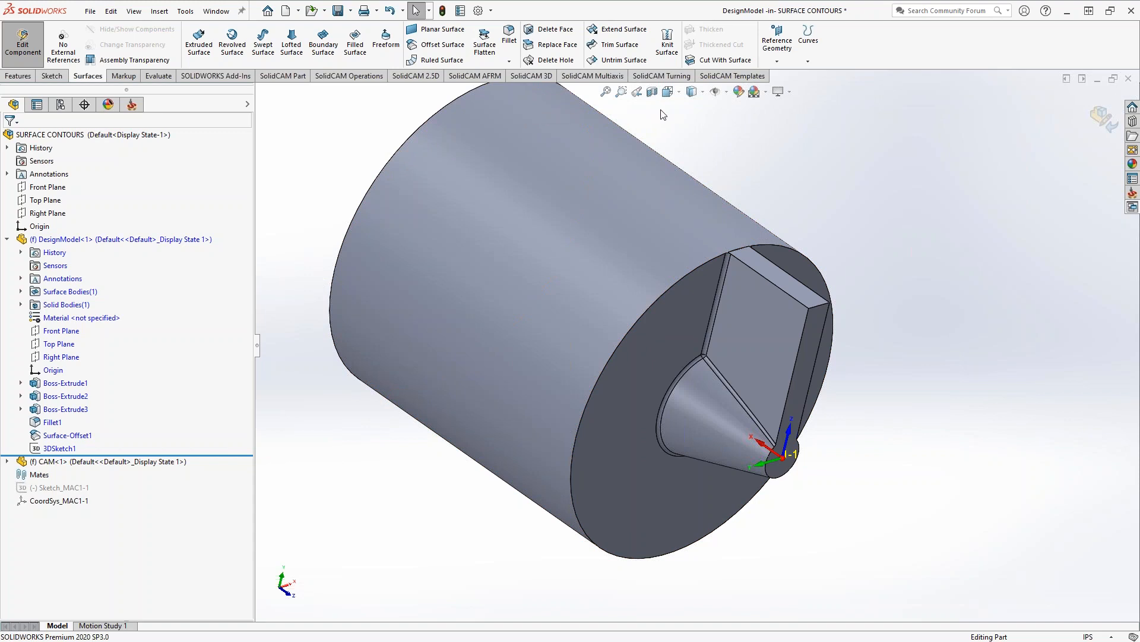
pyautogui.click(428, 47)
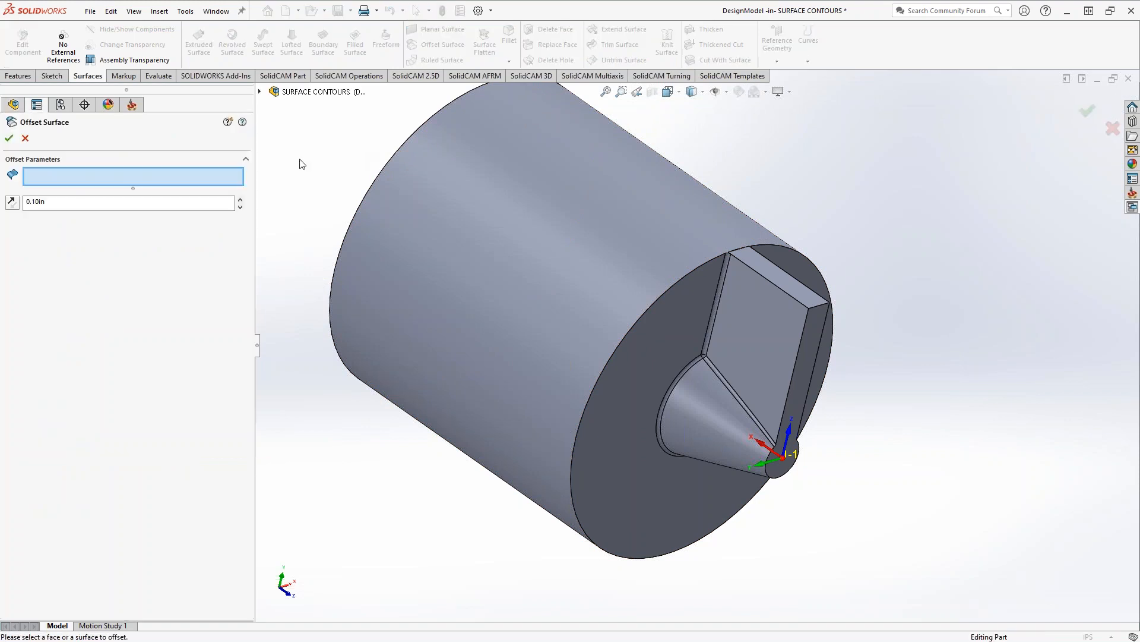
pyautogui.click(698, 424)
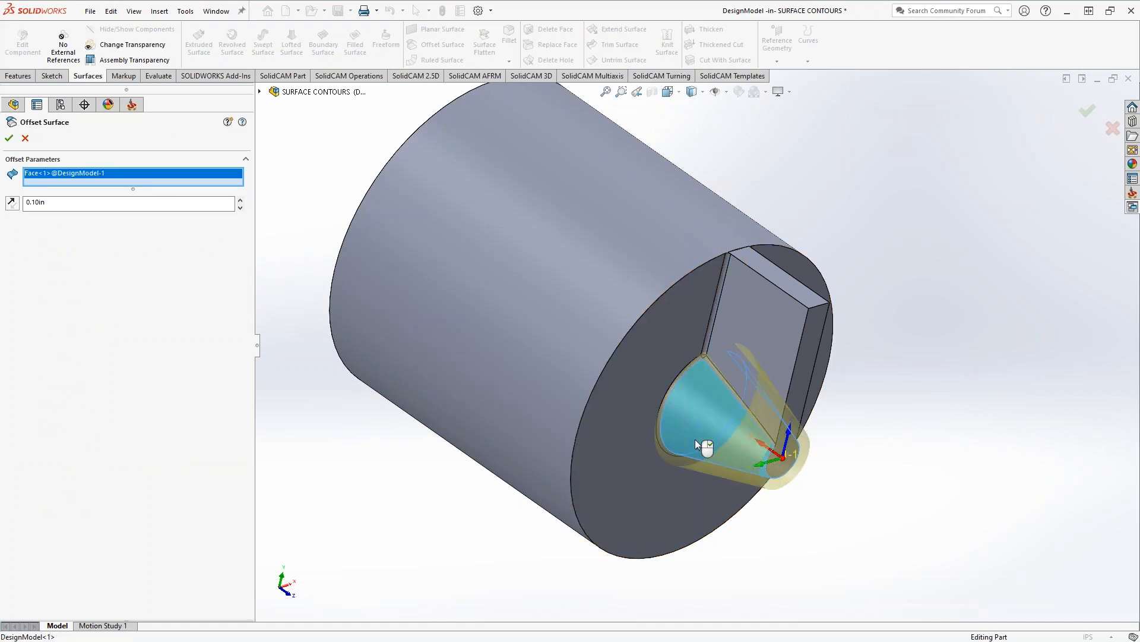
pyautogui.scroll(-3, 738, 500)
pyautogui.moveTo(740, 501); pyautogui.dragTo(692, 451, button='middle')
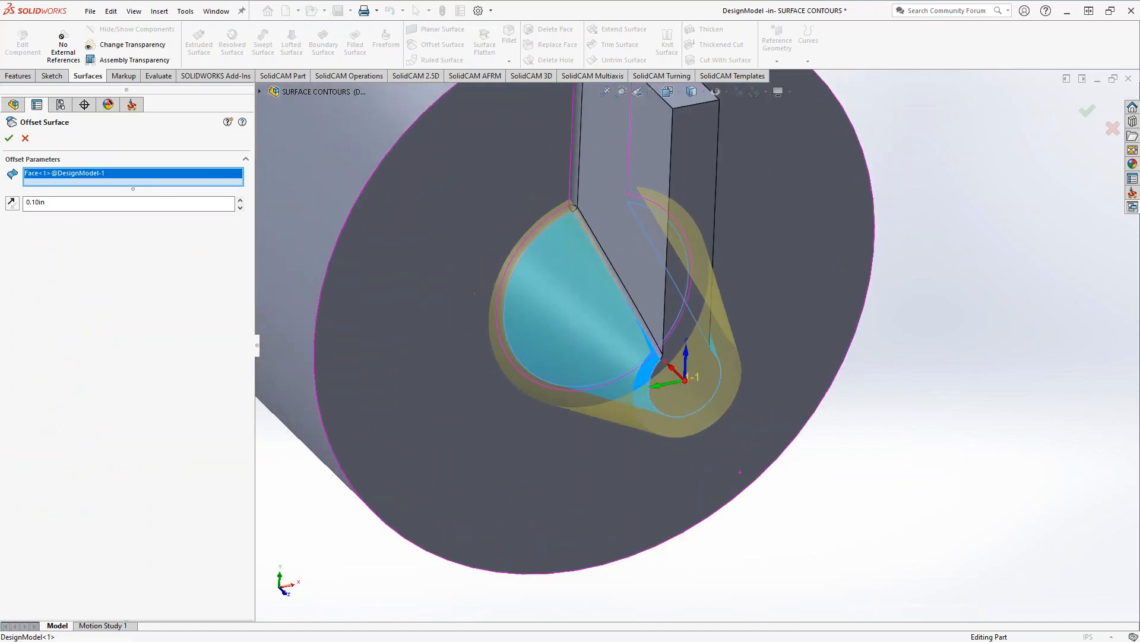
pyautogui.click(240, 201)
pyautogui.click(240, 200)
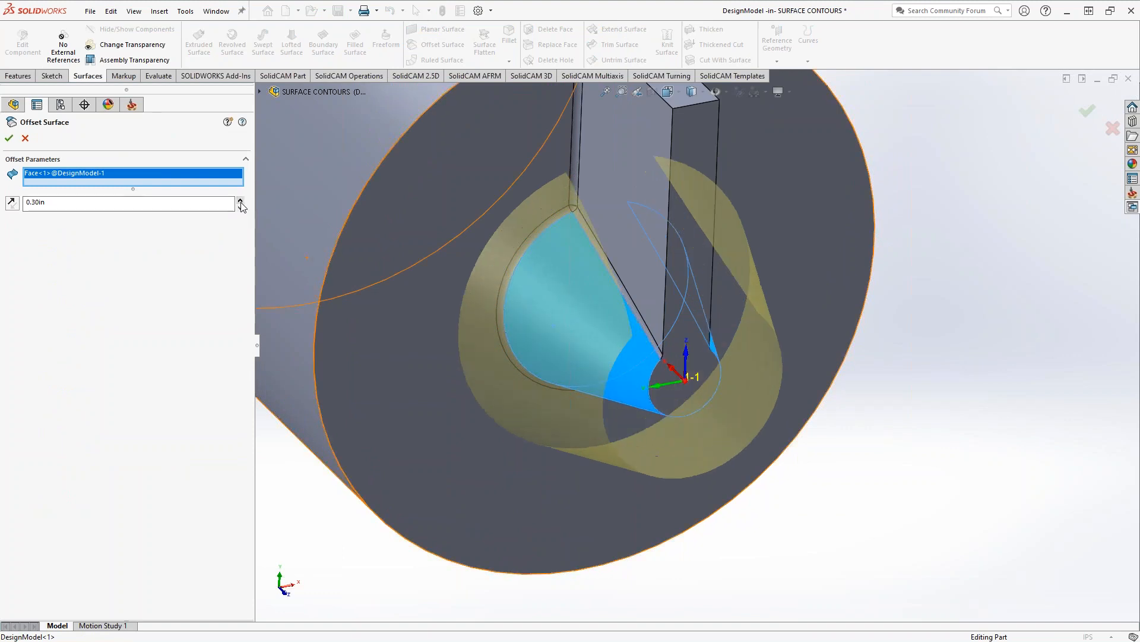
pyautogui.click(240, 201)
pyautogui.moveTo(539, 326); pyautogui.dragTo(575, 303, button='middle')
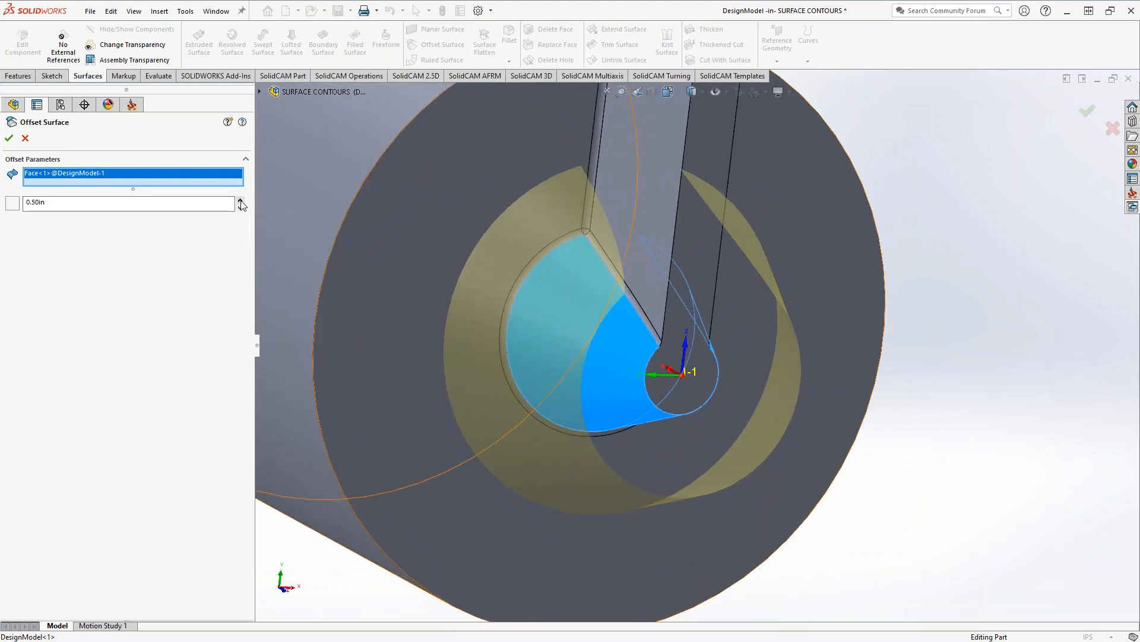
pyautogui.click(240, 200)
pyautogui.click(9, 138)
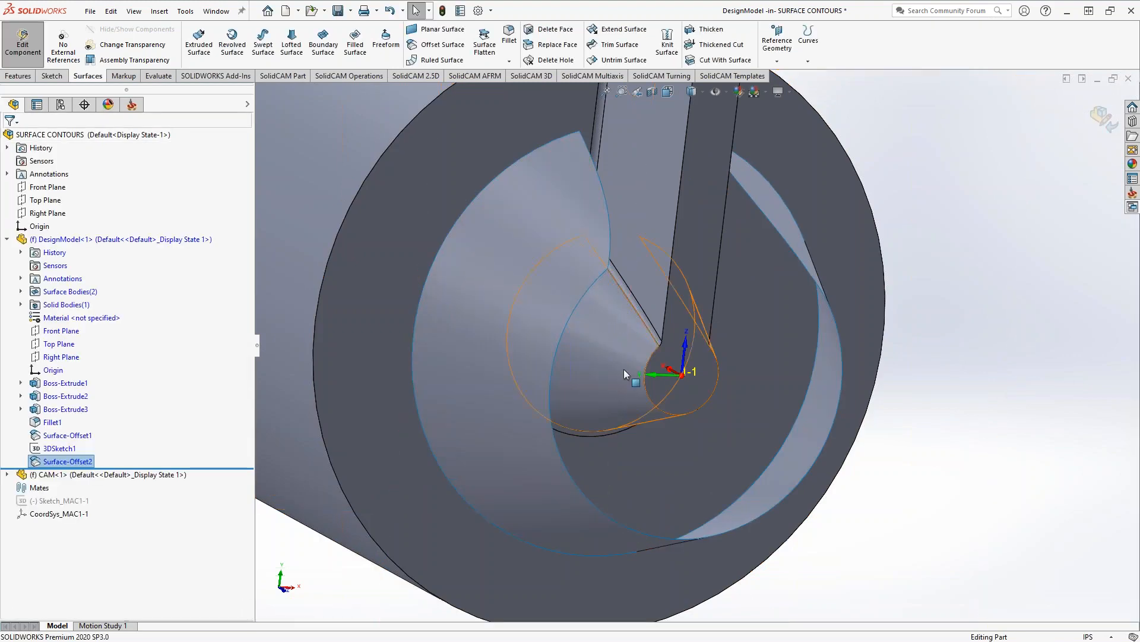
pyautogui.scroll(3, 624, 369)
pyautogui.moveTo(624, 358); pyautogui.dragTo(538, 345, button='middle')
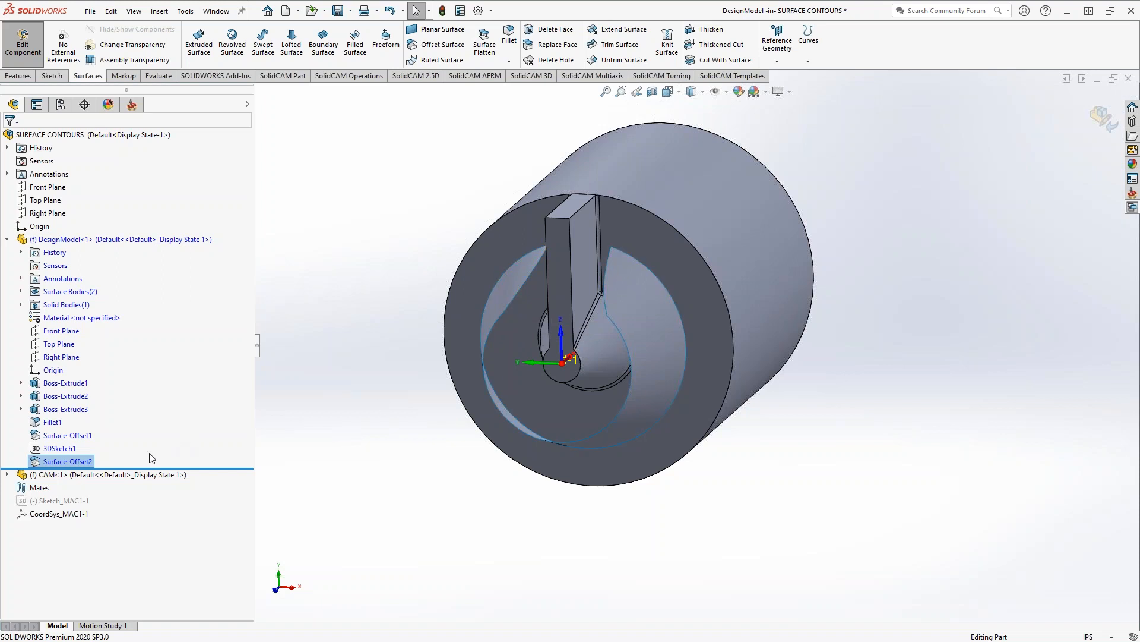
pyautogui.click(369, 296)
# Try an Offset On Surface of 0.10 in along the boundary of the new offset surface.
pyautogui.moveTo(359, 313); pyautogui.dragTo(601, 311, button='middle')
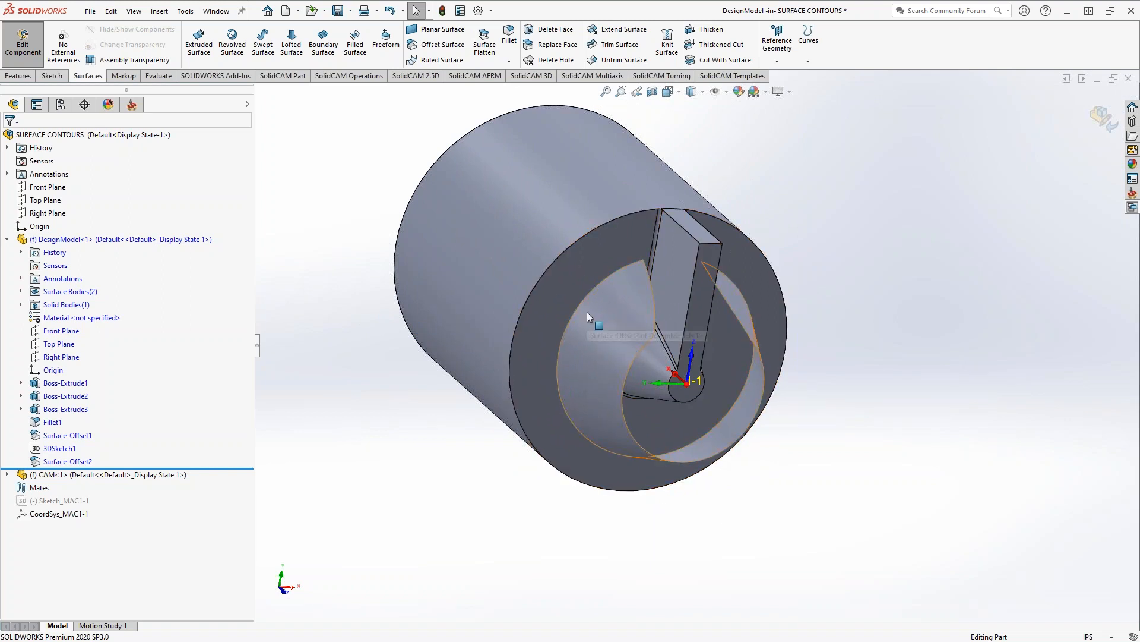
pyautogui.click(651, 298)
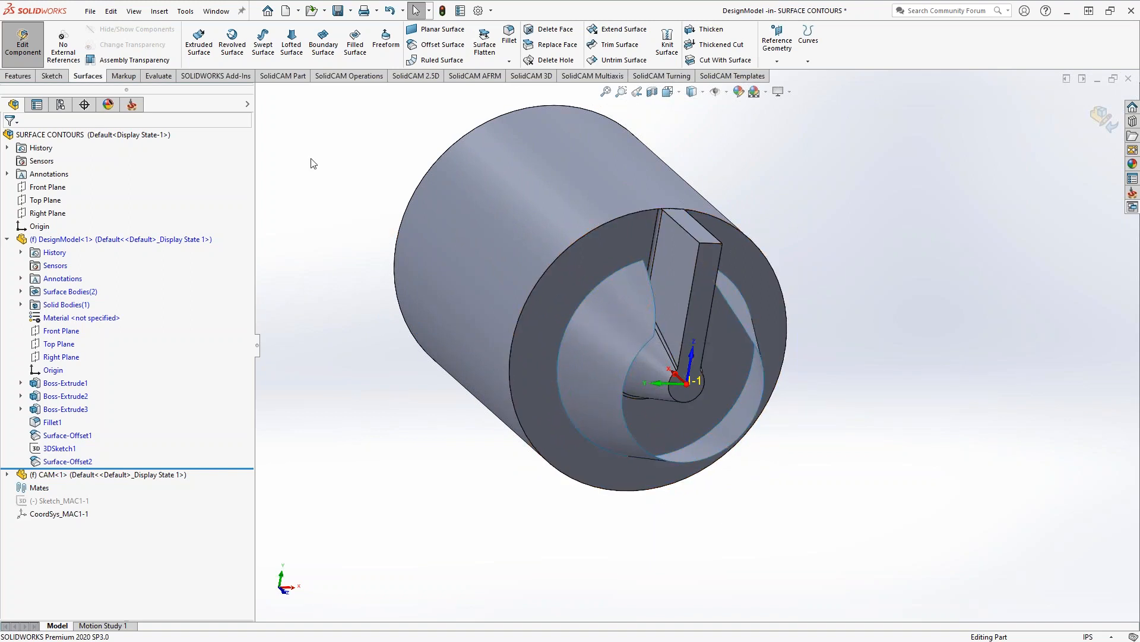
pyautogui.click(44, 80)
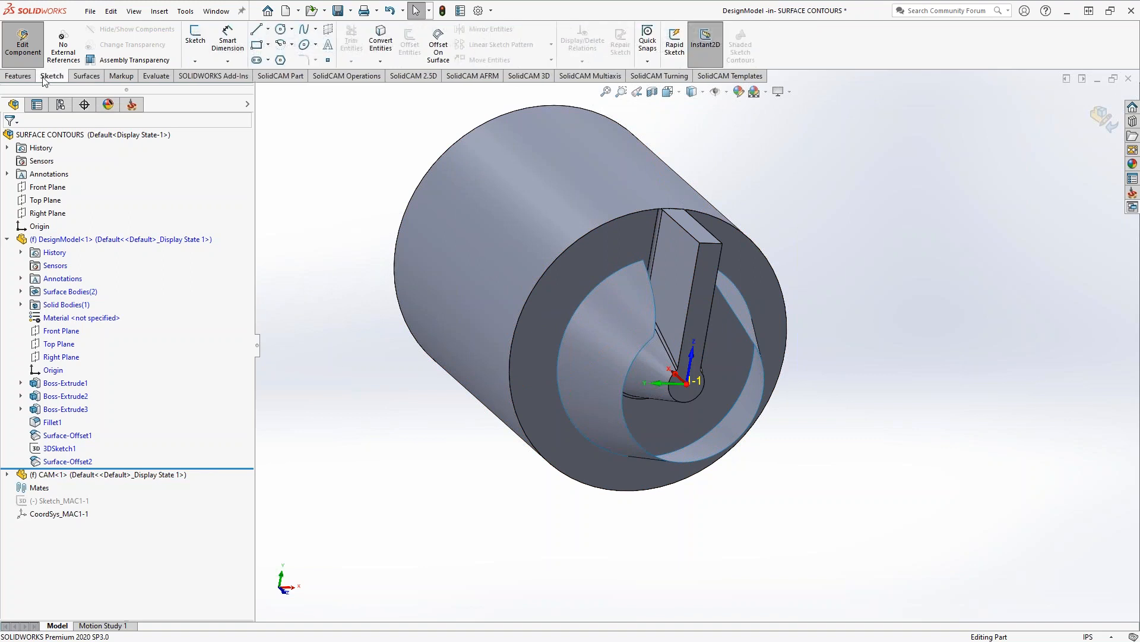
pyautogui.click(441, 57)
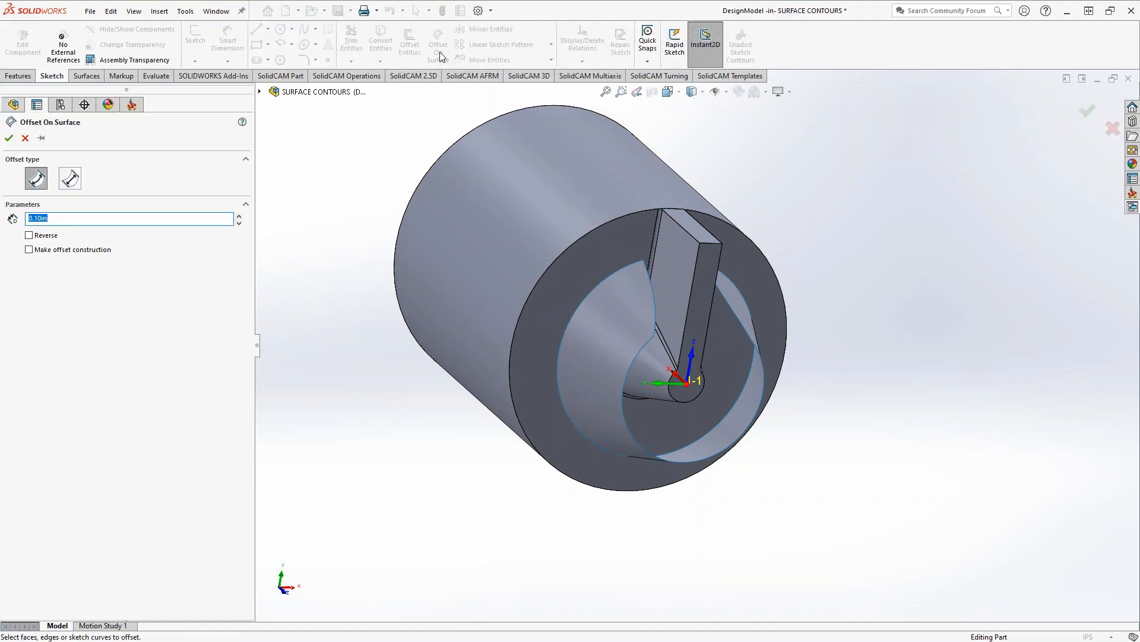
pyautogui.click(606, 331)
pyautogui.moveTo(441, 458); pyautogui.dragTo(549, 439, button='middle')
pyautogui.scroll(-5, 549, 439)
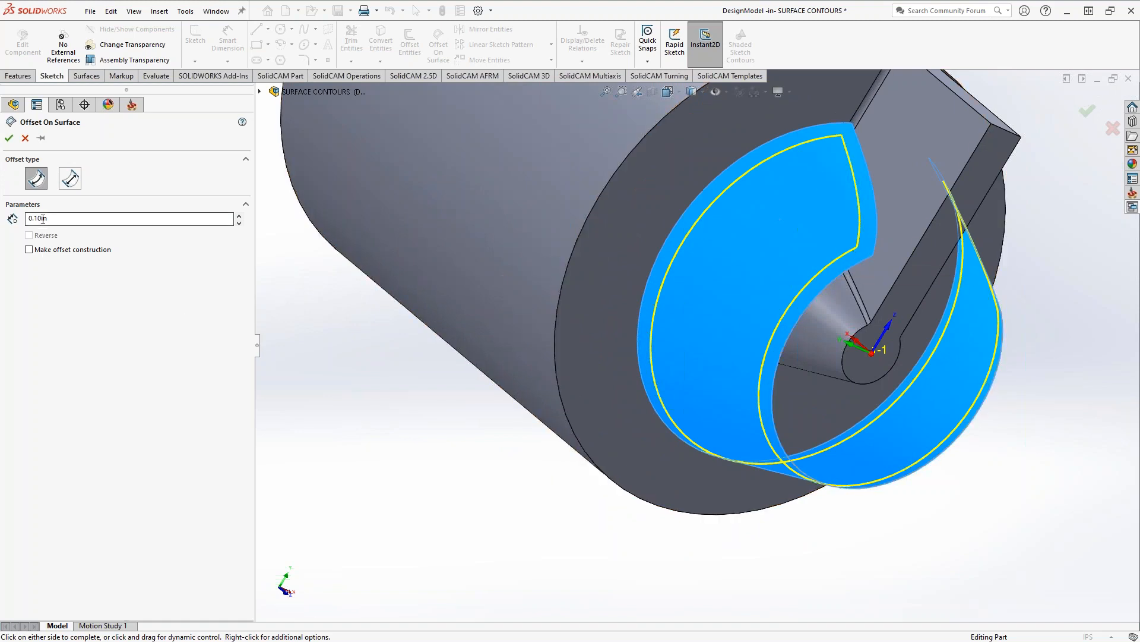
pyautogui.moveTo(832, 315); pyautogui.dragTo(812, 224, button='middle')
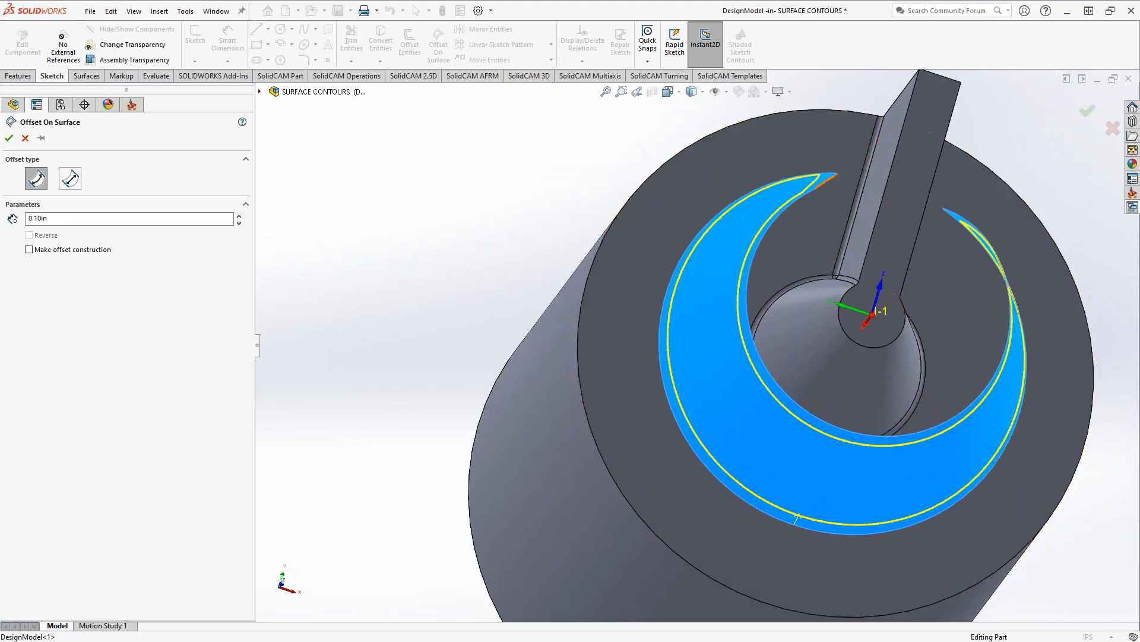
pyautogui.click(814, 226)
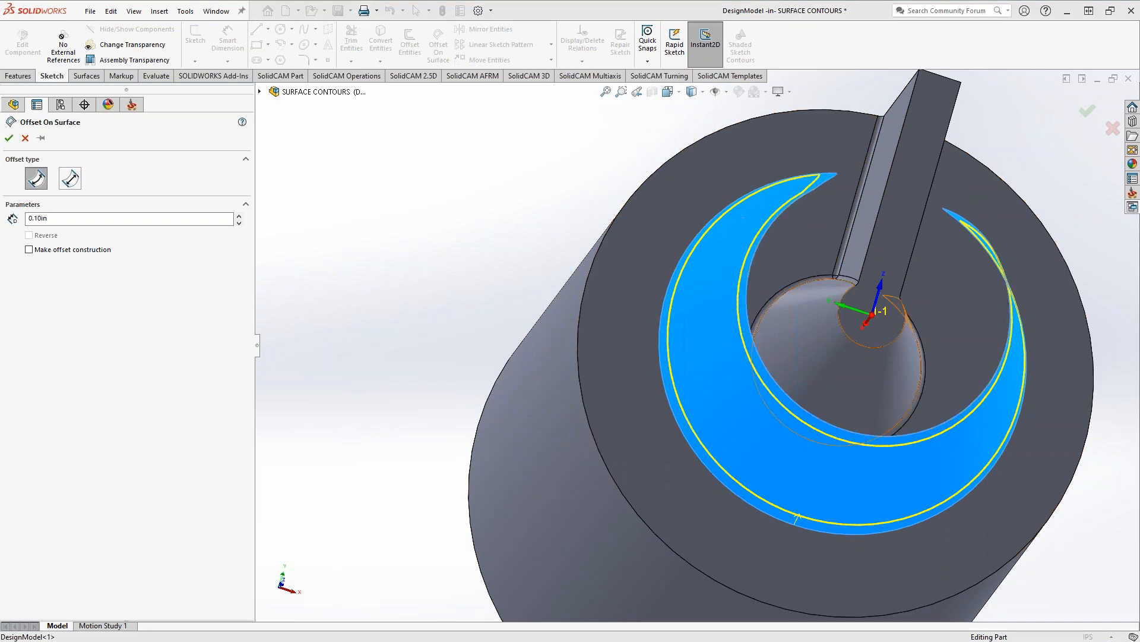
pyautogui.click(25, 138)
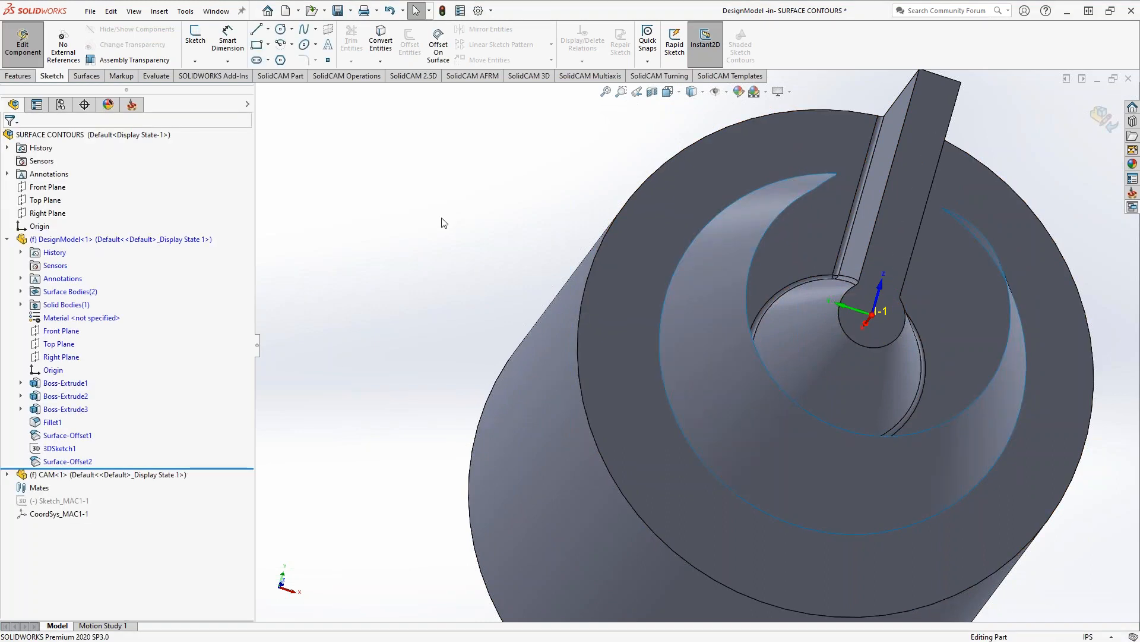
# Start Face Curves on the new offset cone surface and preview its mesh of curves in both directions.
pyautogui.moveTo(442, 231); pyautogui.dragTo(783, 390, button='middle')
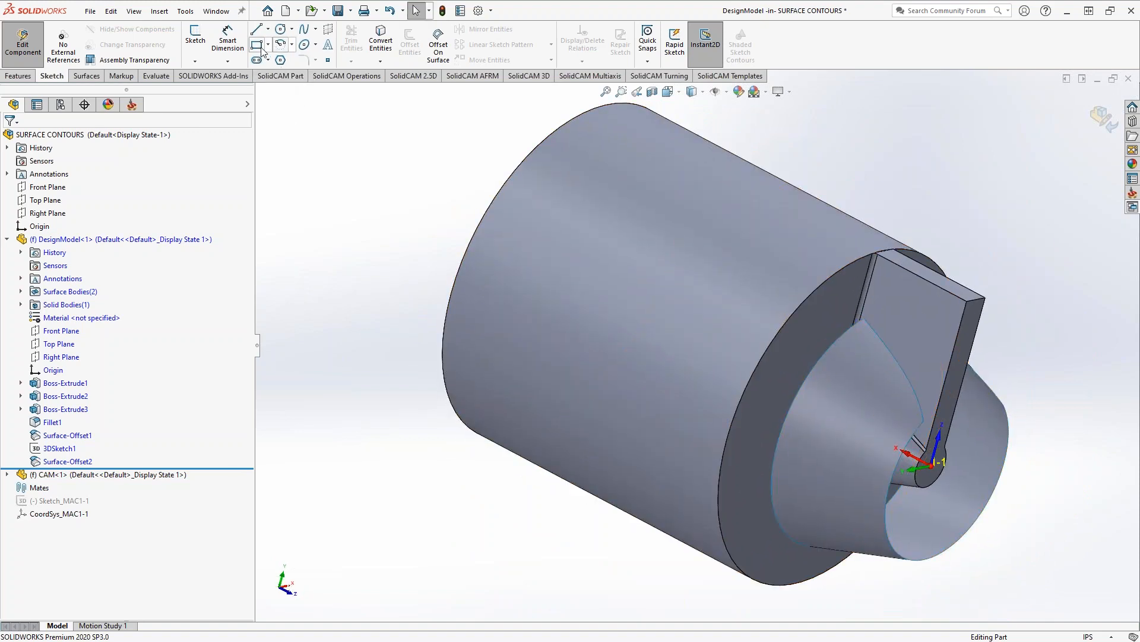
pyautogui.click(159, 12)
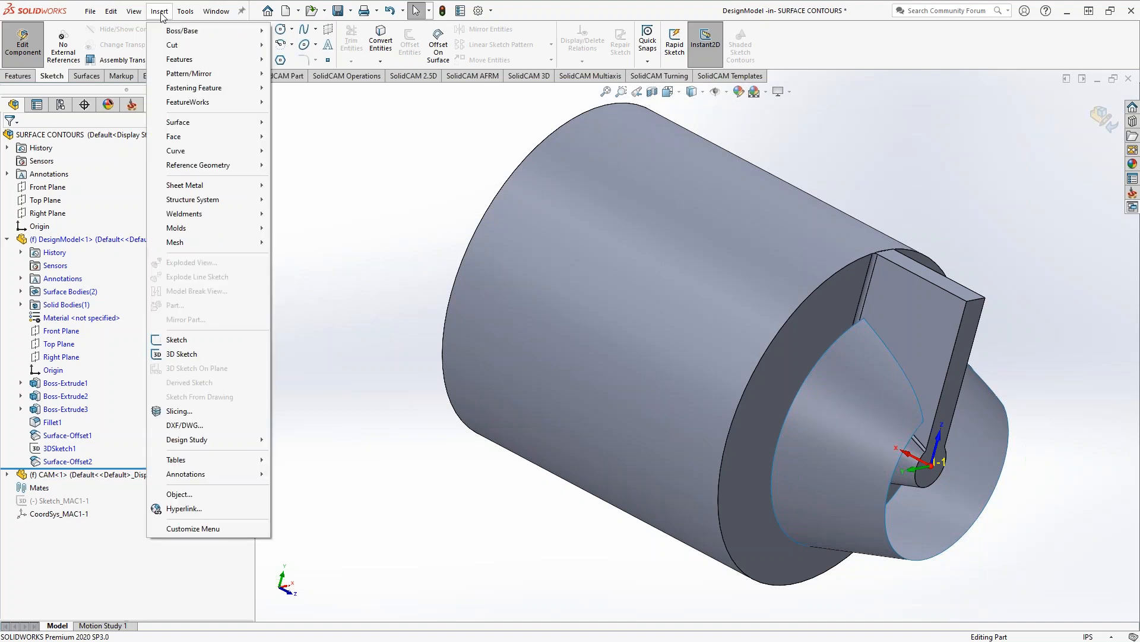
pyautogui.moveTo(184, 13)
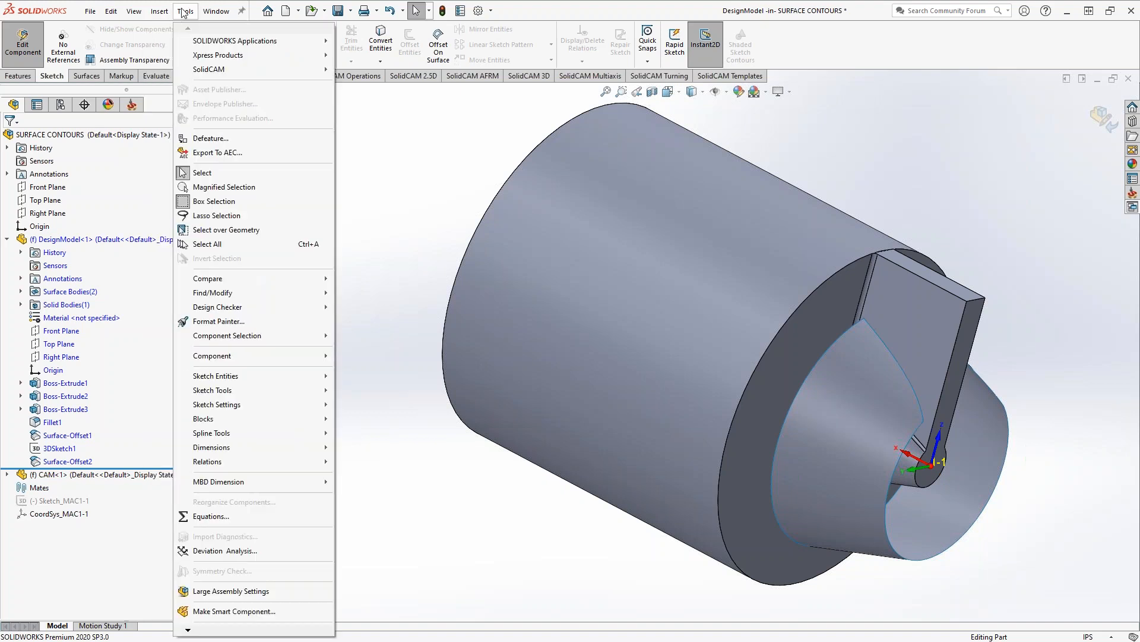
pyautogui.moveTo(225, 390)
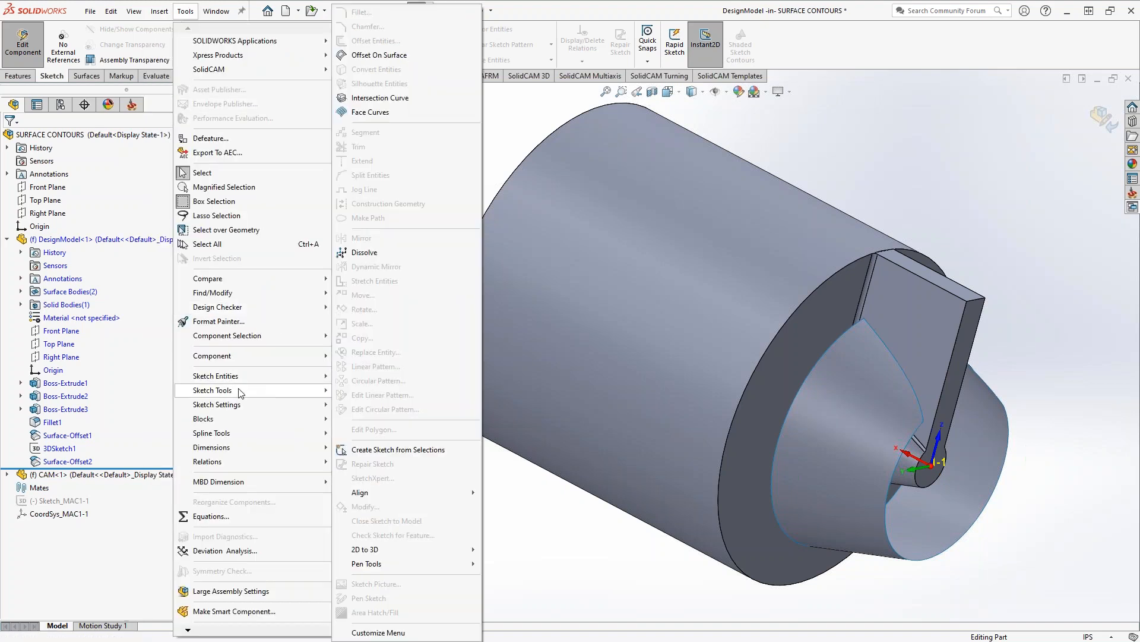
pyautogui.click(380, 113)
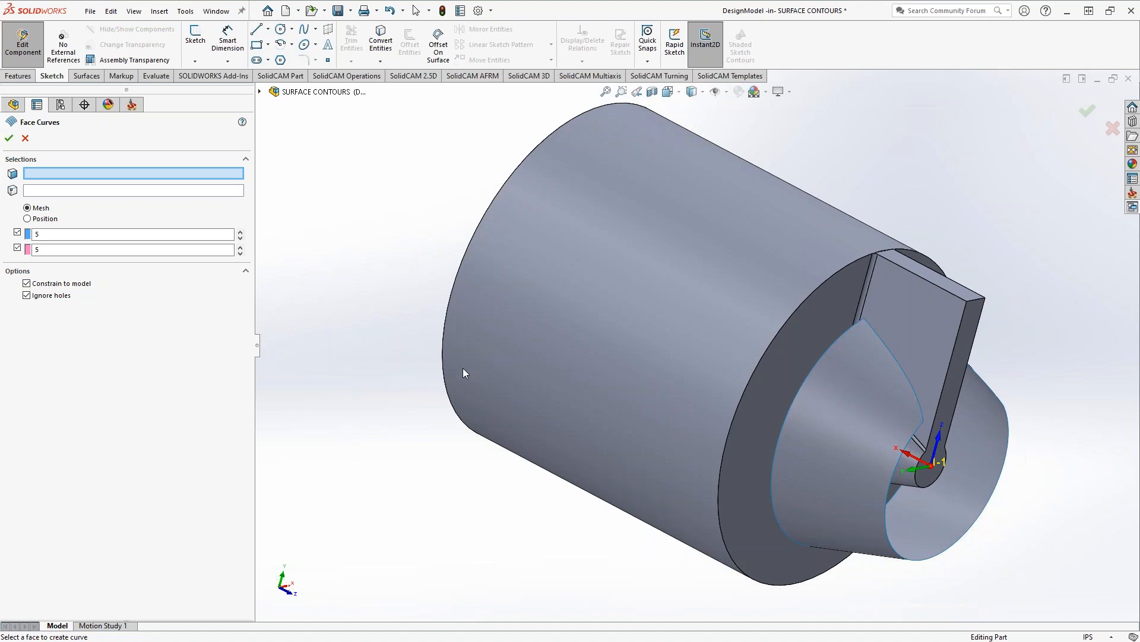
pyautogui.click(869, 438)
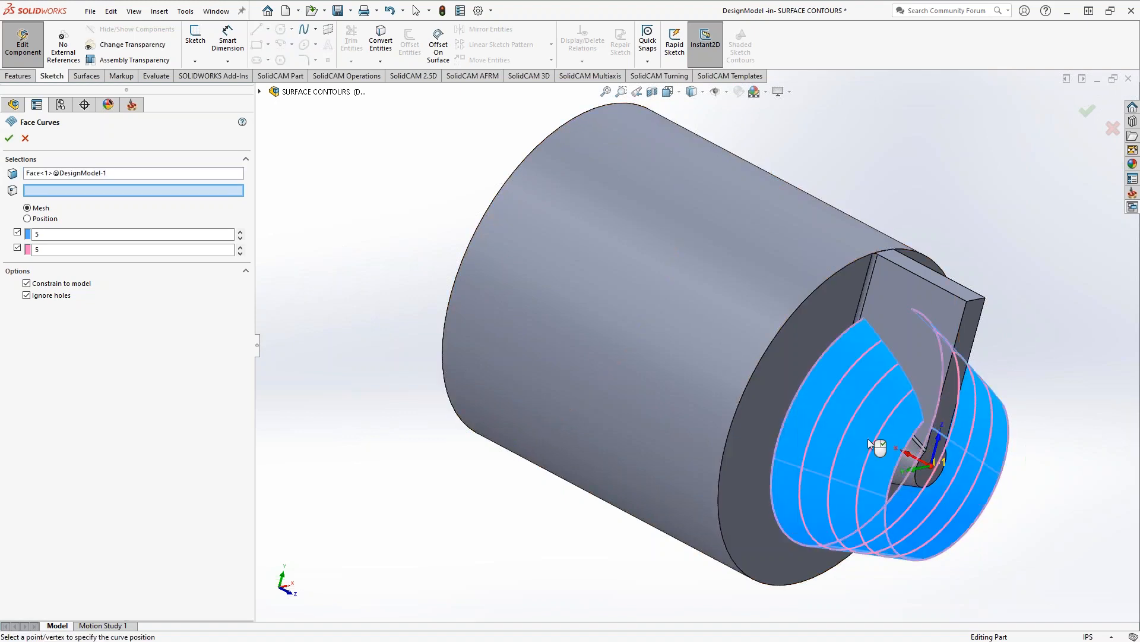
pyautogui.scroll(2, 873, 446)
pyautogui.scroll(-4, 809, 419)
pyautogui.moveTo(754, 394); pyautogui.dragTo(737, 303, button='middle')
pyautogui.moveTo(732, 313); pyautogui.dragTo(834, 250, button='middle')
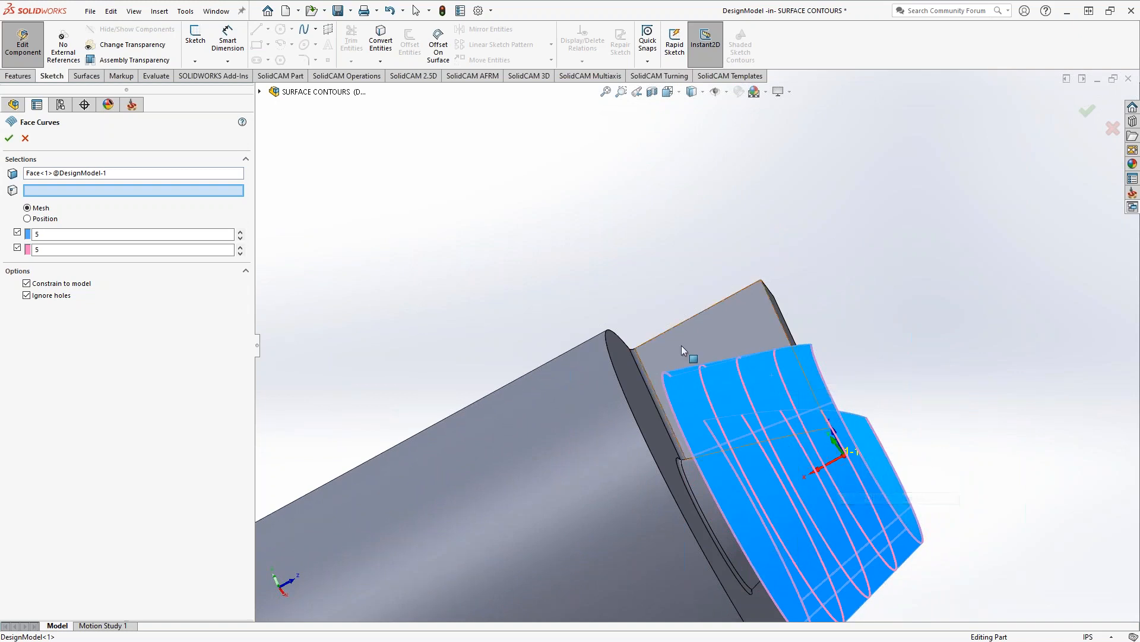
# Raise the number of face curves running along the cone's length to 10.
pyautogui.click(240, 232)
pyautogui.click(240, 232)
pyautogui.click(241, 233)
pyautogui.click(240, 232)
pyautogui.click(240, 232)
pyautogui.moveTo(690, 404); pyautogui.dragTo(672, 429, button='middle')
pyautogui.scroll(-3, 743, 411)
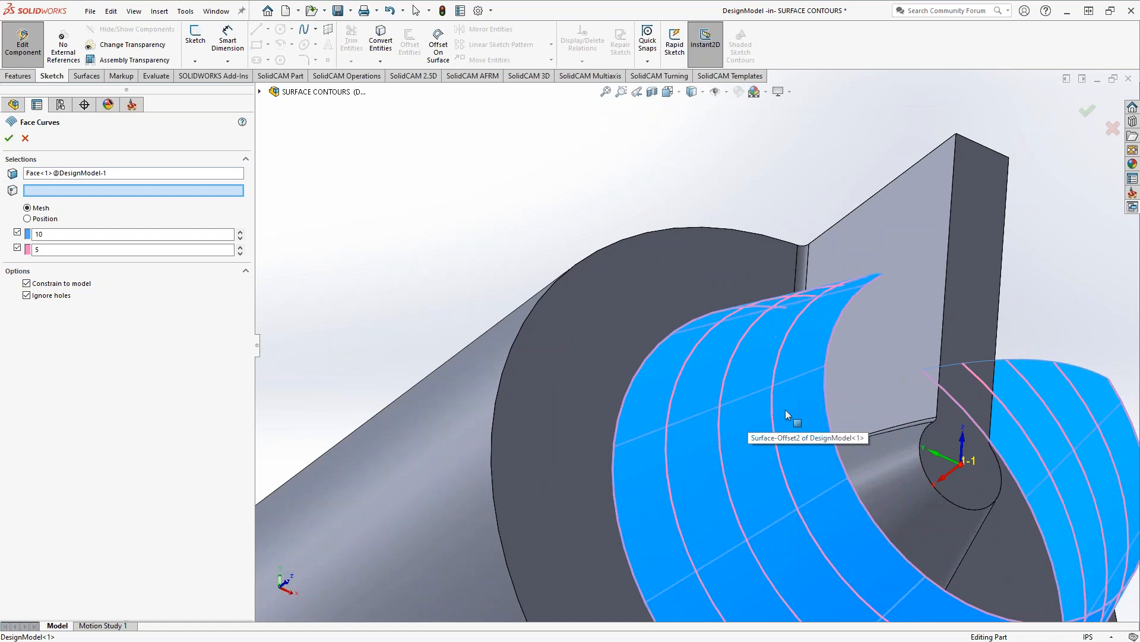
pyautogui.scroll(2, 779, 419)
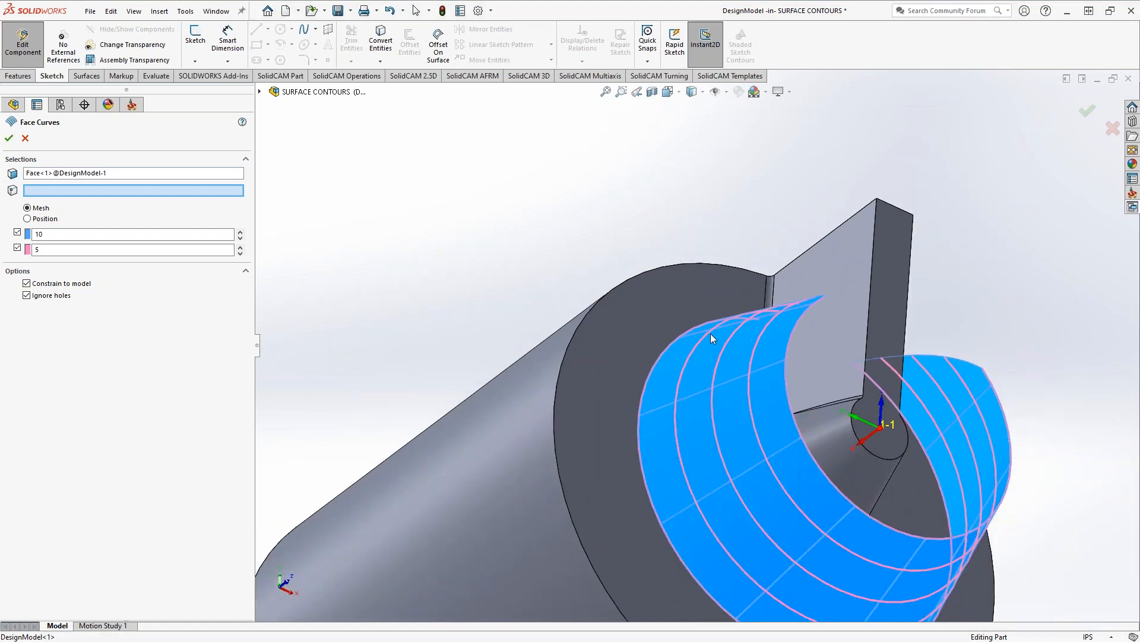
# Reduce the curves running around the cone to 3 and raise the lengthwise curves to 14.
pyautogui.moveTo(698, 322); pyautogui.dragTo(473, 489, button='middle')
pyautogui.click(240, 253)
pyautogui.click(240, 253)
pyautogui.moveTo(671, 356); pyautogui.dragTo(667, 254, button='middle')
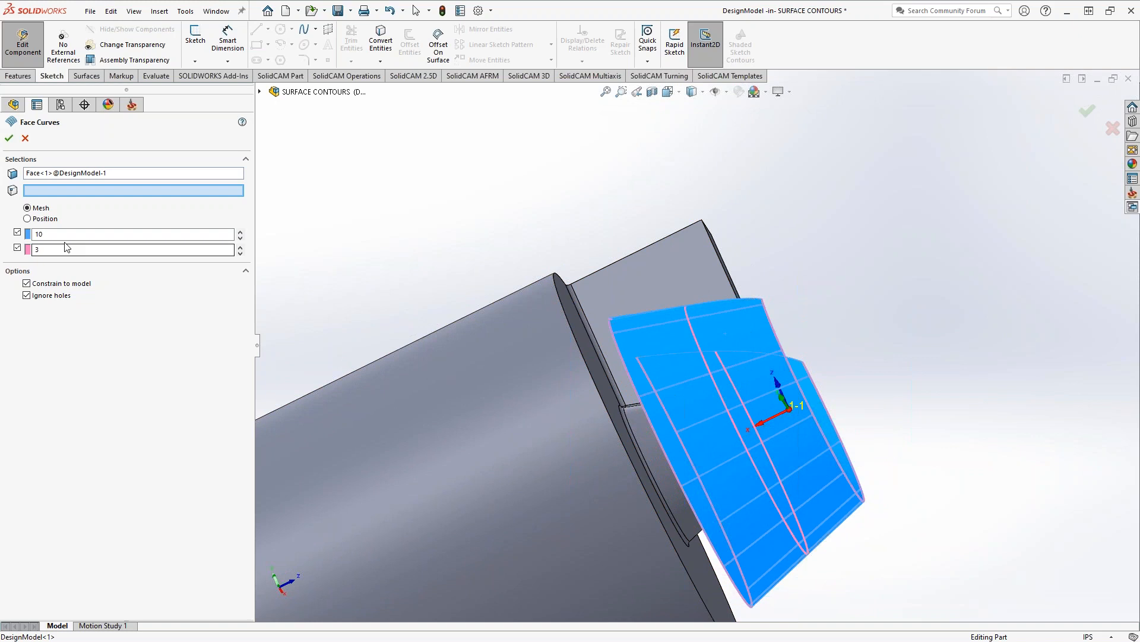
pyautogui.click(240, 232)
pyautogui.click(242, 233)
pyautogui.click(242, 233)
pyautogui.click(242, 233)
pyautogui.moveTo(787, 499); pyautogui.dragTo(534, 380, button='middle')
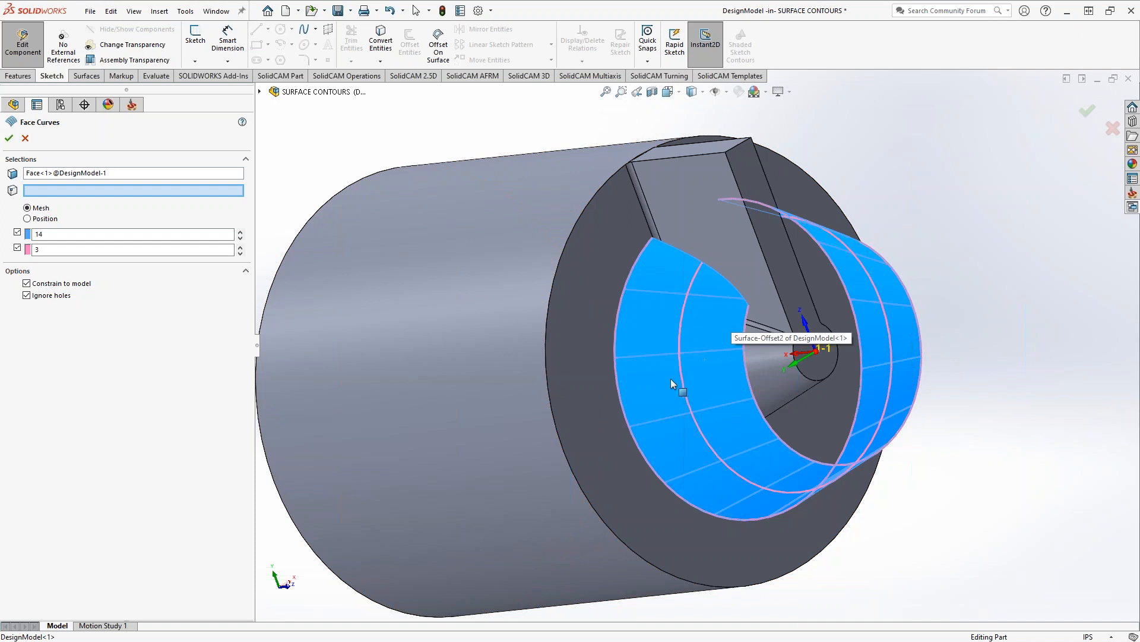
# Switch the face curves from Mesh to Position and keep only the single curve running around the cone.
pyautogui.click(18, 248)
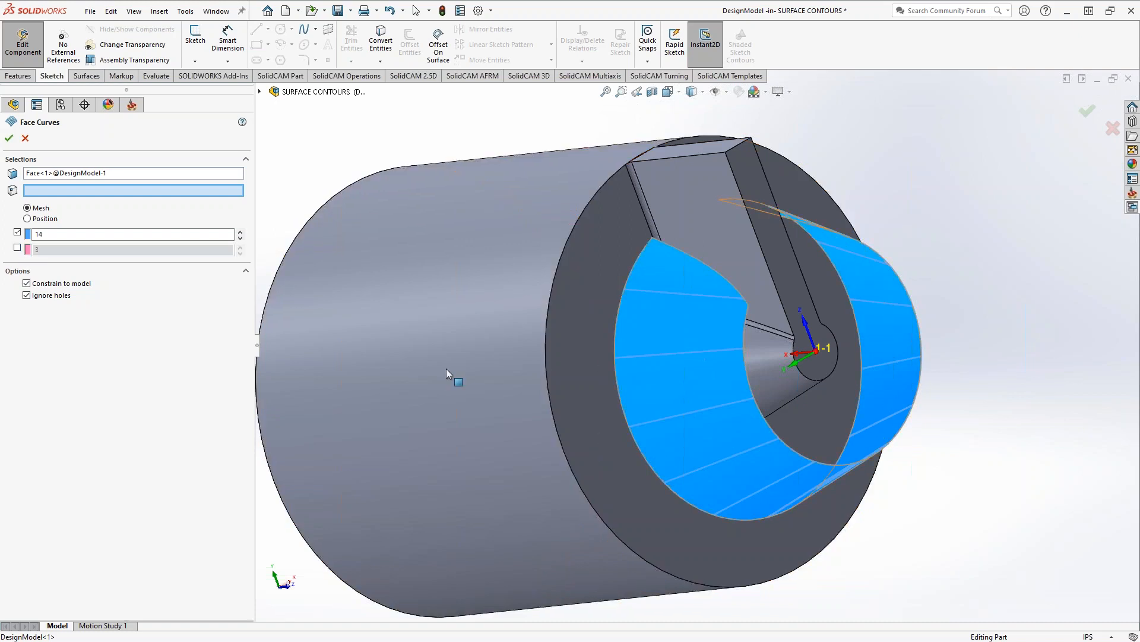
pyautogui.click(27, 218)
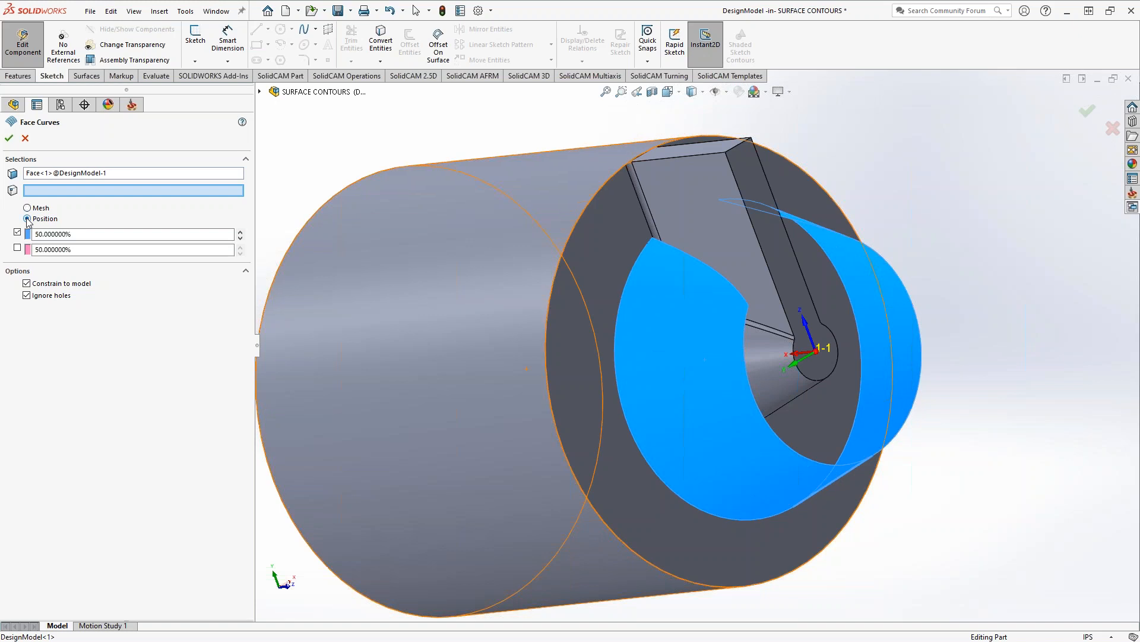
pyautogui.moveTo(645, 532); pyautogui.dragTo(577, 398, button='middle')
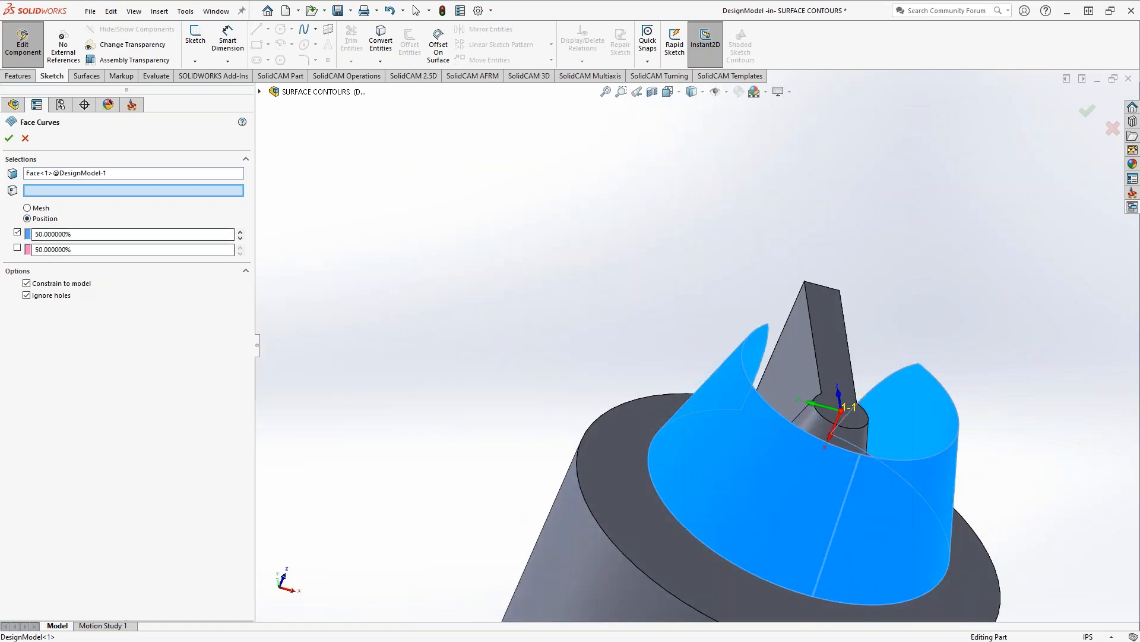
pyautogui.click(17, 232)
pyautogui.click(18, 247)
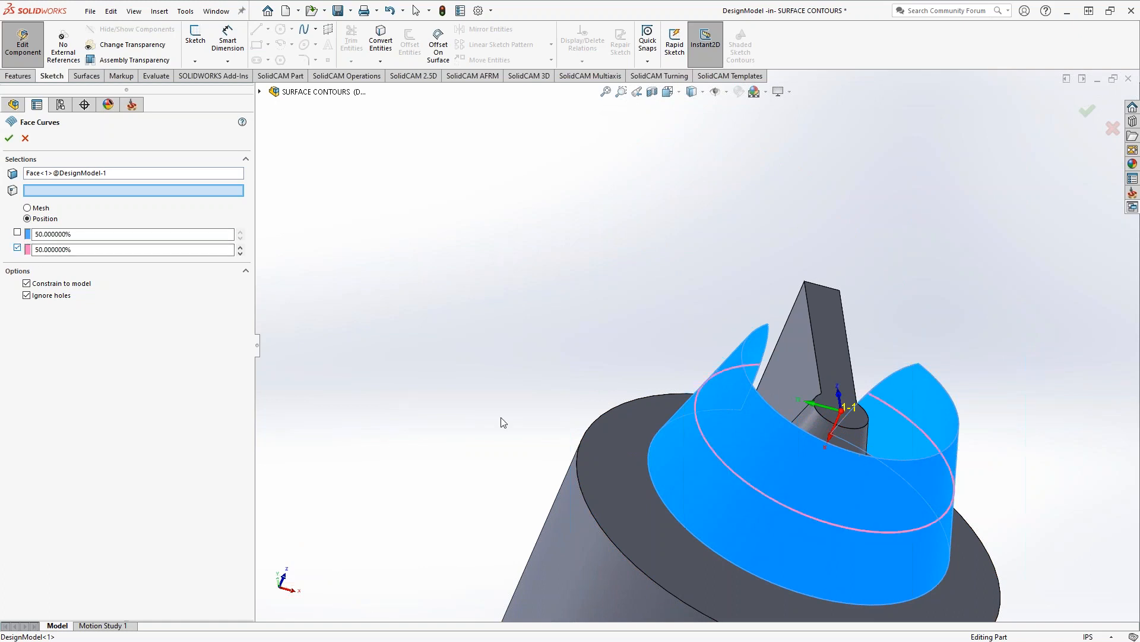
# Try the curve around the cone at positions such as 40% and 45%, and cancel Face Curves.
pyautogui.moveTo(721, 472); pyautogui.dragTo(680, 387, button='middle')
pyautogui.click(241, 246)
pyautogui.click(241, 247)
pyautogui.click(241, 253)
pyautogui.click(240, 254)
pyautogui.click(240, 254)
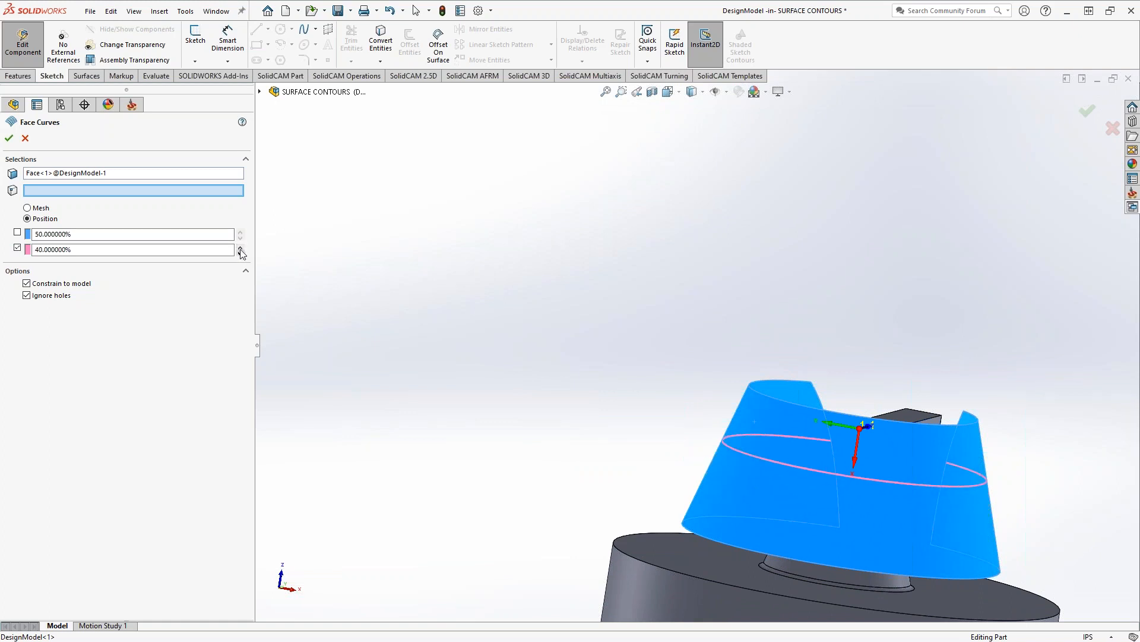
pyautogui.click(241, 246)
pyautogui.click(240, 247)
pyautogui.click(241, 247)
pyautogui.click(240, 254)
pyautogui.click(241, 254)
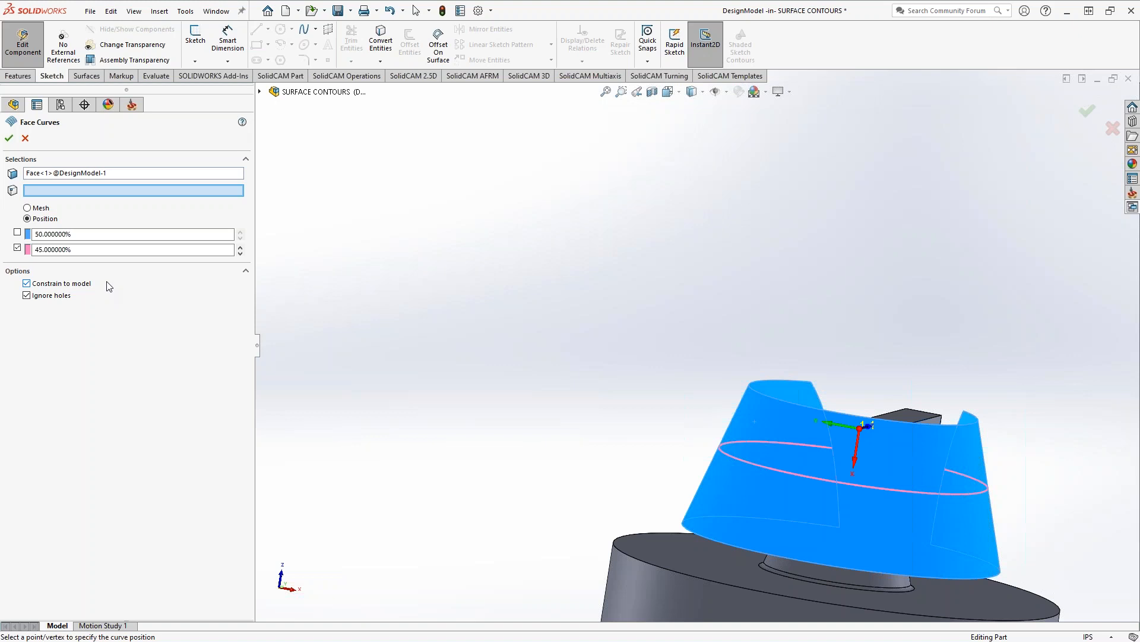
pyautogui.press('Escape')
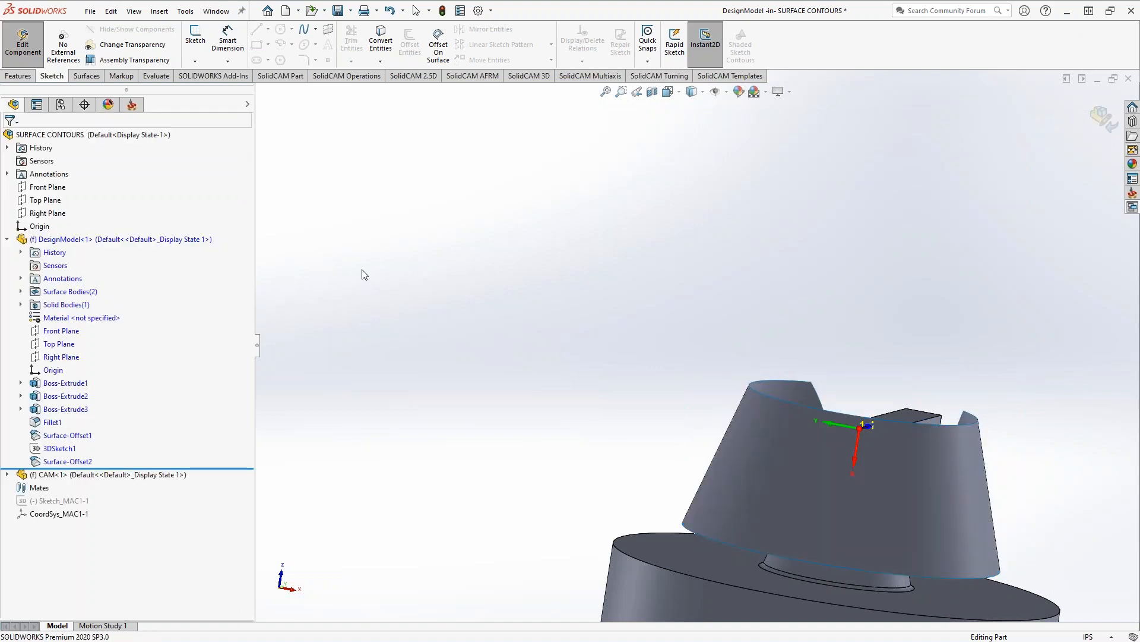
# Try Offset On Surface at 0.10 in on the offset cone surface and cancel the command.
pyautogui.moveTo(625, 342); pyautogui.dragTo(701, 523, button='middle')
pyautogui.click(439, 44)
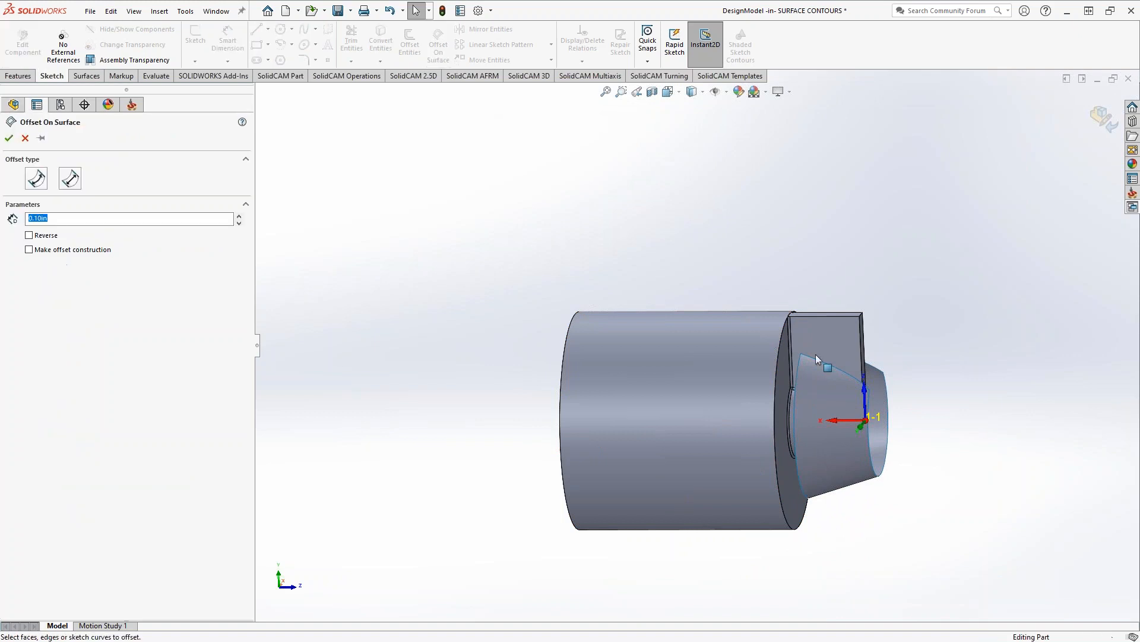
pyautogui.click(822, 390)
pyautogui.moveTo(687, 509); pyautogui.dragTo(654, 553, button='middle')
pyautogui.click(25, 139)
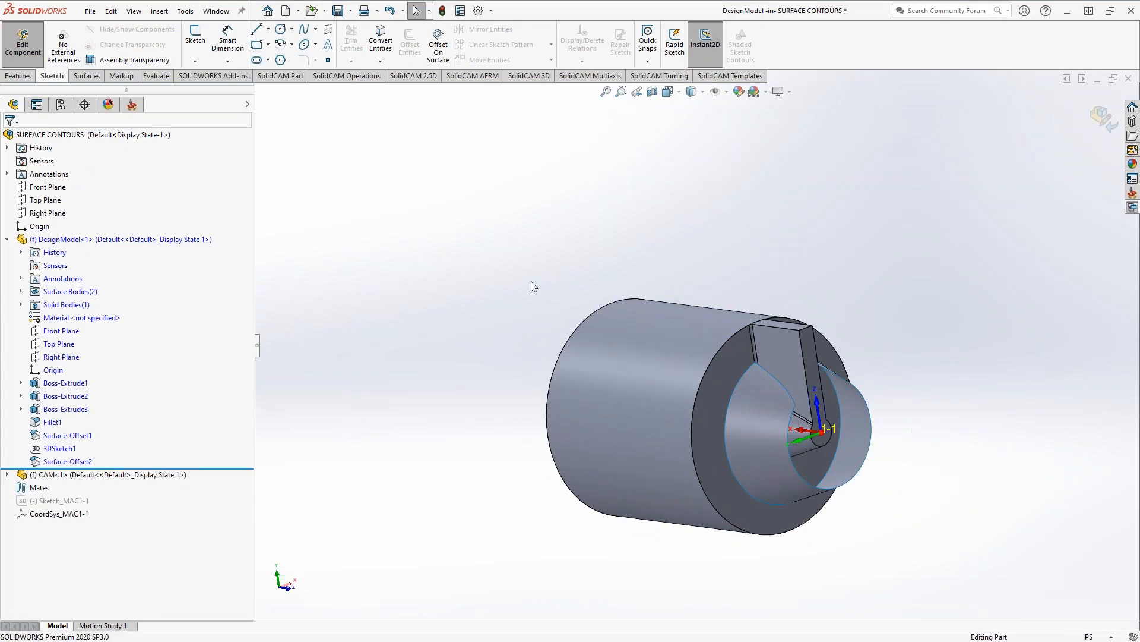
# Finish editing the DesignModel part and return to the SURFACE CONTOURS assembly.
pyautogui.click(24, 43)
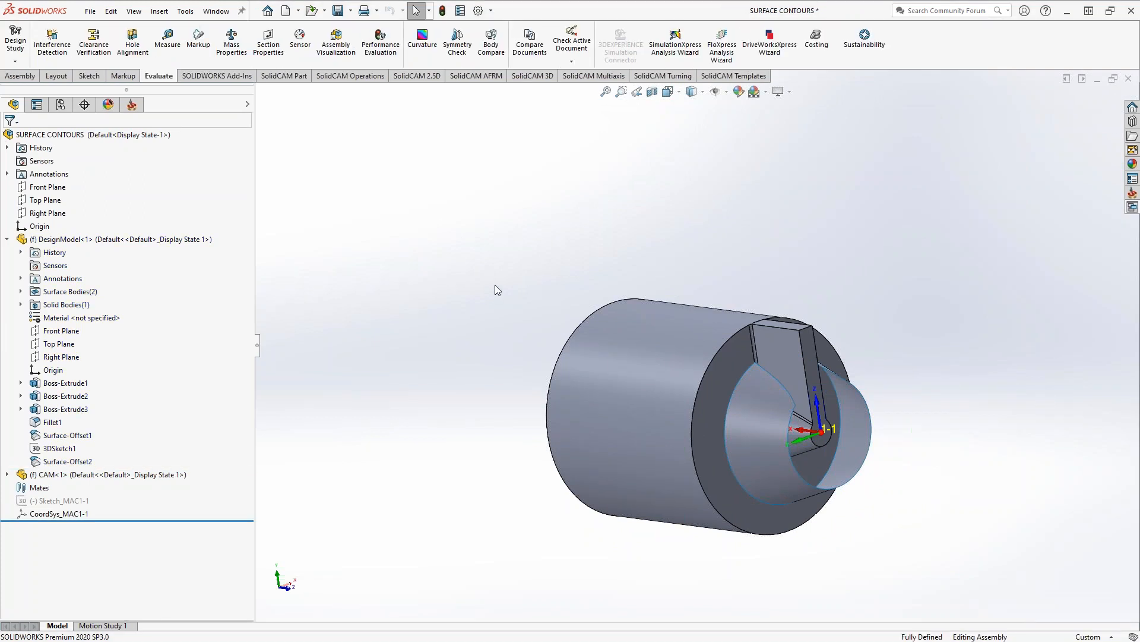
pyautogui.moveTo(593, 392); pyautogui.dragTo(530, 322, button='middle')
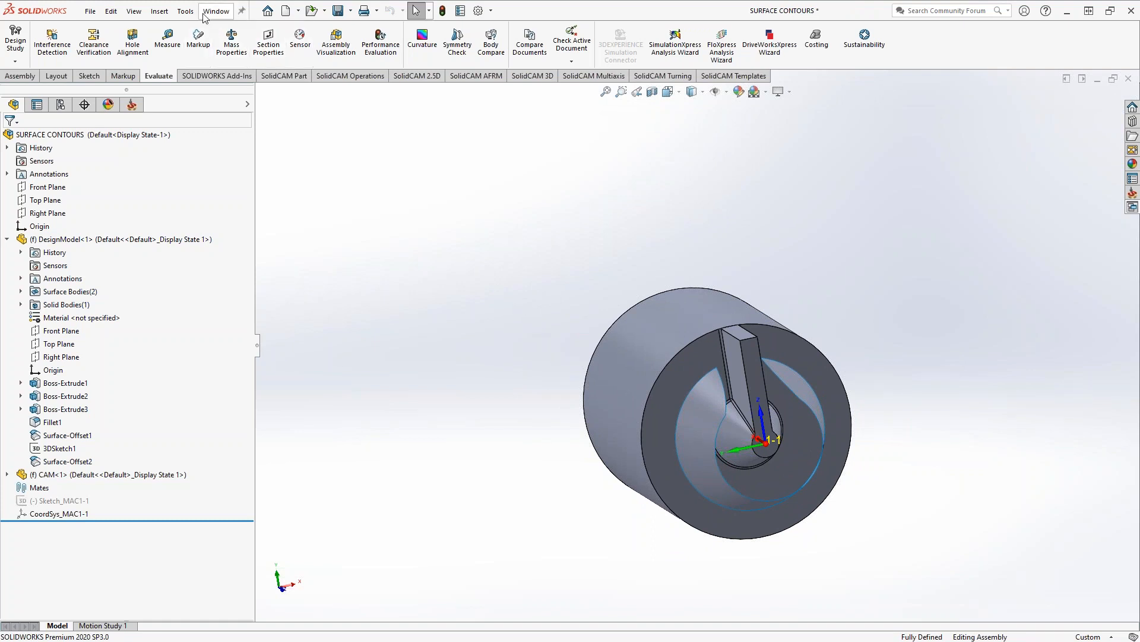
# Check the installed SolidCAM version, service pack and build in the program's About information, and close it.
pyautogui.click(1046, 11)
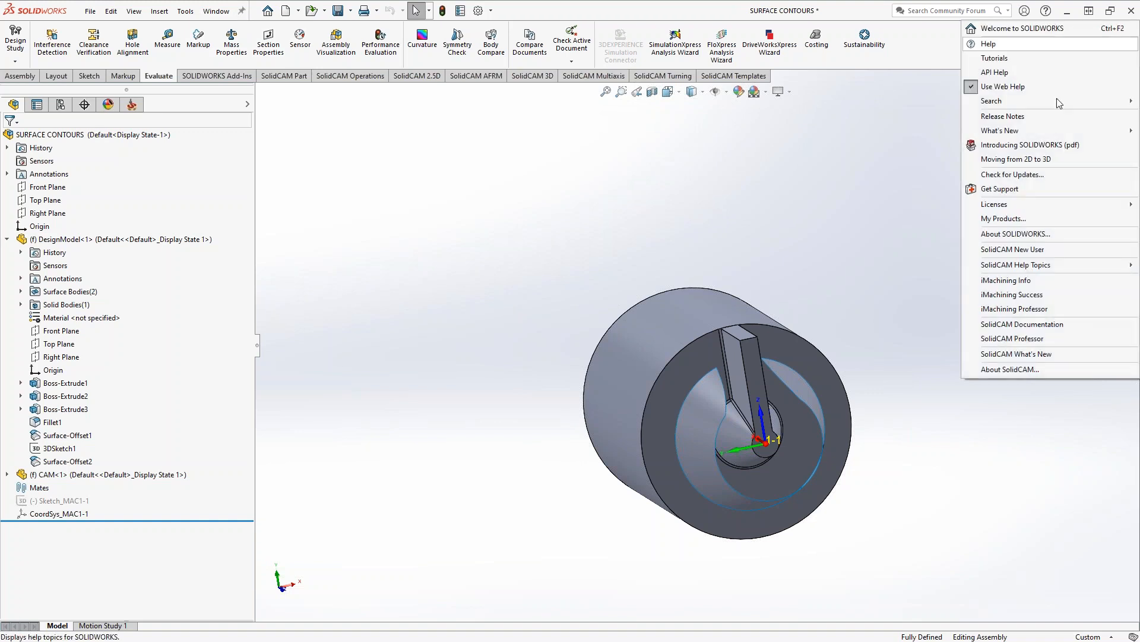
pyautogui.click(1061, 331)
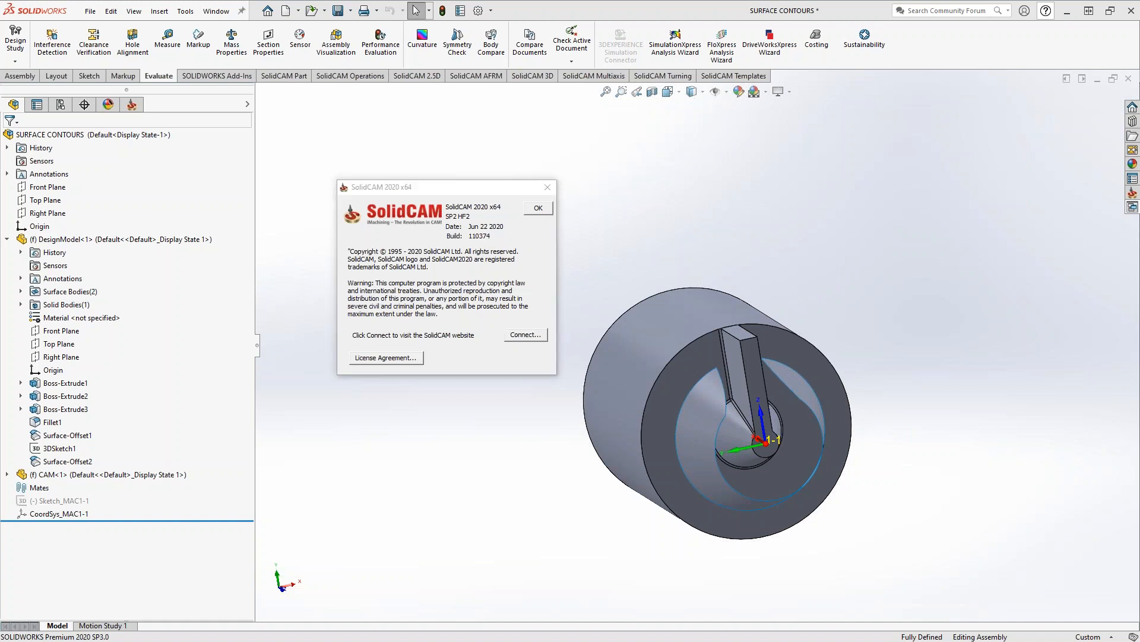
pyautogui.moveTo(500, 190)
pyautogui.mouseDown()
pyautogui.moveTo(423, 191)
pyautogui.moveTo(479, 248)
pyautogui.moveTo(498, 189)
pyautogui.mouseUp()
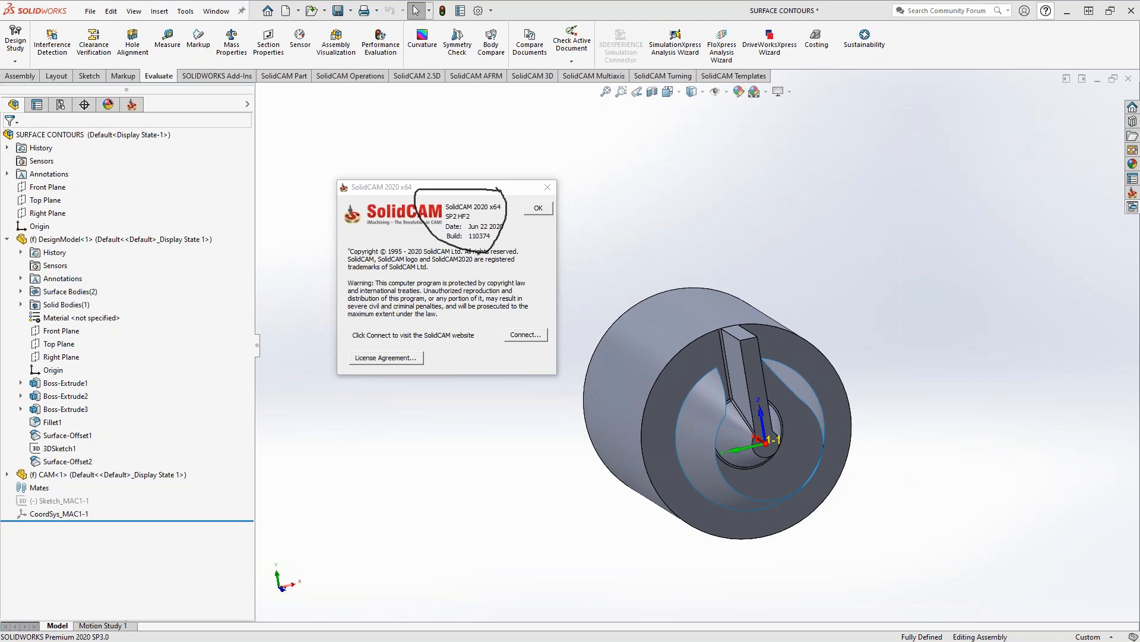
pyautogui.press('Escape')
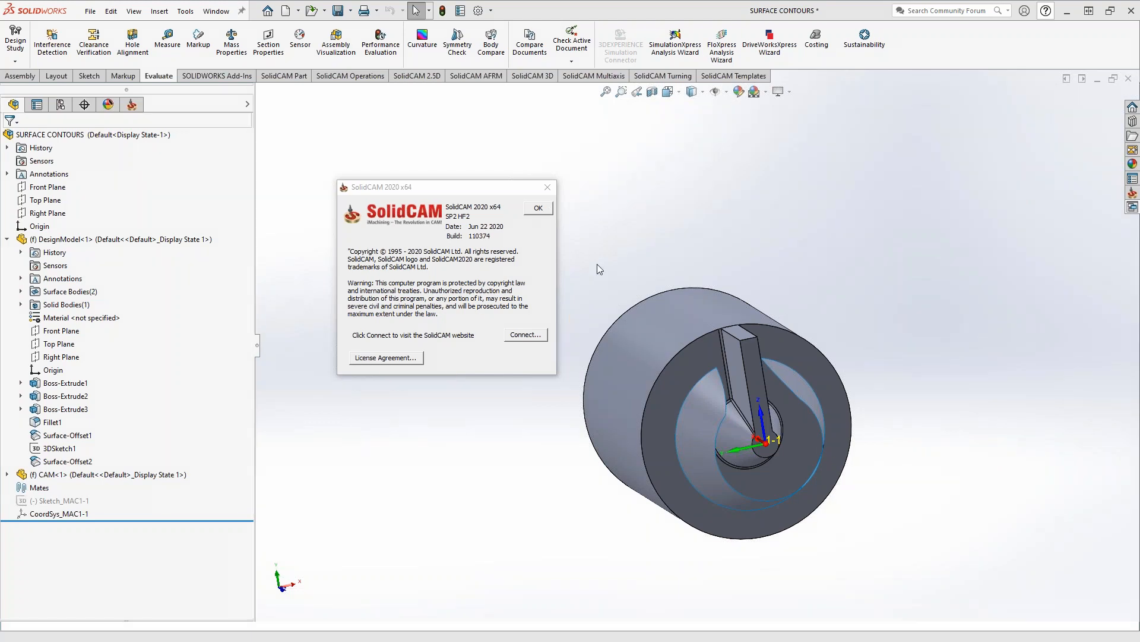
pyautogui.click(537, 208)
pyautogui.moveTo(492, 280); pyautogui.dragTo(405, 201, button='middle')
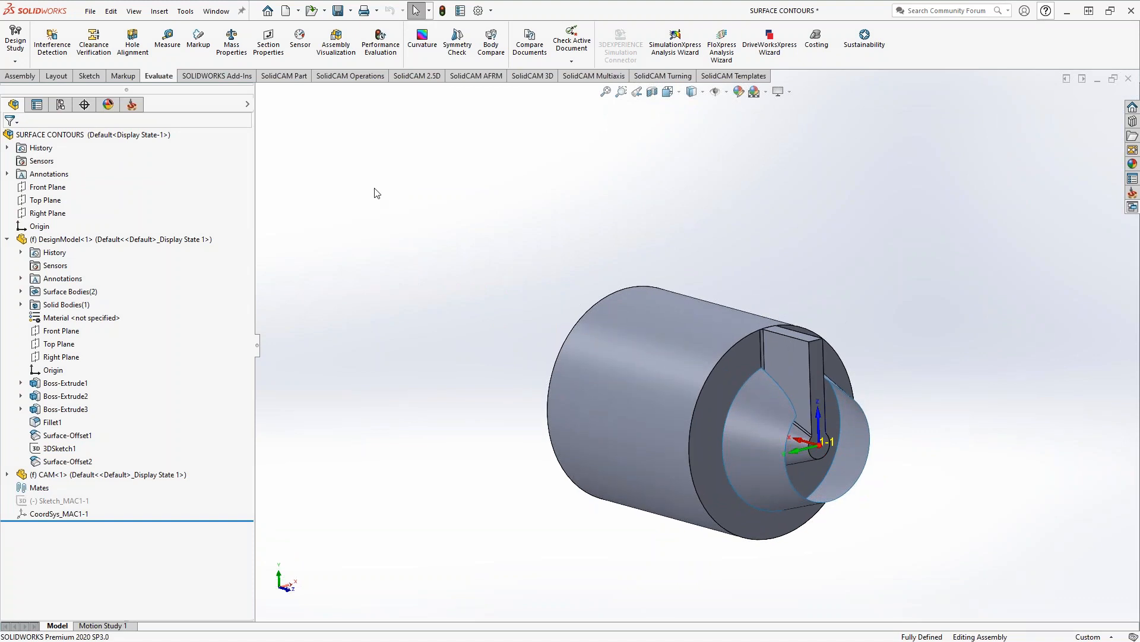